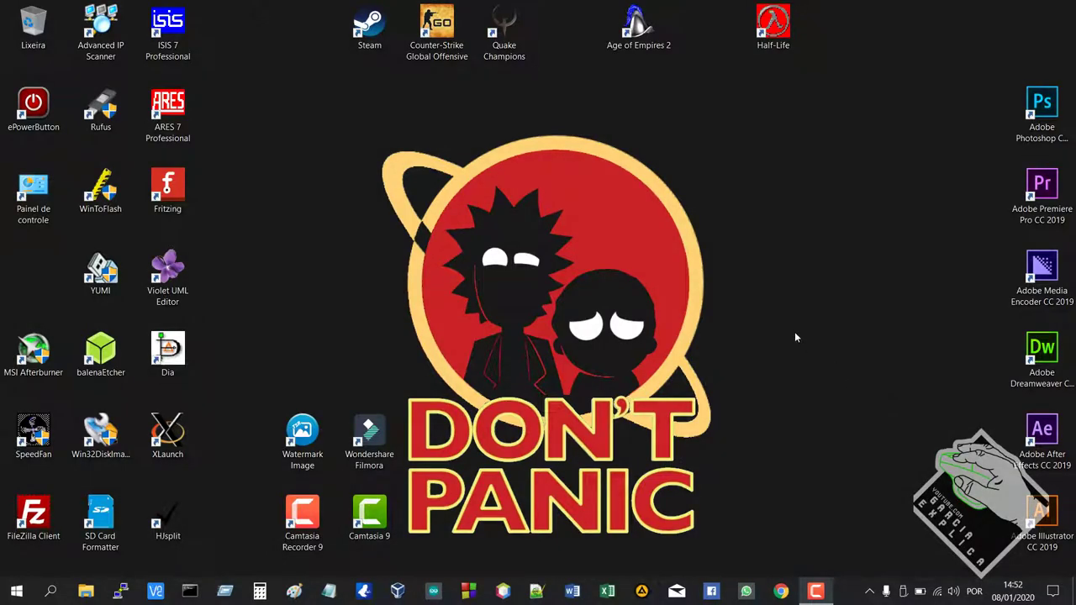
pyautogui.moveTo(2, 2); pyautogui.dragTo(1074, 546)
pyautogui.click(763, 358)
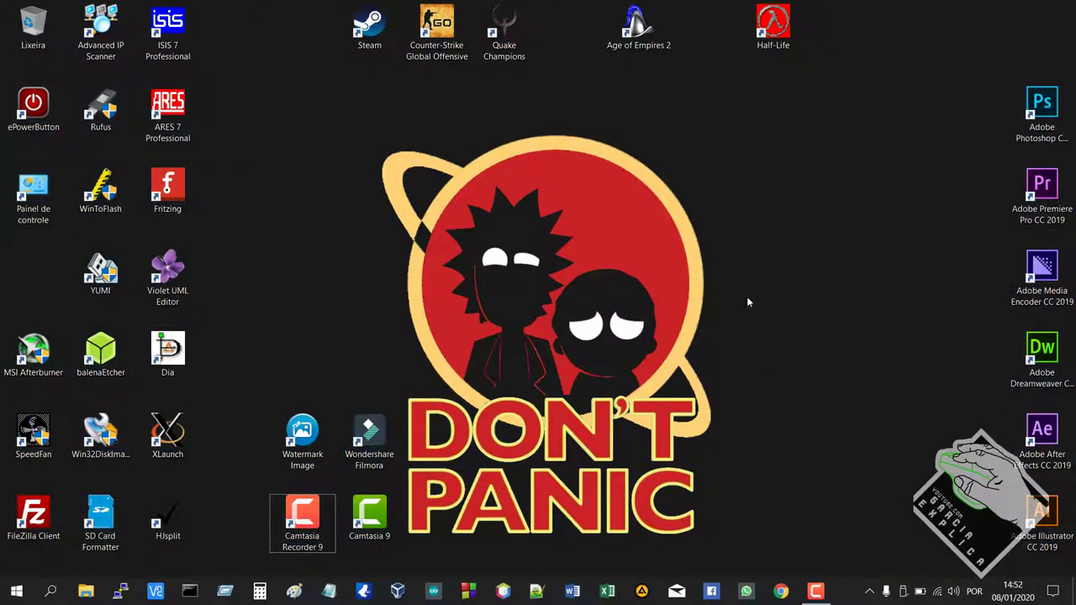
pyautogui.moveTo(1074, 1); pyautogui.dragTo(3, 594)
pyautogui.click(501, 269)
pyautogui.moveTo(2, 3); pyautogui.dragTo(1067, 555)
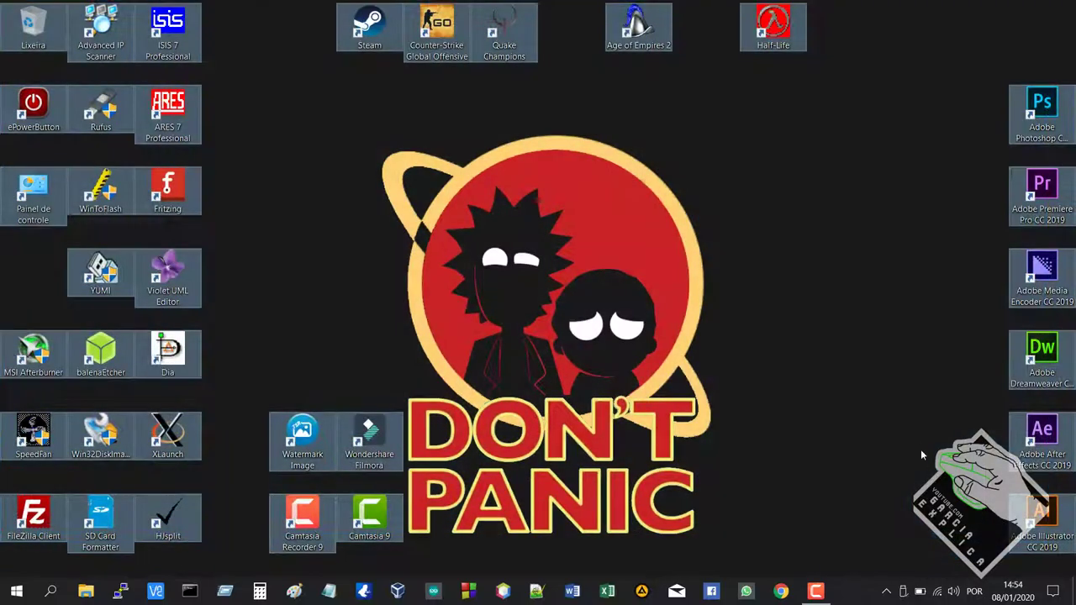
pyautogui.click(895, 434)
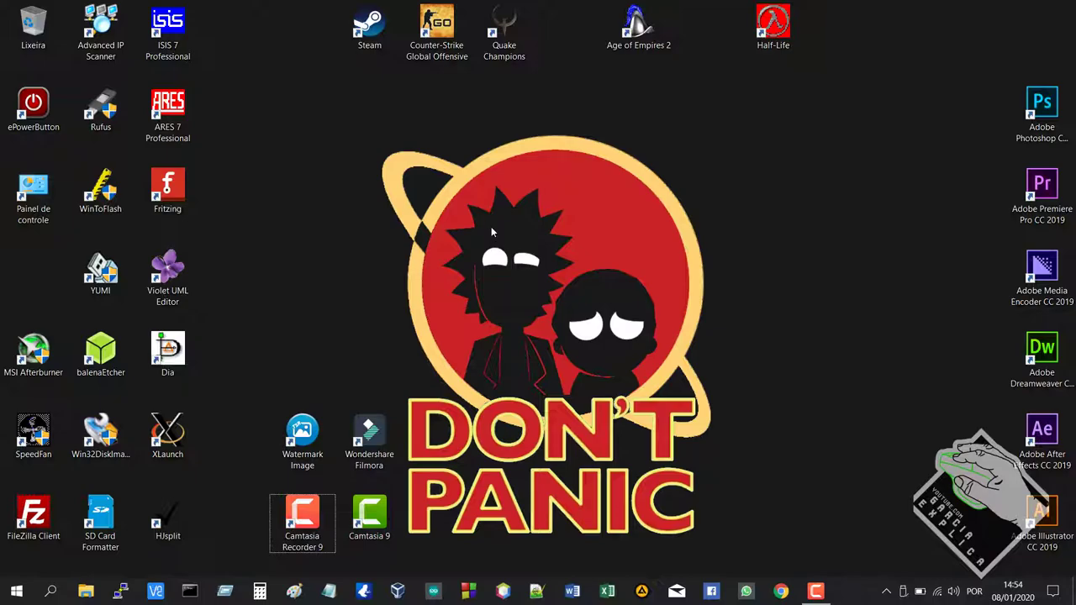
pyautogui.moveTo(280, 25); pyautogui.dragTo(1072, 513)
pyautogui.click(1034, 282)
pyautogui.click(1038, 191)
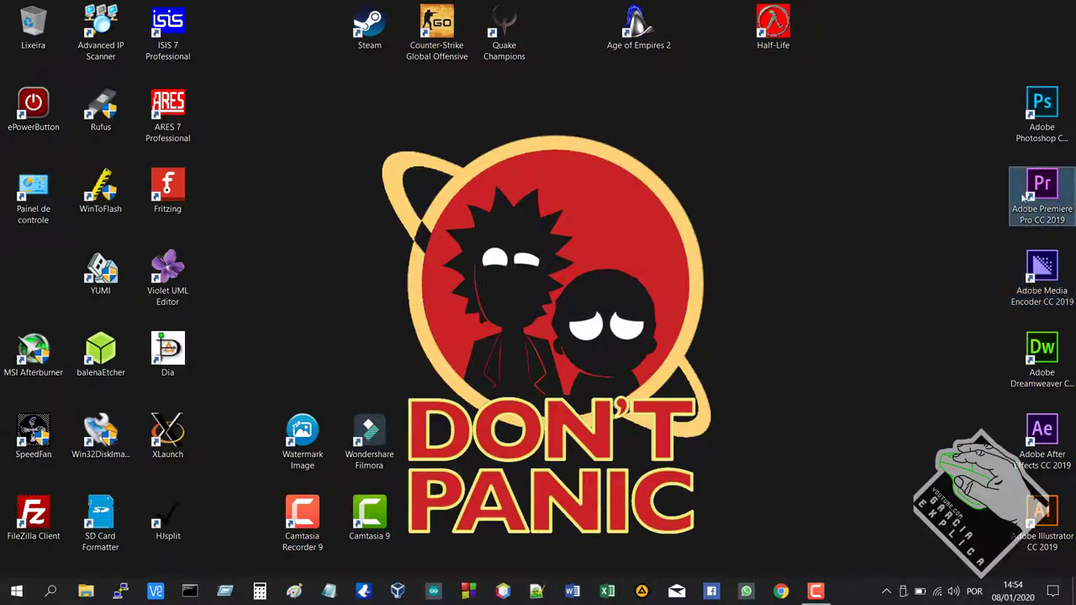
pyautogui.click(772, 29)
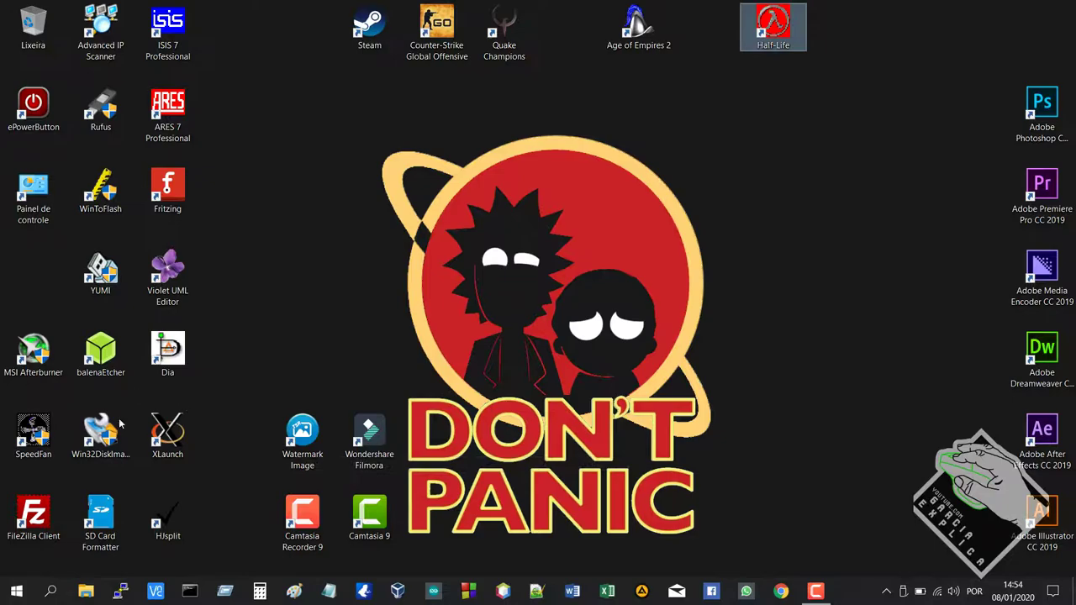
pyautogui.moveTo(230, 535); pyautogui.dragTo(12, 10)
pyautogui.click(298, 161)
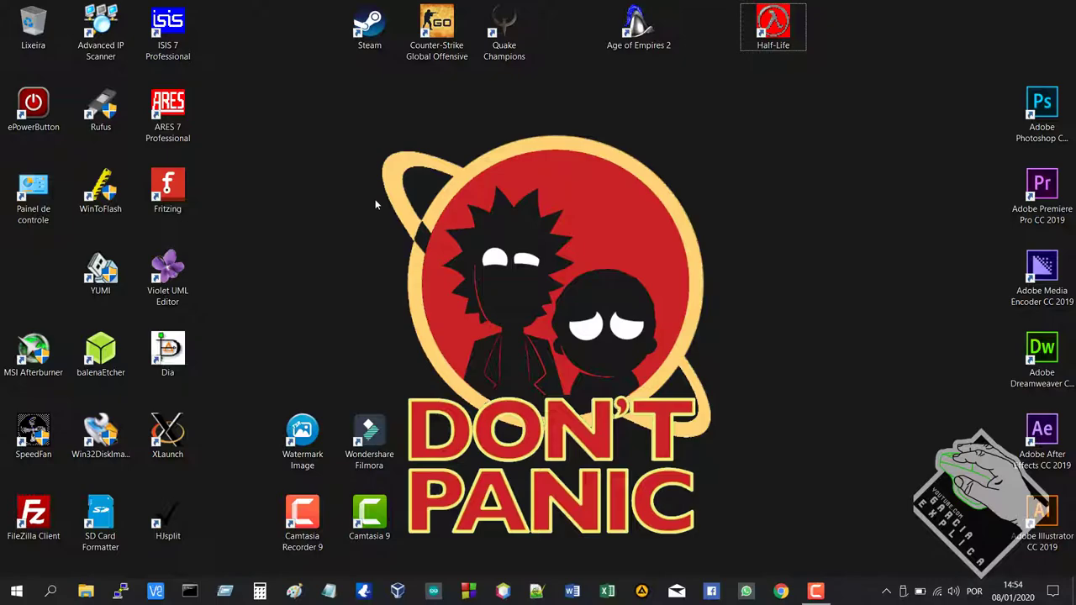
pyautogui.moveTo(375, 254)
pyautogui.mouseDown()
pyautogui.moveTo(316, 194)
pyautogui.moveTo(410, 278)
pyautogui.mouseUp()
# Open File Explorer at Este Computador and briefly highlight the boot (E:) and Unidade de USB (F:) drives
pyautogui.press('super+e')
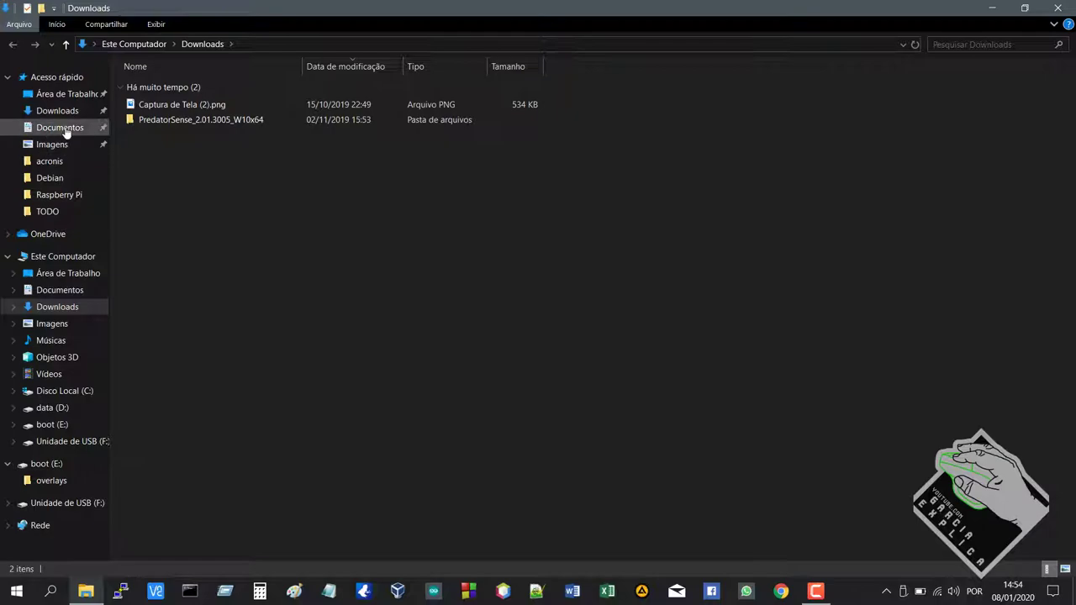
pyautogui.click(64, 262)
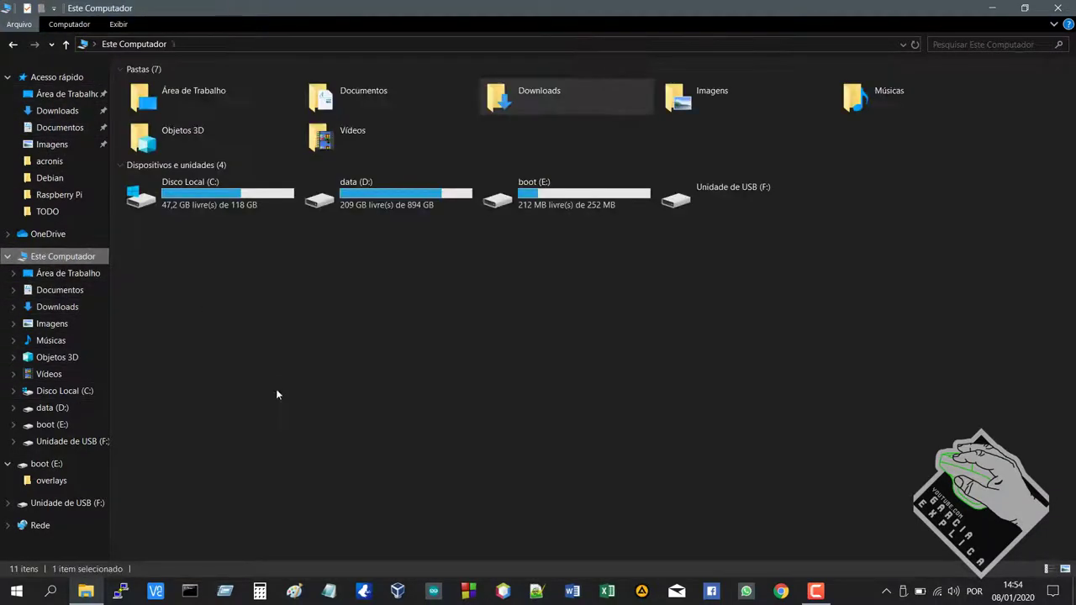
pyautogui.moveTo(496, 252); pyautogui.dragTo(700, 216)
pyautogui.moveTo(605, 242); pyautogui.dragTo(698, 210)
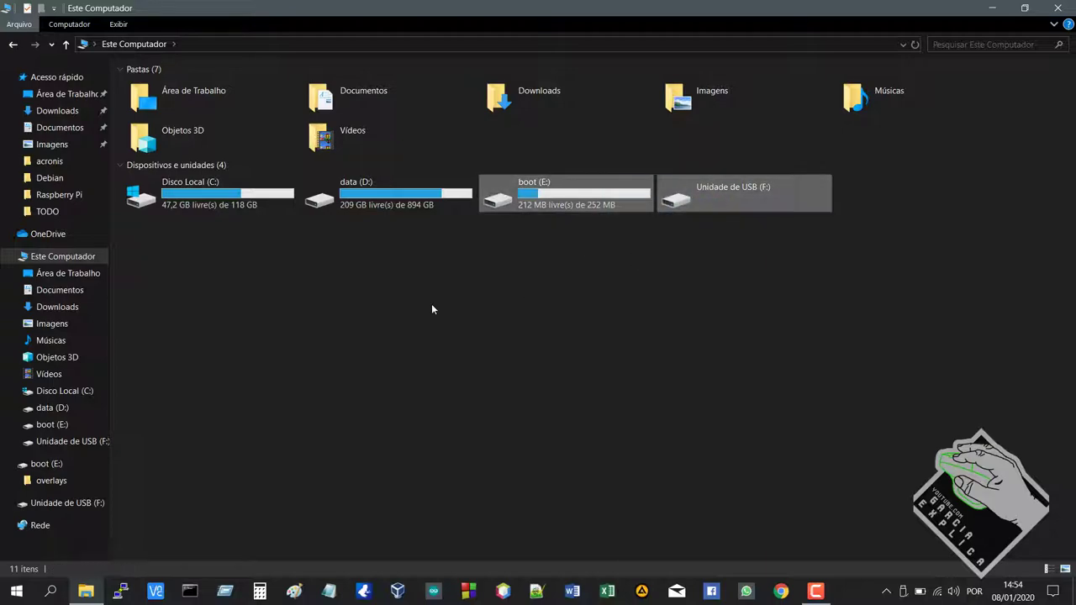
pyautogui.click(425, 304)
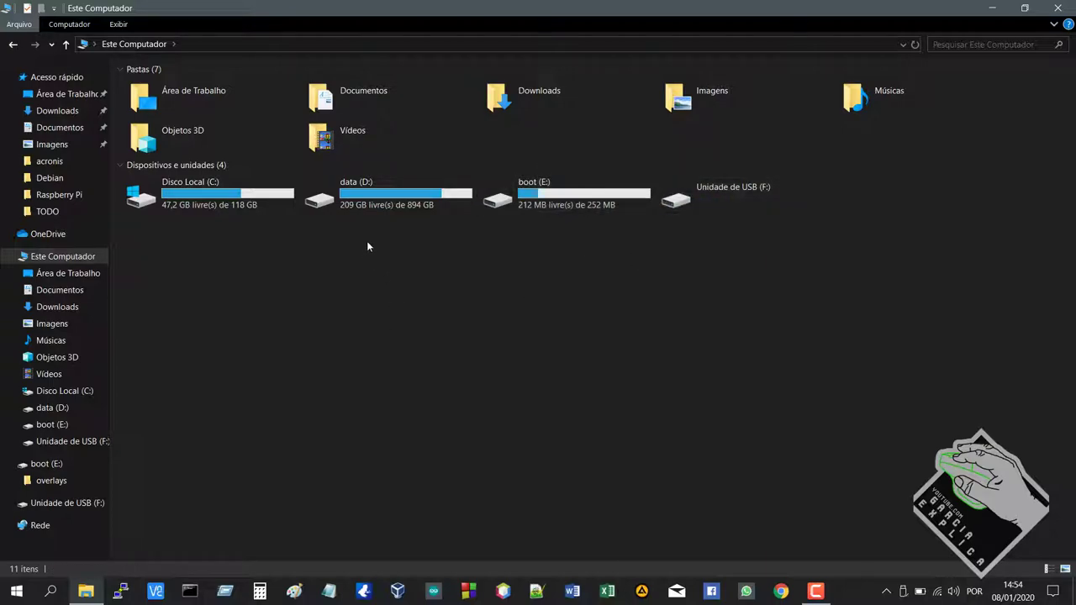
# Examine the capacity and free space of the Disco Local (C:) and data (D:) drives
pyautogui.click(276, 201)
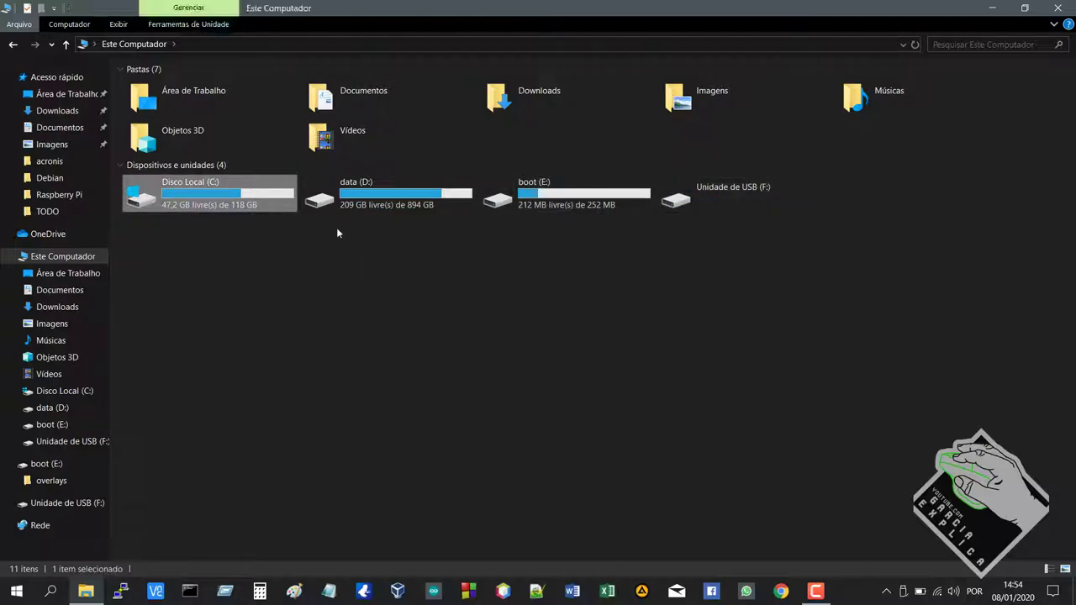
pyautogui.click(351, 207)
pyautogui.moveTo(262, 241); pyautogui.dragTo(335, 241)
pyautogui.moveTo(263, 221); pyautogui.dragTo(353, 271)
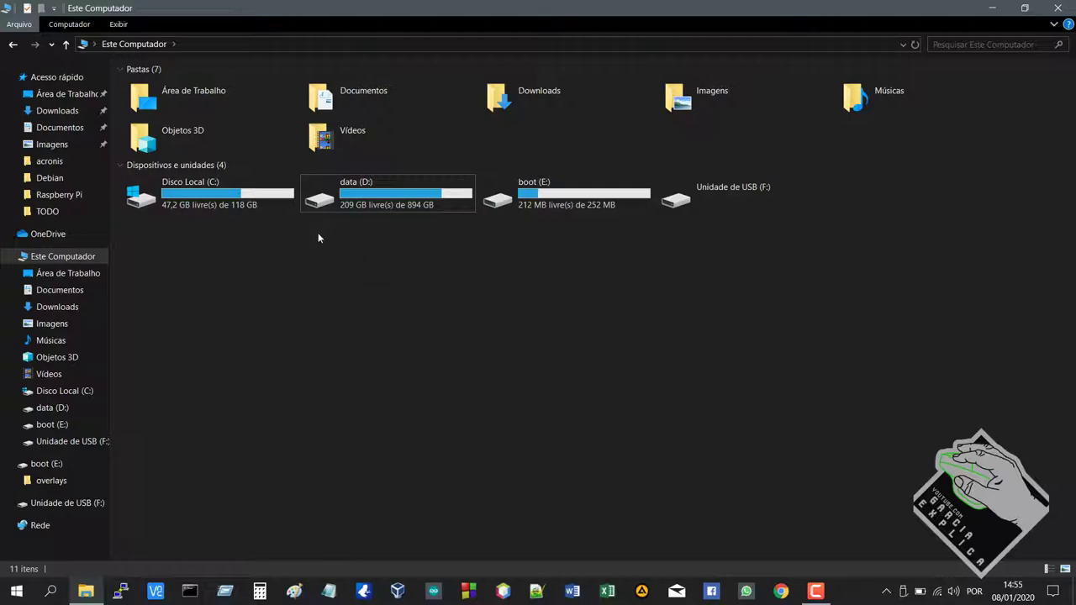
pyautogui.moveTo(257, 245); pyautogui.dragTo(329, 206)
pyautogui.click(215, 247)
pyautogui.moveTo(147, 254); pyautogui.dragTo(244, 181)
pyautogui.click(380, 207)
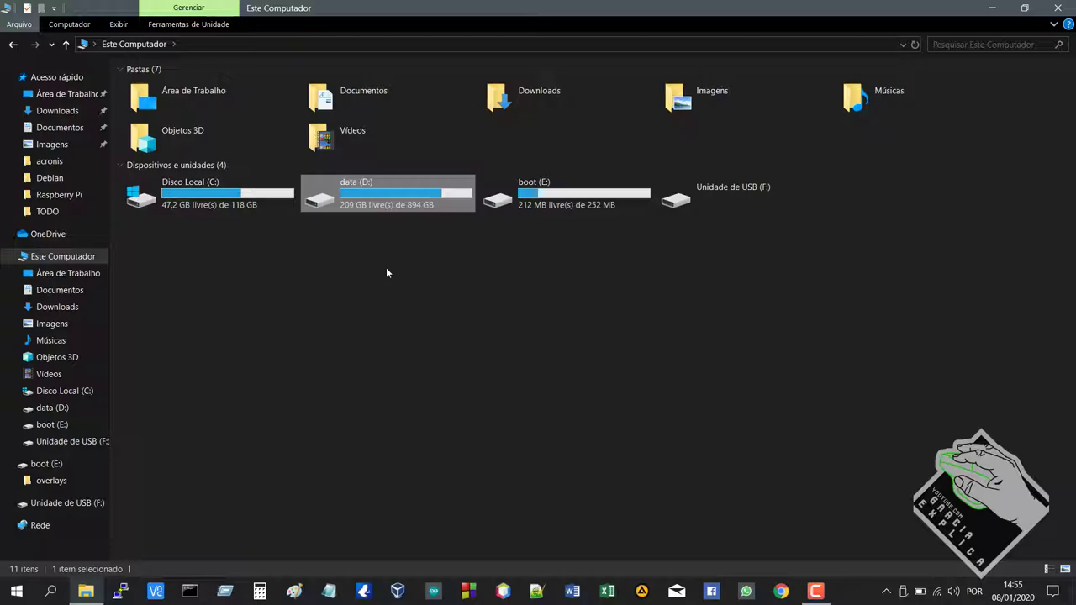
pyautogui.click(351, 339)
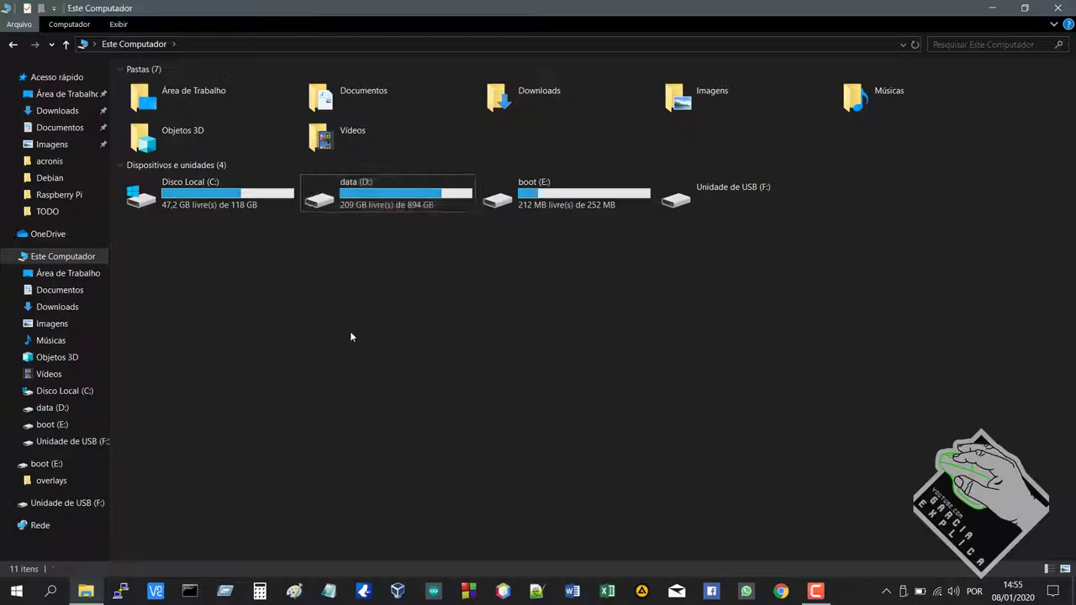
pyautogui.click(355, 210)
pyautogui.click(261, 209)
pyautogui.click(305, 210)
pyautogui.click(244, 210)
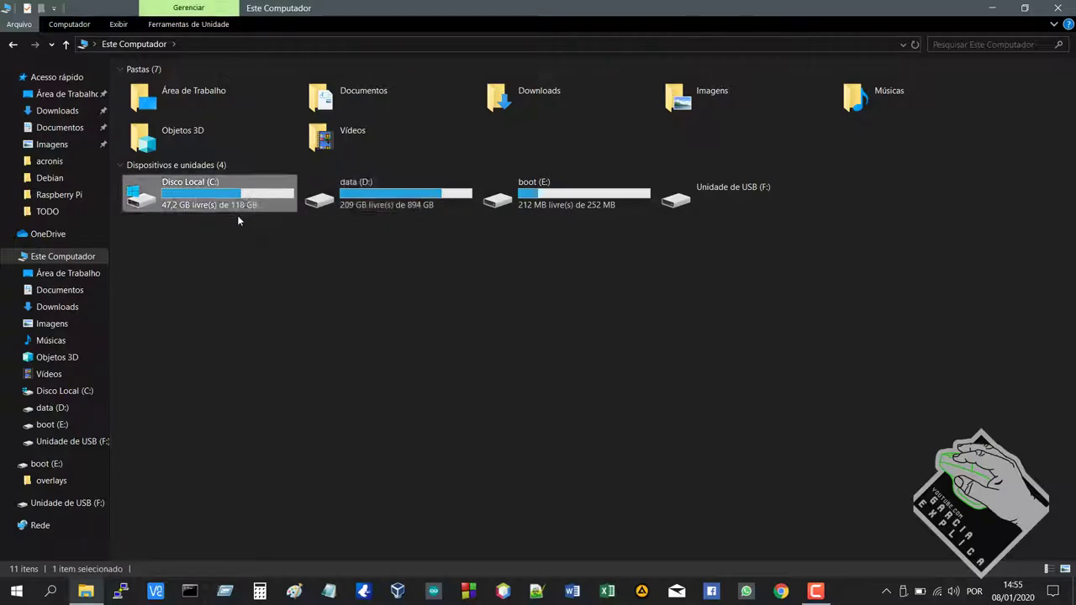
pyautogui.click(192, 255)
pyautogui.moveTo(231, 229); pyautogui.dragTo(220, 200)
pyautogui.click(378, 206)
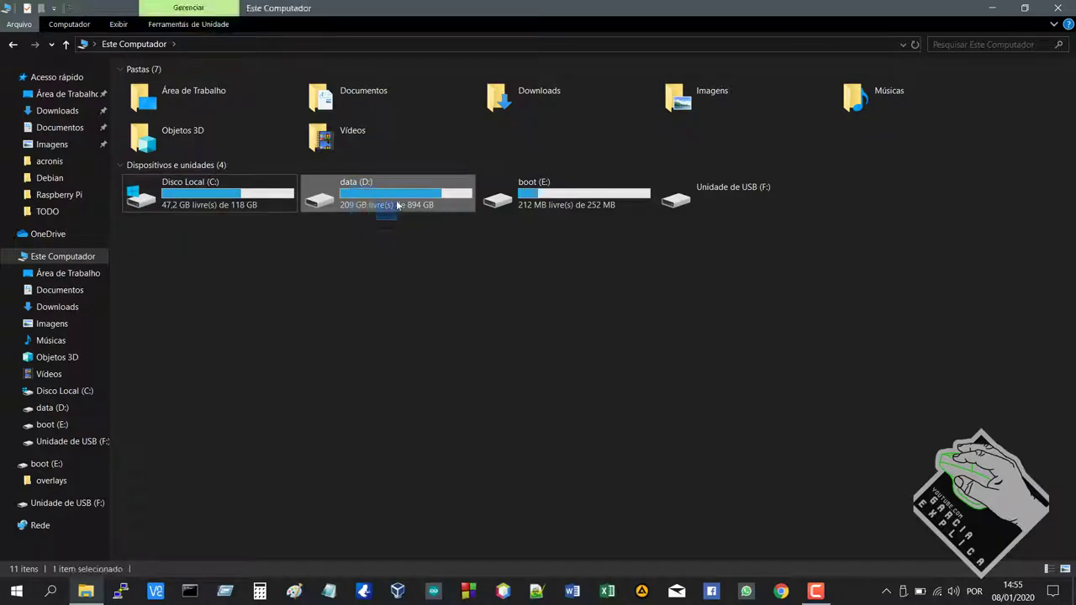
pyautogui.click(252, 206)
pyautogui.moveTo(208, 235); pyautogui.dragTo(262, 203)
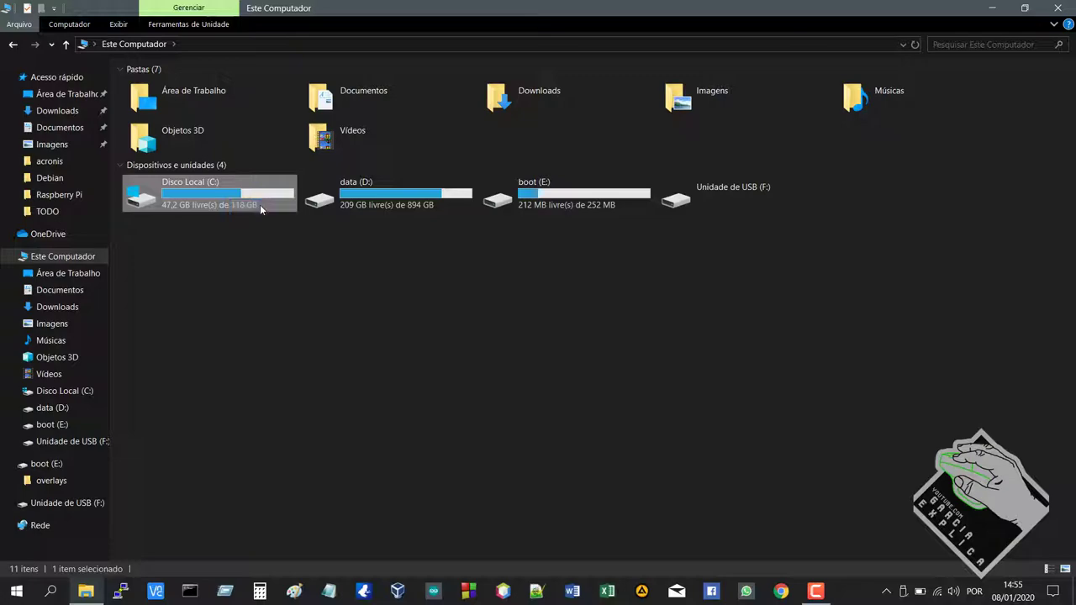
pyautogui.click(261, 241)
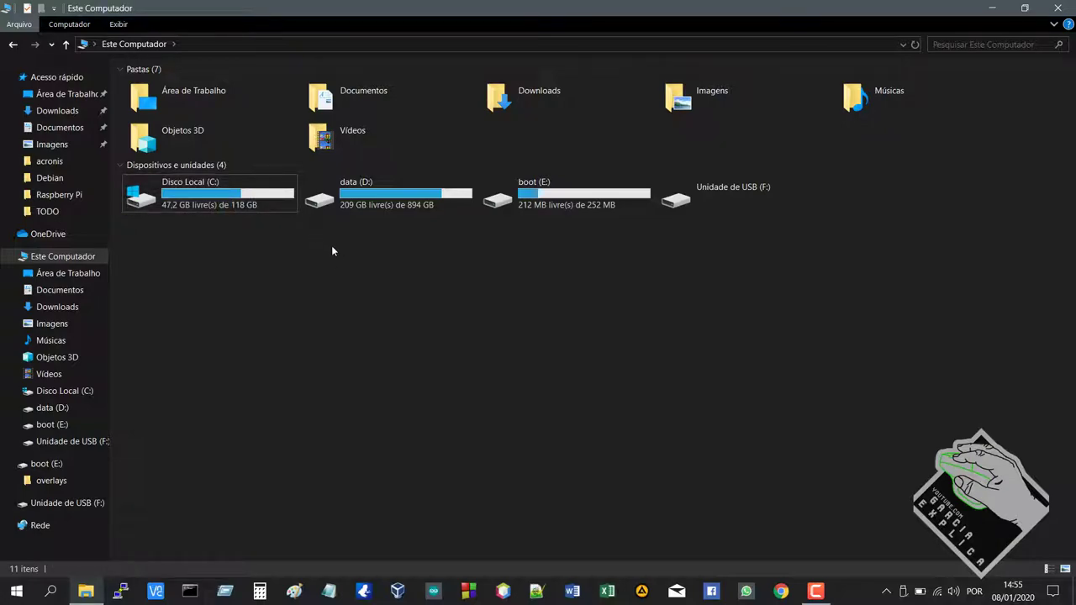
# Examine the folders and loose files at the root of the data (D:) drive and return to Este Computador
pyautogui.doubleClick(340, 199)
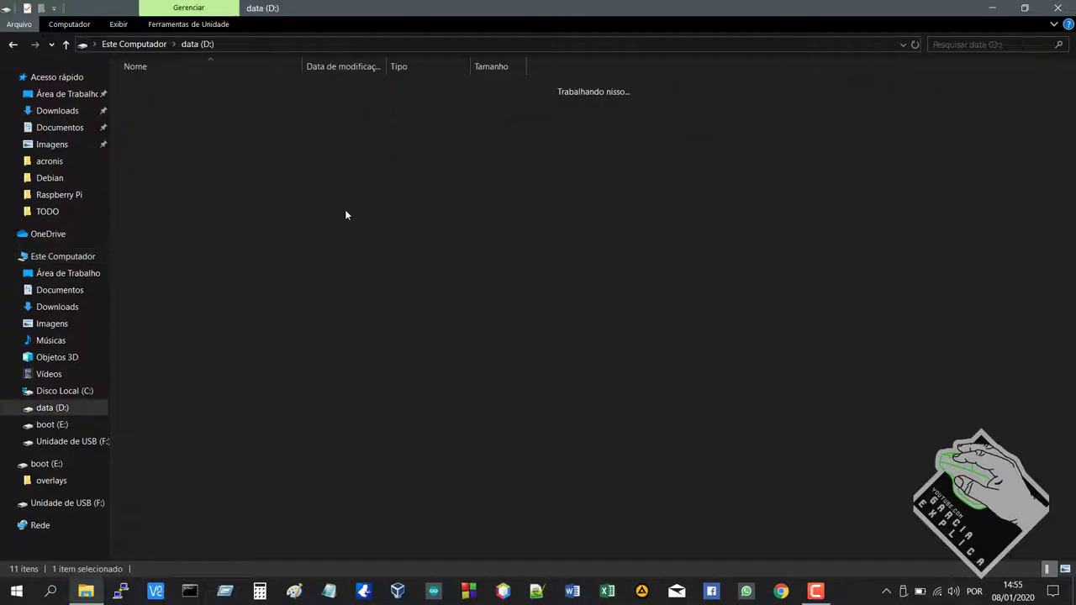
pyautogui.moveTo(425, 395); pyautogui.dragTo(193, 84)
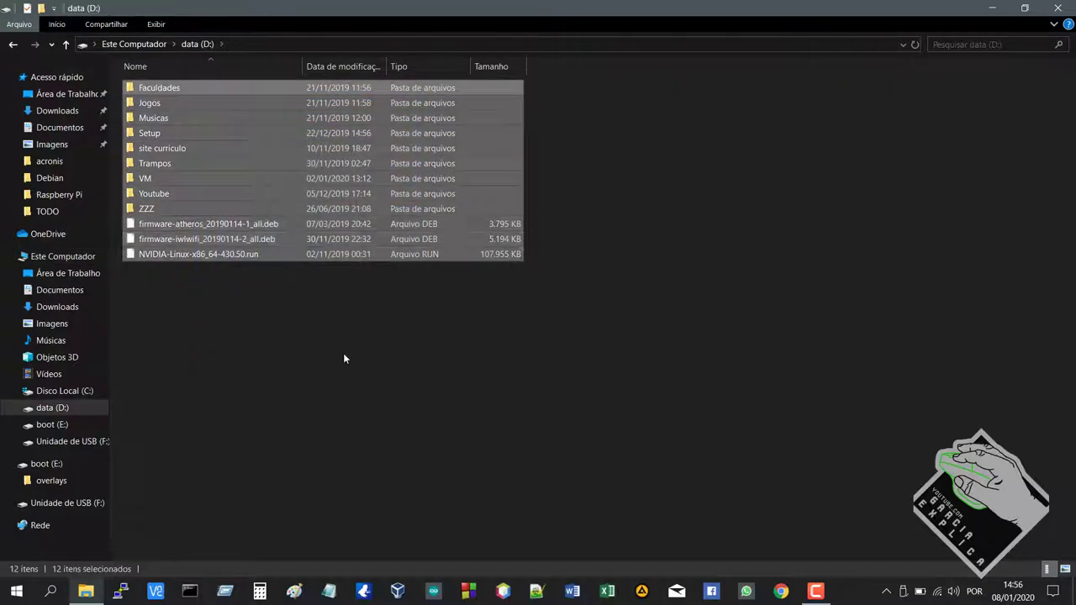
pyautogui.click(343, 353)
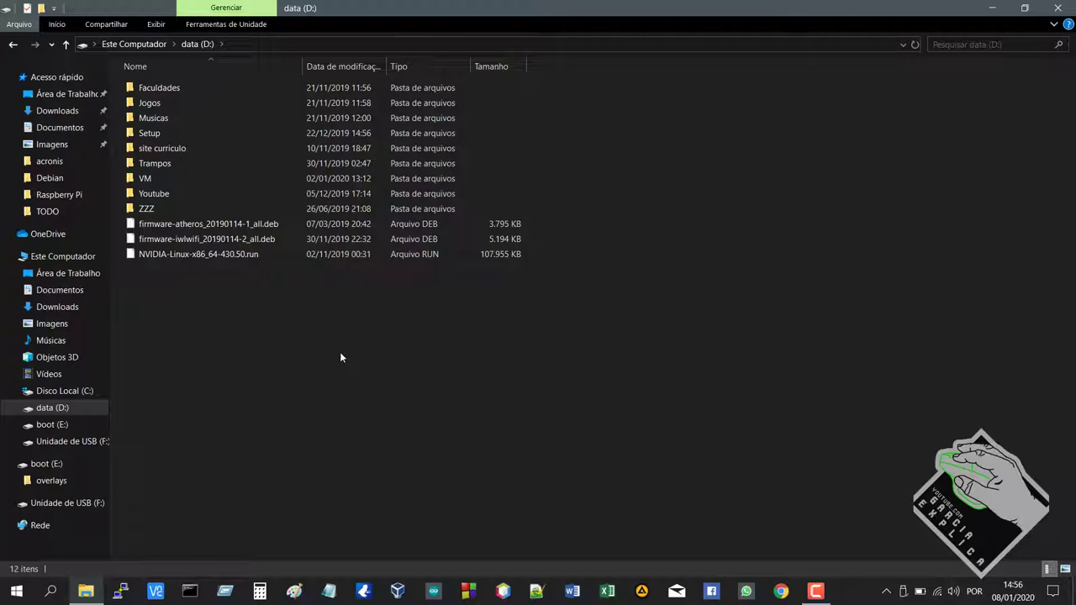
pyautogui.click(278, 225)
pyautogui.click(252, 239)
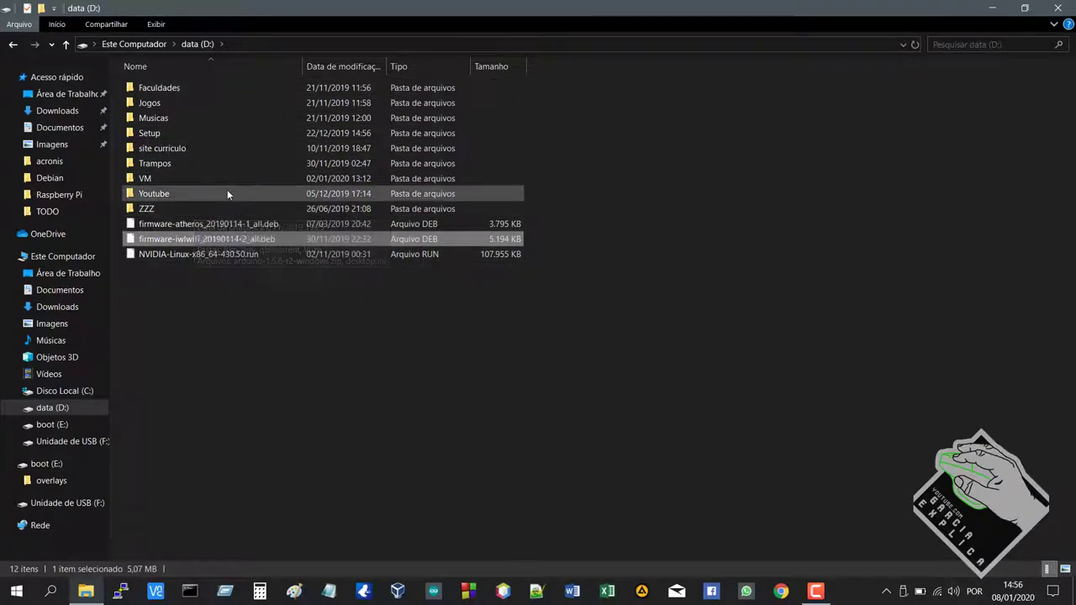
pyautogui.moveTo(227, 192)
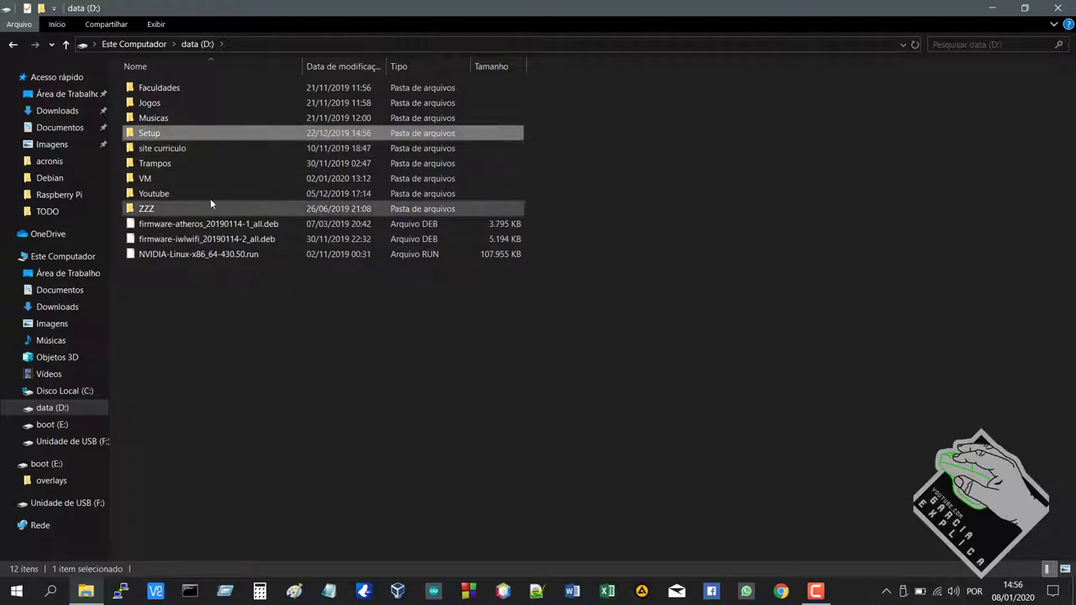
pyautogui.click(209, 161)
pyautogui.click(211, 90)
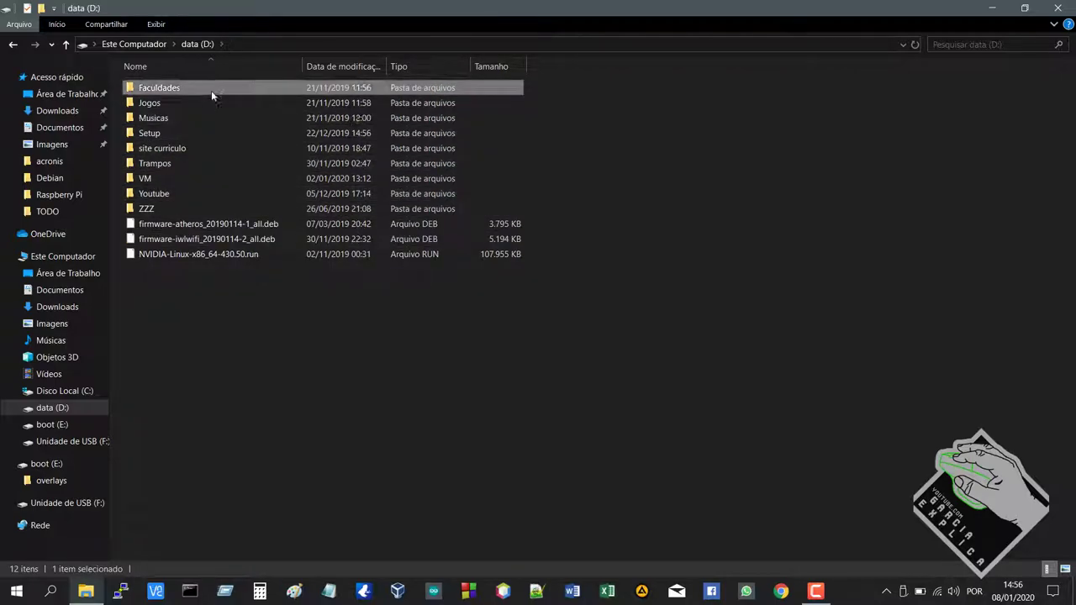
pyautogui.click(259, 379)
pyautogui.hotkey('alt', 'Up')
# Check Disco Local (C:) against data (D:) in the drive list, viewing the D: contents once more before going back
pyautogui.click(241, 207)
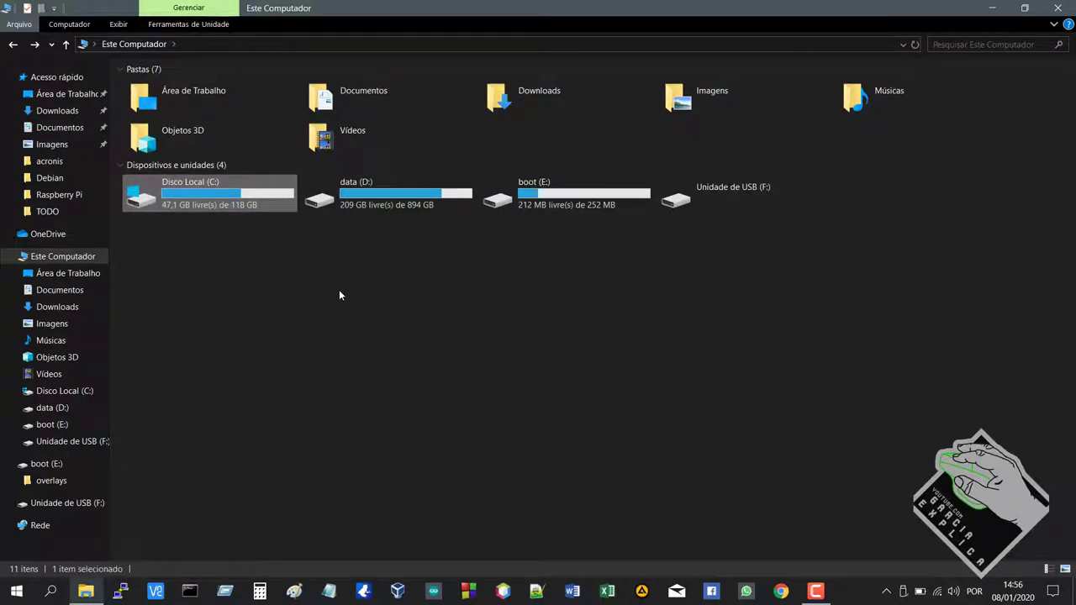
pyautogui.click(352, 212)
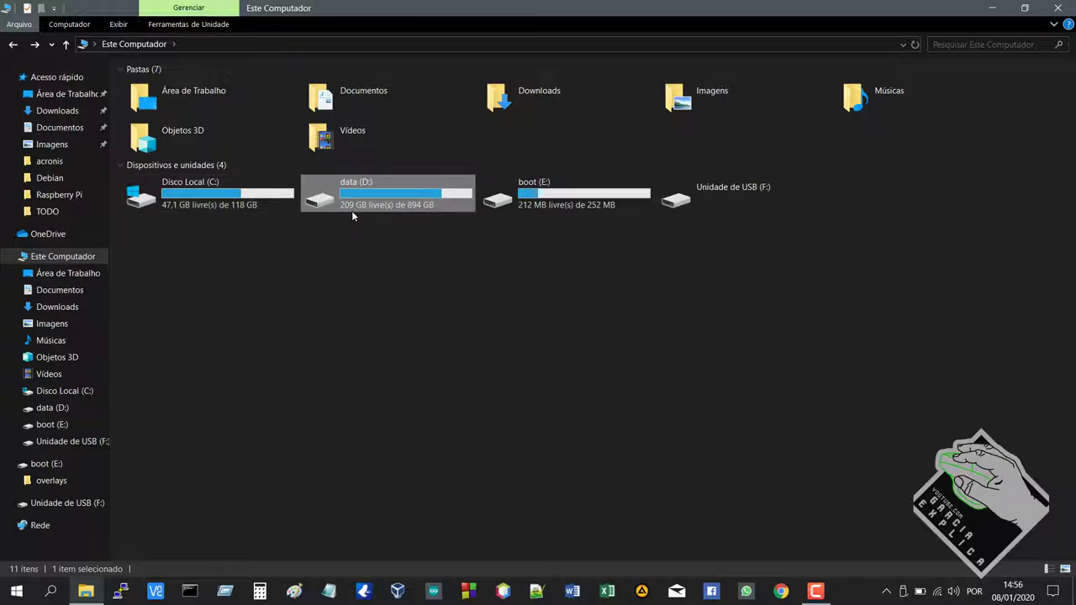
pyautogui.doubleClick(353, 216)
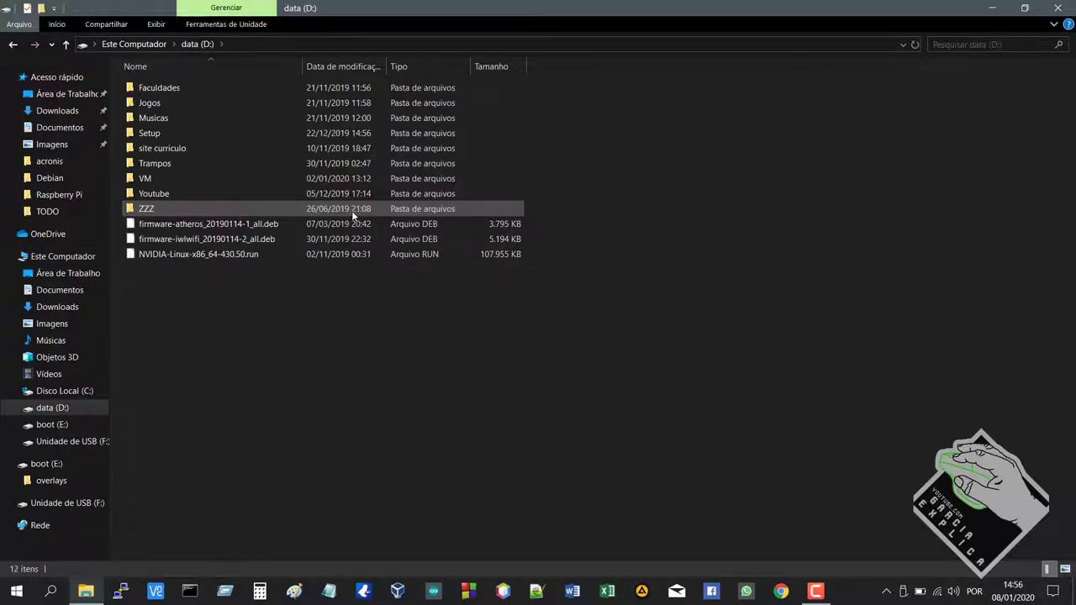
pyautogui.hotkey('alt', 'Left')
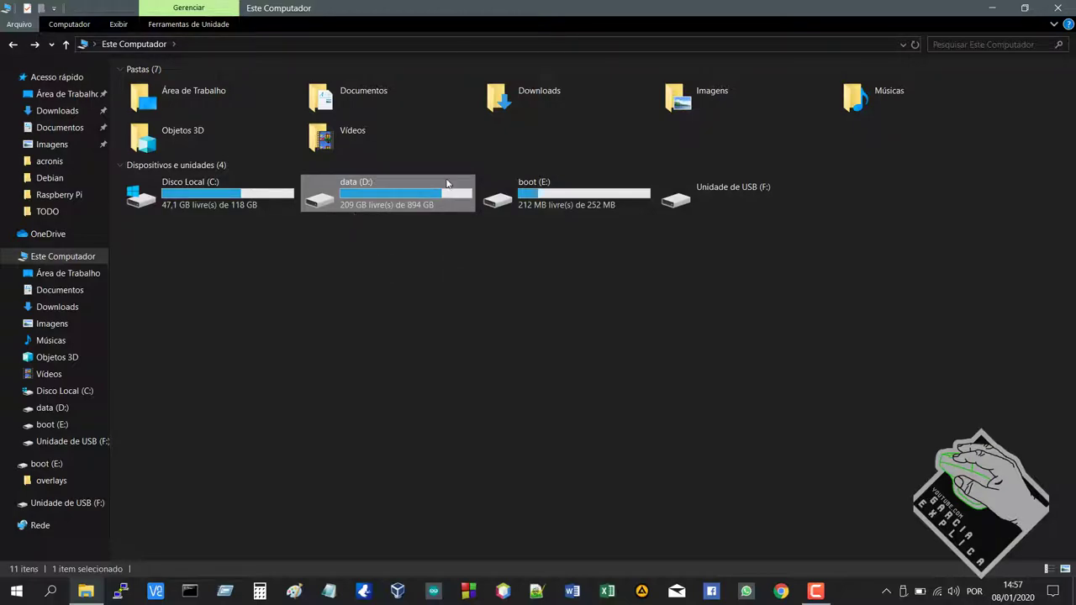
# Arrange two File Explorer windows side by side, both showing Este Computador
pyautogui.moveTo(448, 11); pyautogui.dragTo(1075, 185)
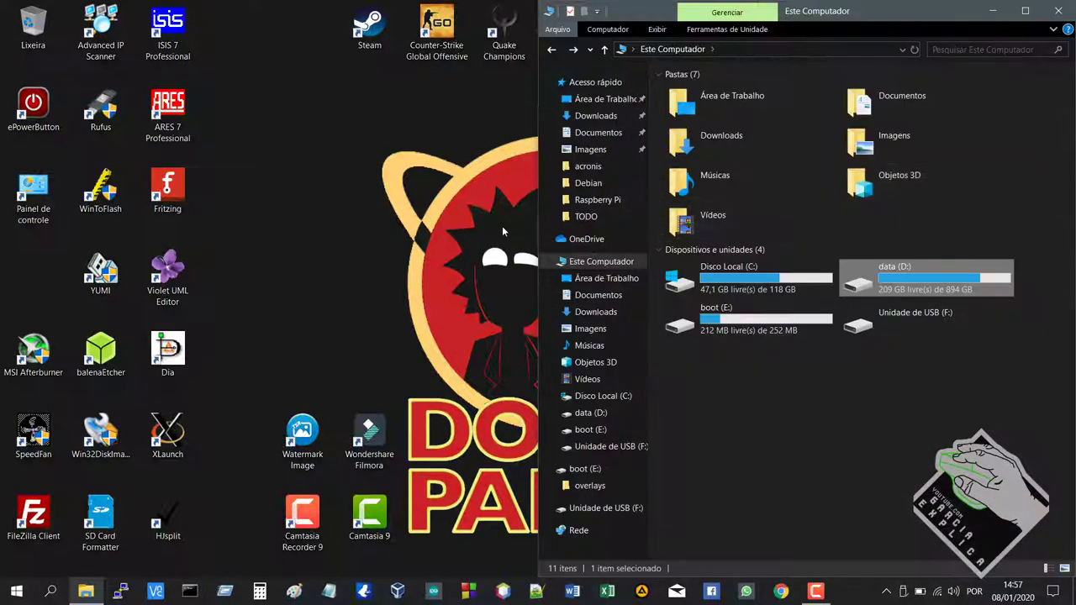
pyautogui.hotkey('alt', 'Tab')
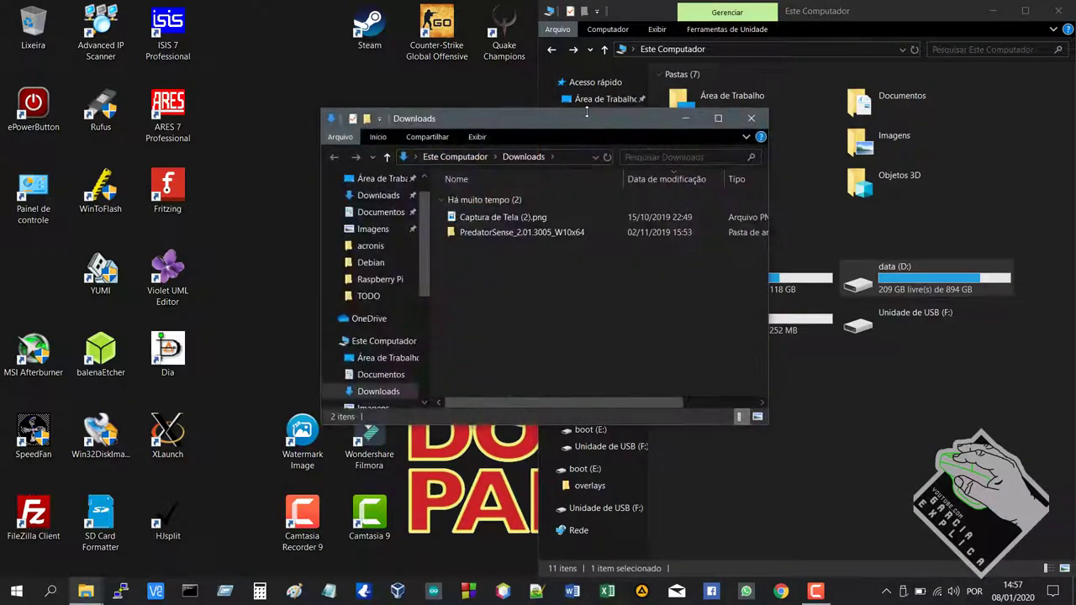
pyautogui.moveTo(585, 113); pyautogui.dragTo(0, 192)
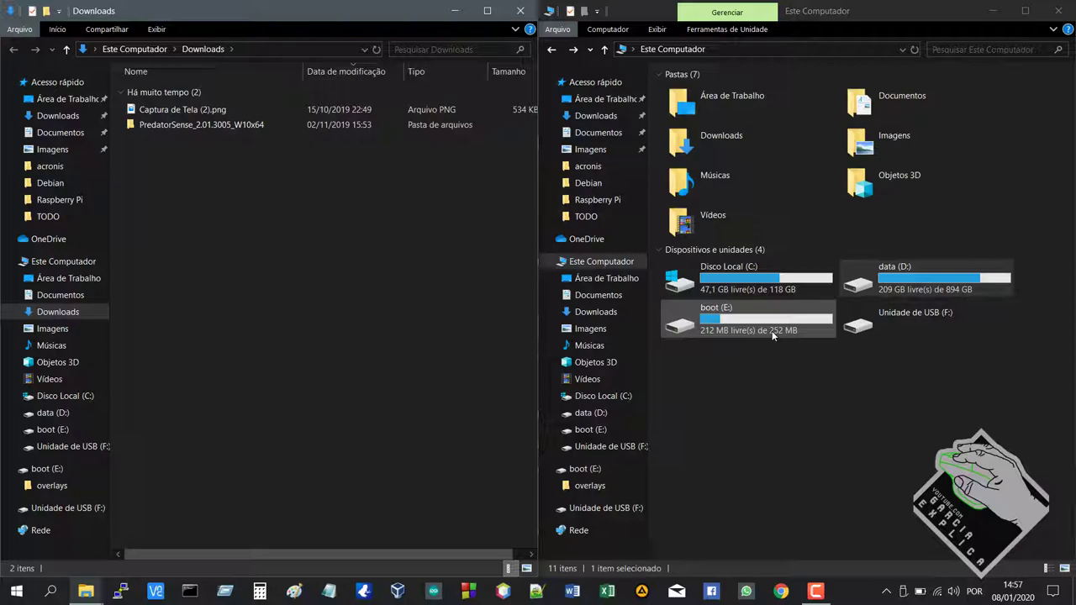
pyautogui.click(825, 386)
pyautogui.click(66, 261)
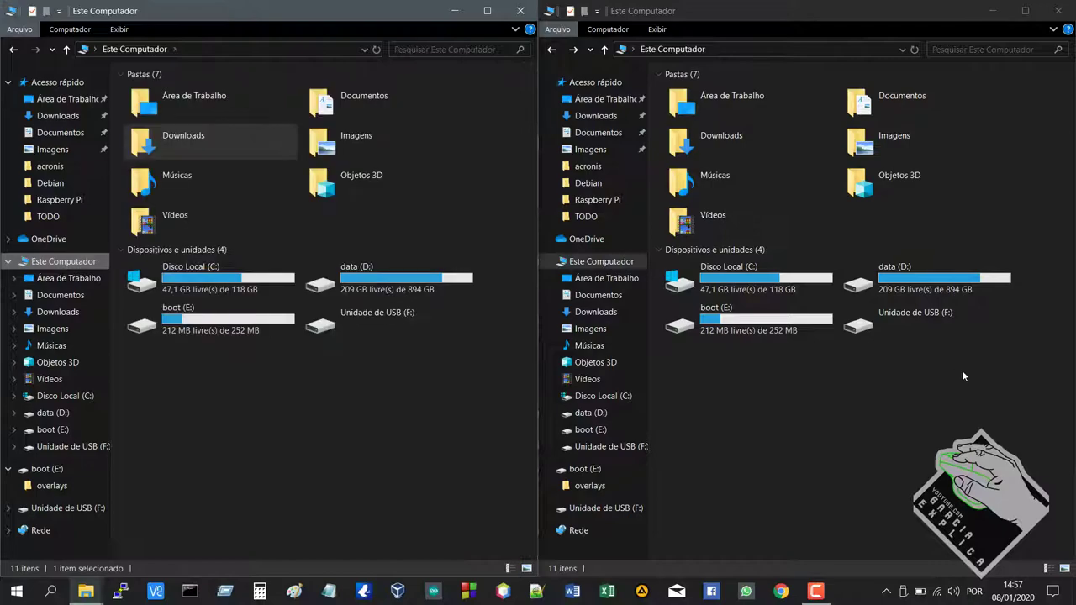
# View the contents of data (D:) and boot (E:) in one Explorer window, returning it to Este Computador
pyautogui.doubleClick(903, 281)
pyautogui.moveTo(857, 319); pyautogui.dragTo(681, 92)
pyautogui.click(746, 288)
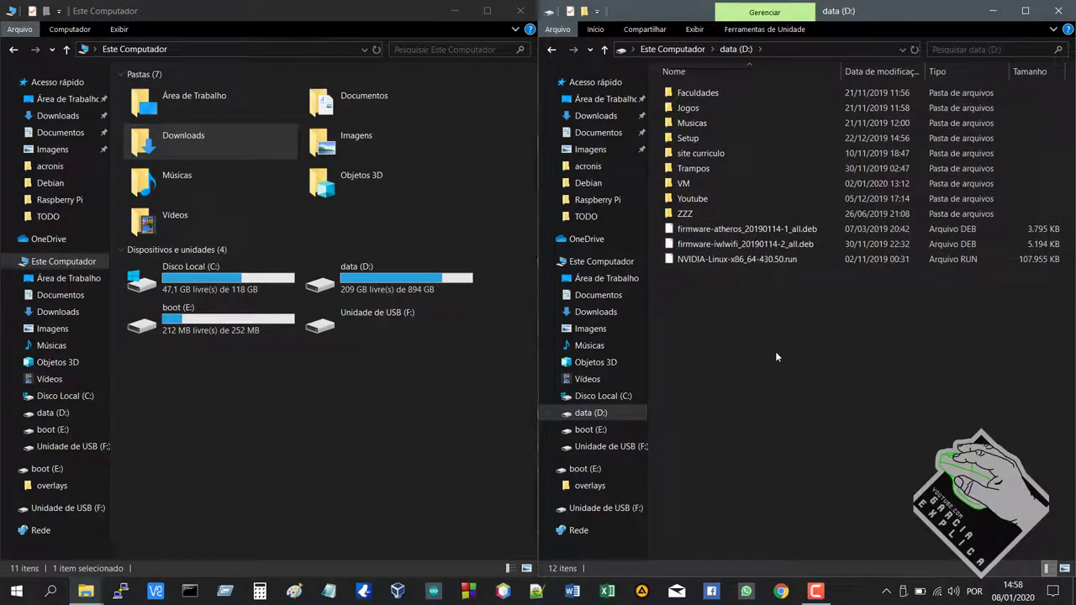
pyautogui.press('BackSpace')
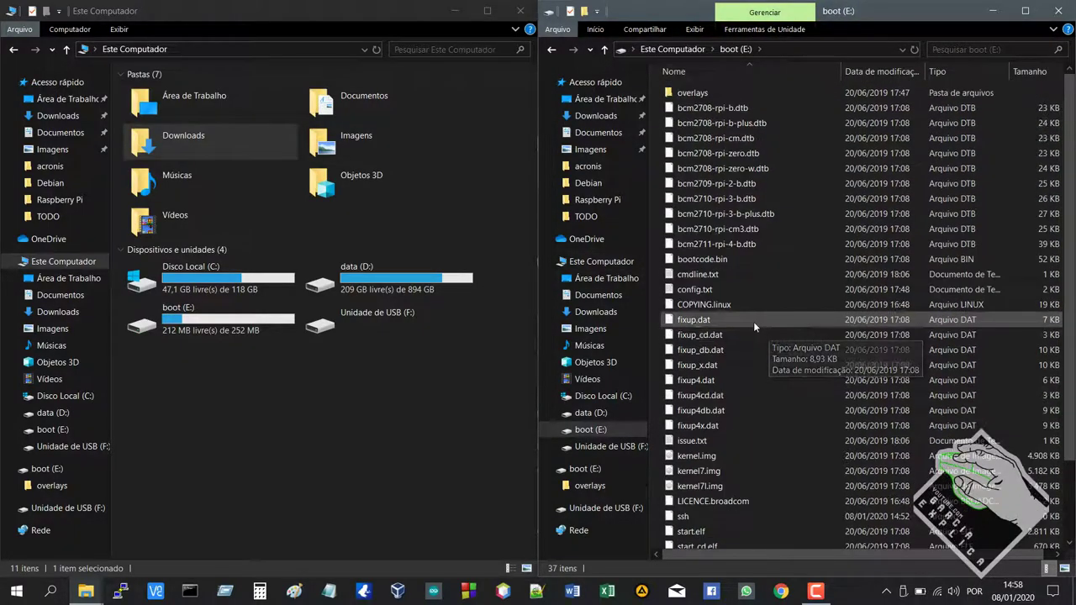
pyautogui.press('BackSpace')
pyautogui.click(822, 361)
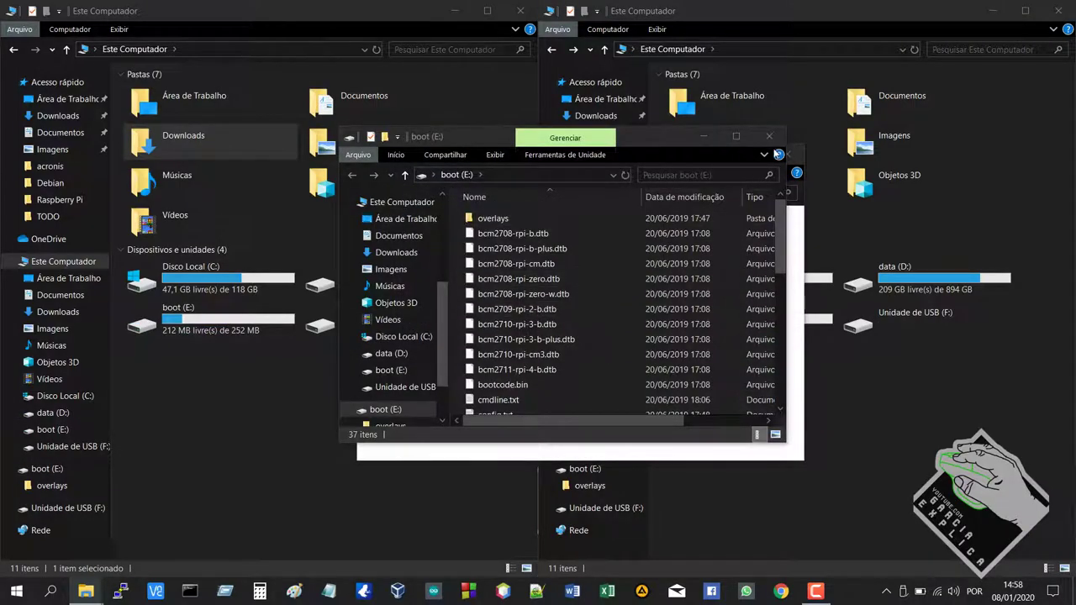
# Close the extra boot (E:) window and cancel the offer to format the disk in drive F:
pyautogui.click(774, 148)
pyautogui.click(613, 312)
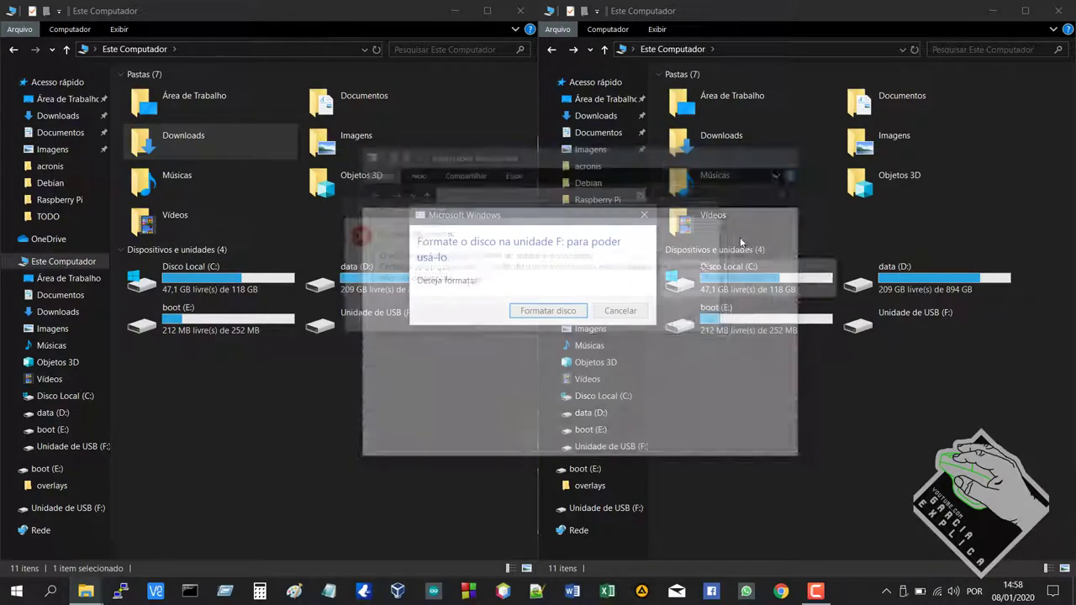
pyautogui.click(621, 310)
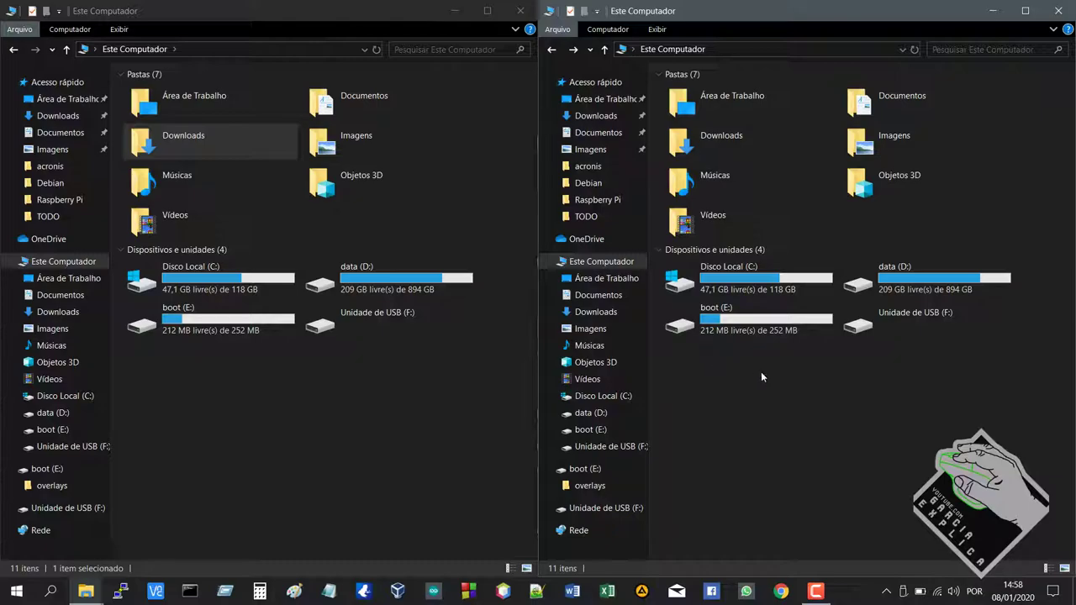
# Compare the boot (E:), Disco Local (C:), Unidade de USB (F:) and data (D:) entries in the drive list
pyautogui.moveTo(788, 389); pyautogui.dragTo(823, 344)
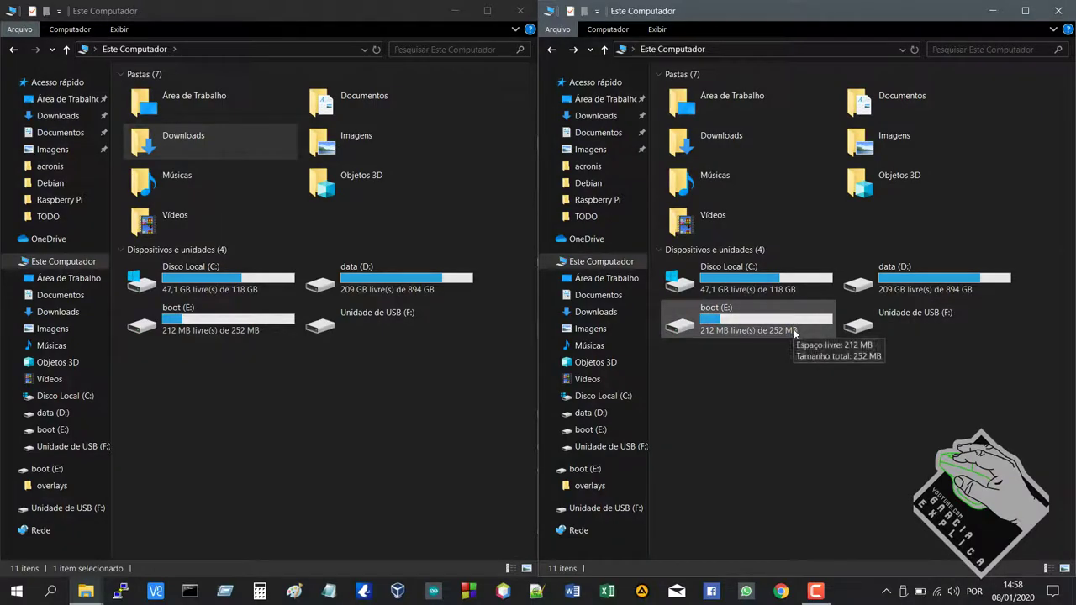
pyautogui.click(807, 284)
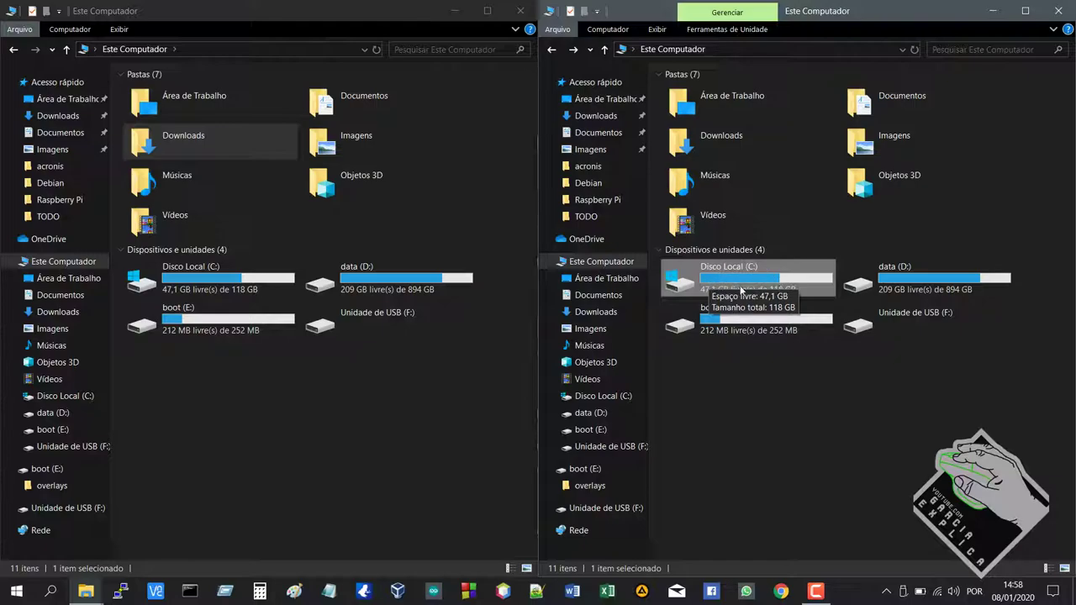
pyautogui.click(829, 326)
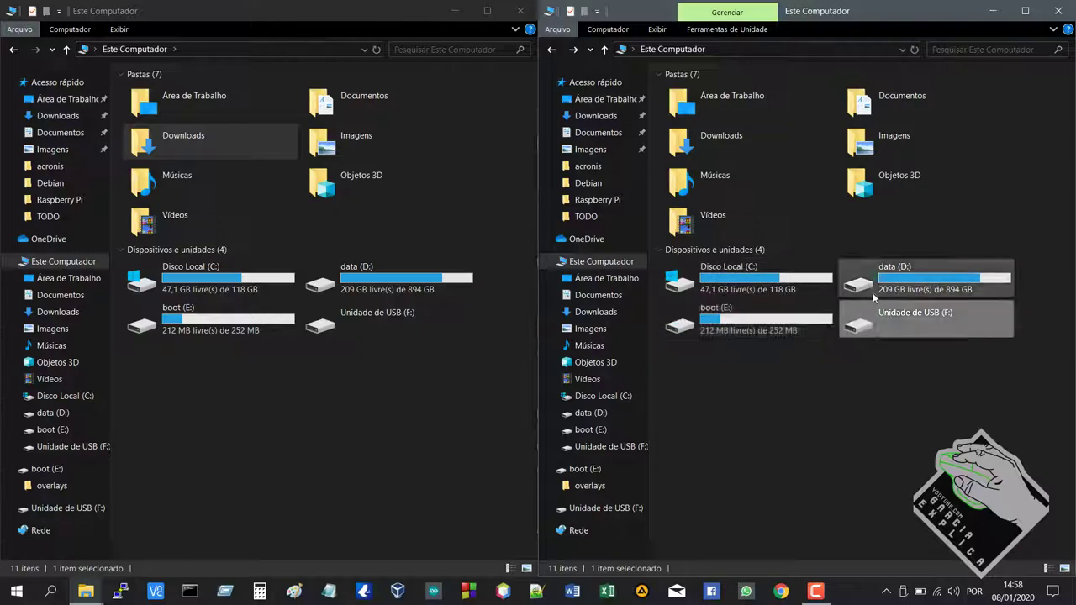
pyautogui.click(862, 294)
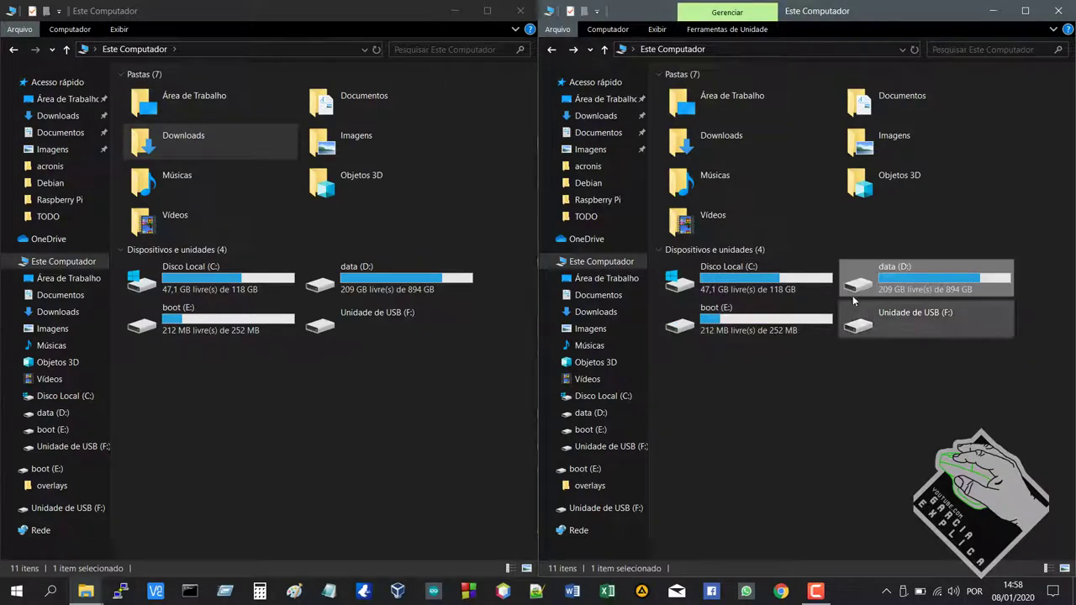
# Create a folder named ZZZZZZZZZZZZZZZZZBACKUP at the root of data (D:) and open it
pyautogui.doubleClick(852, 285)
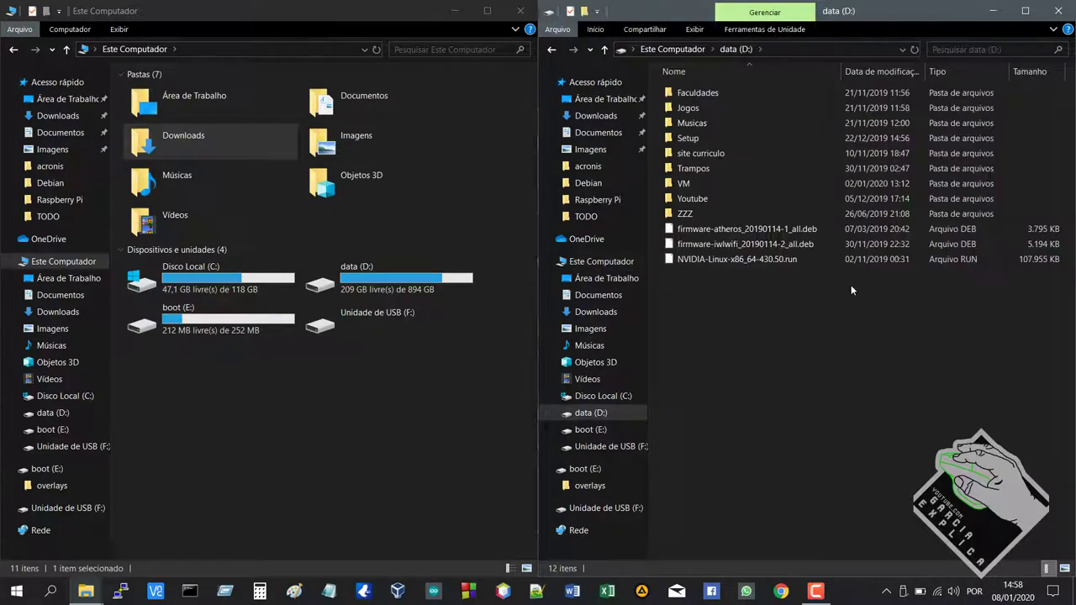
pyautogui.rightClick(759, 314)
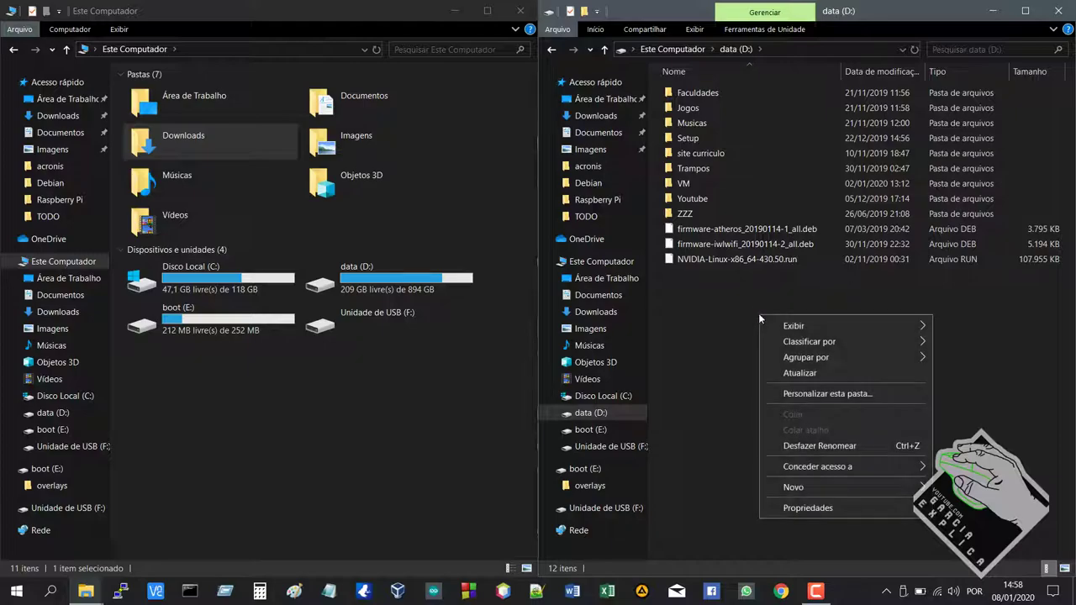
pyautogui.moveTo(804, 486)
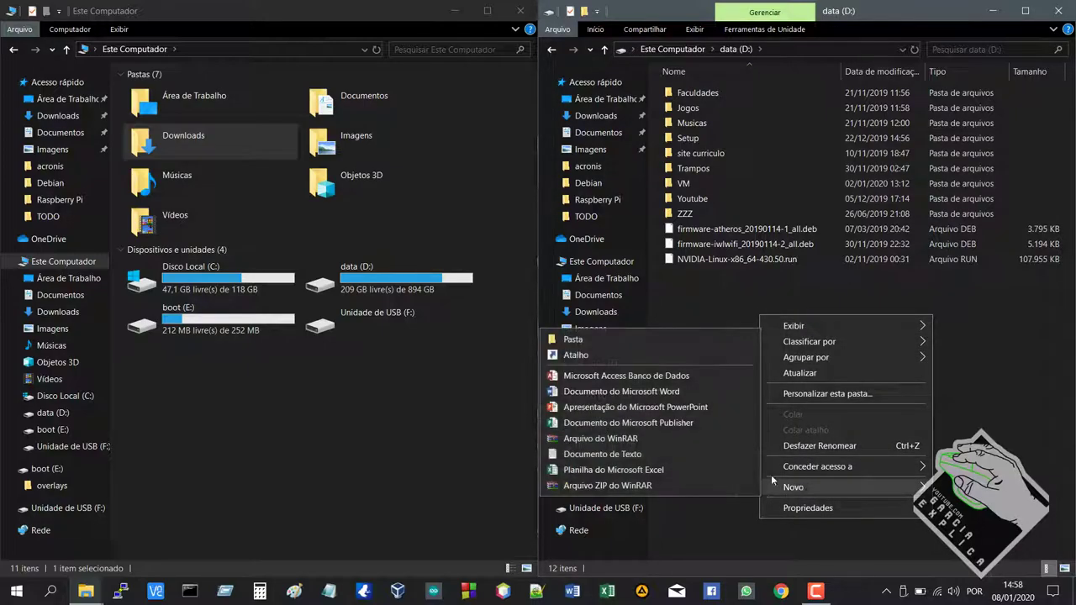
pyautogui.click(669, 343)
pyautogui.write('ZZZZZZZZZZZZZZZZZBACKUP')
pyautogui.press('Return')
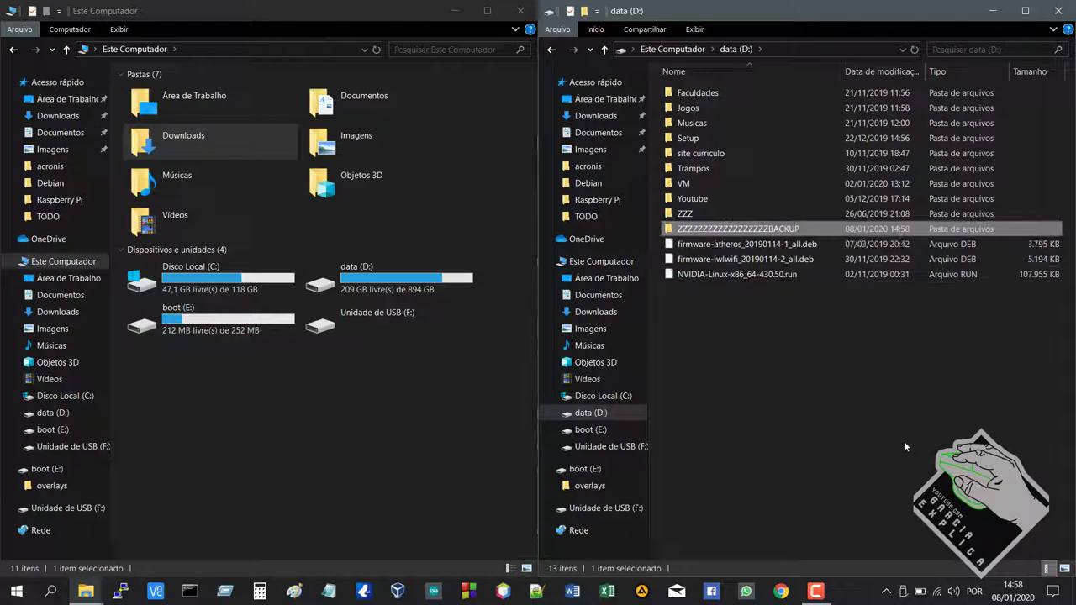
pyautogui.doubleClick(745, 229)
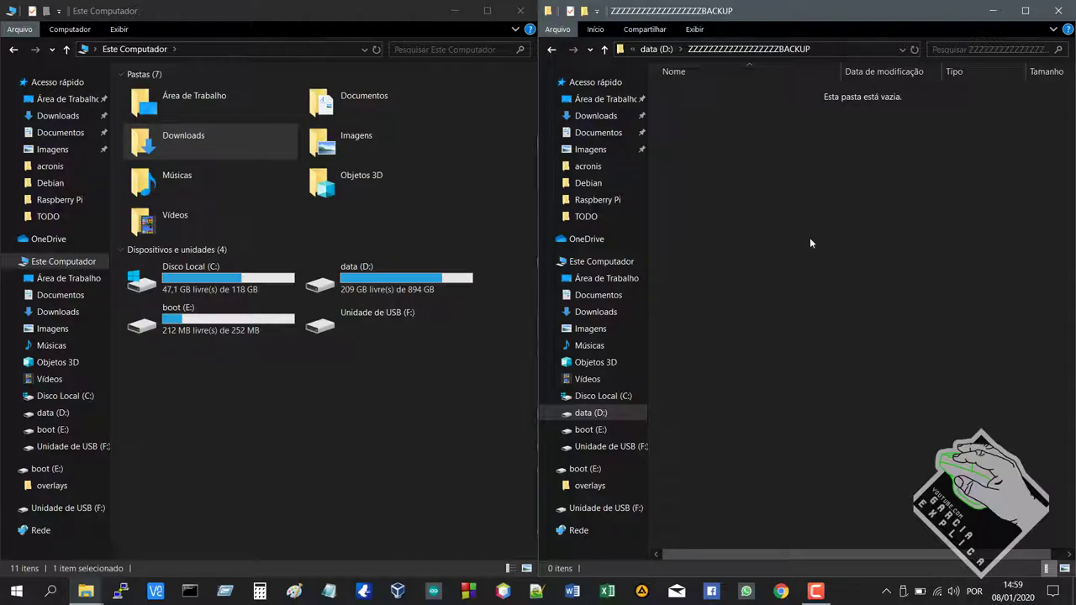
# View the contents of Disco Local (C:) in the other Explorer window and return it to Este Computador
pyautogui.doubleClick(179, 274)
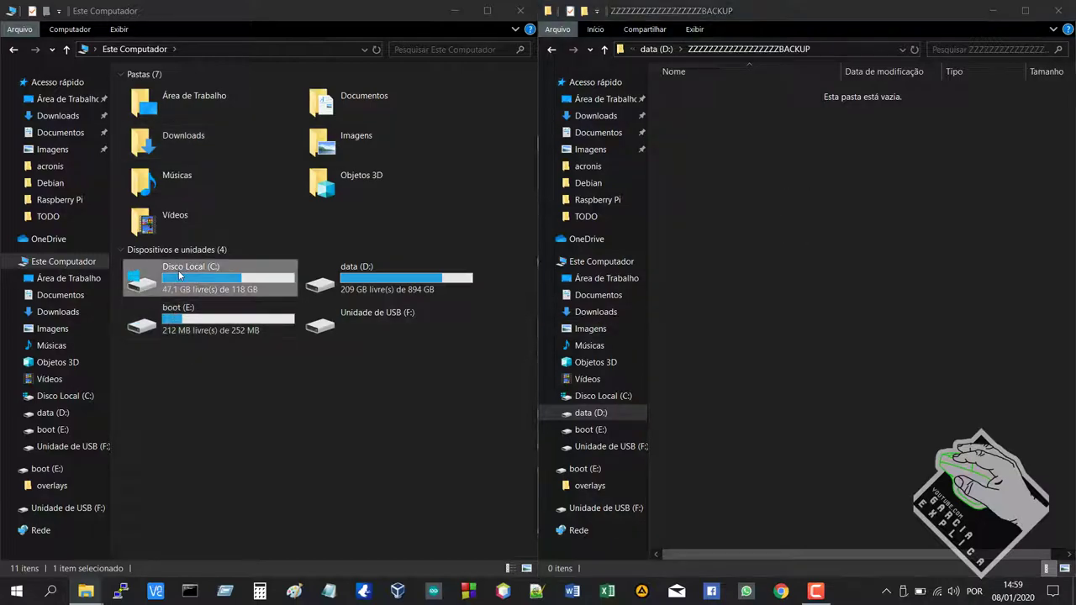
pyautogui.click(723, 171)
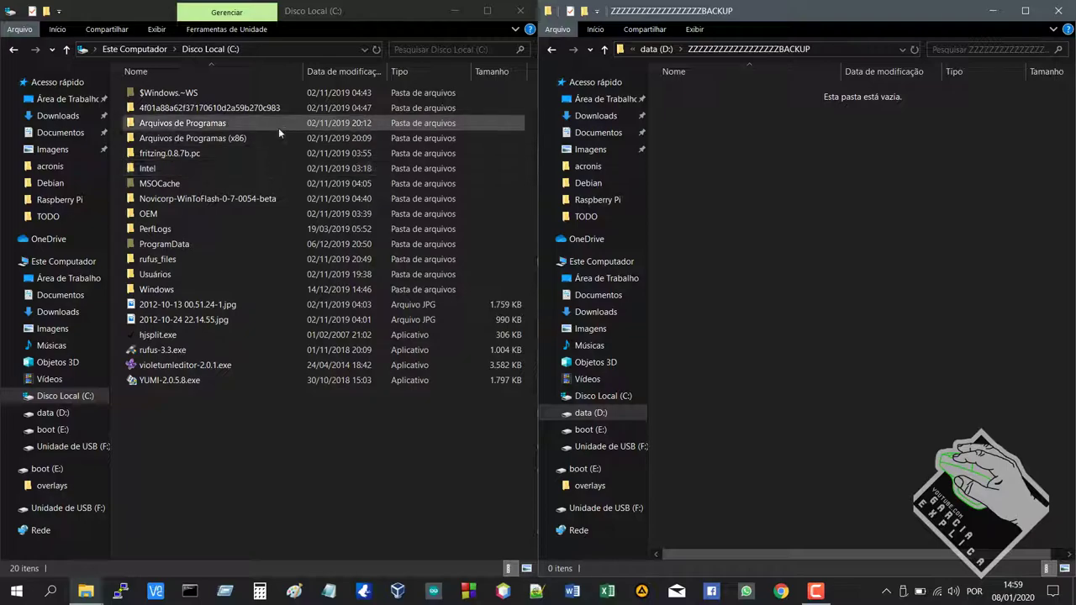
pyautogui.click(160, 50)
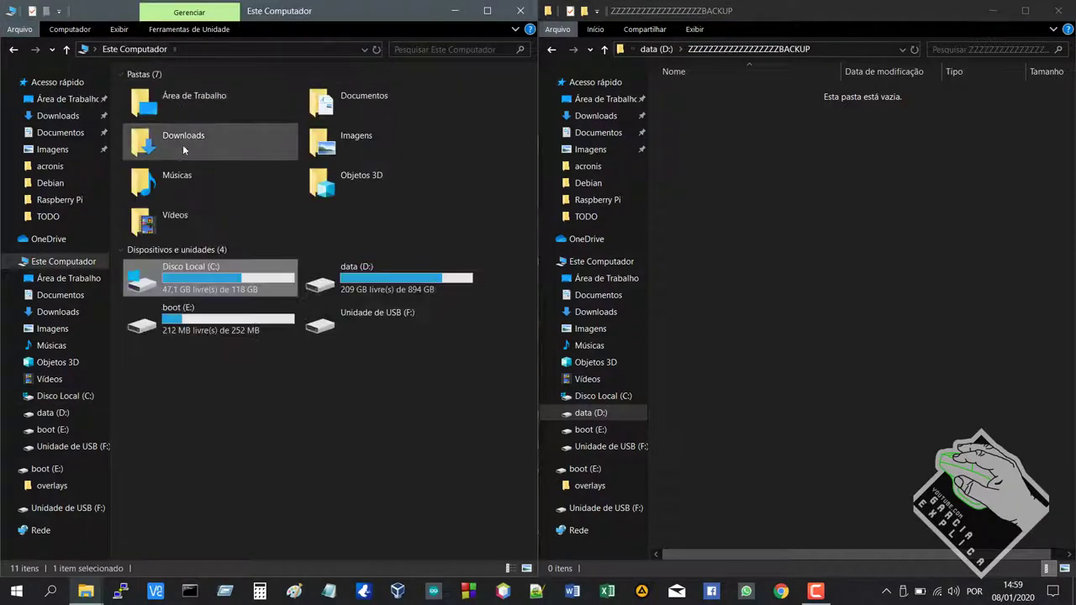
# Check the Downloads folder and the desktop for files worth backing up, bringing the Explorer windows back
pyautogui.click(84, 115)
pyautogui.press('super+d')
pyautogui.moveTo(360, 258); pyautogui.dragTo(556, 237)
pyautogui.moveTo(87, 591)
pyautogui.click(89, 554)
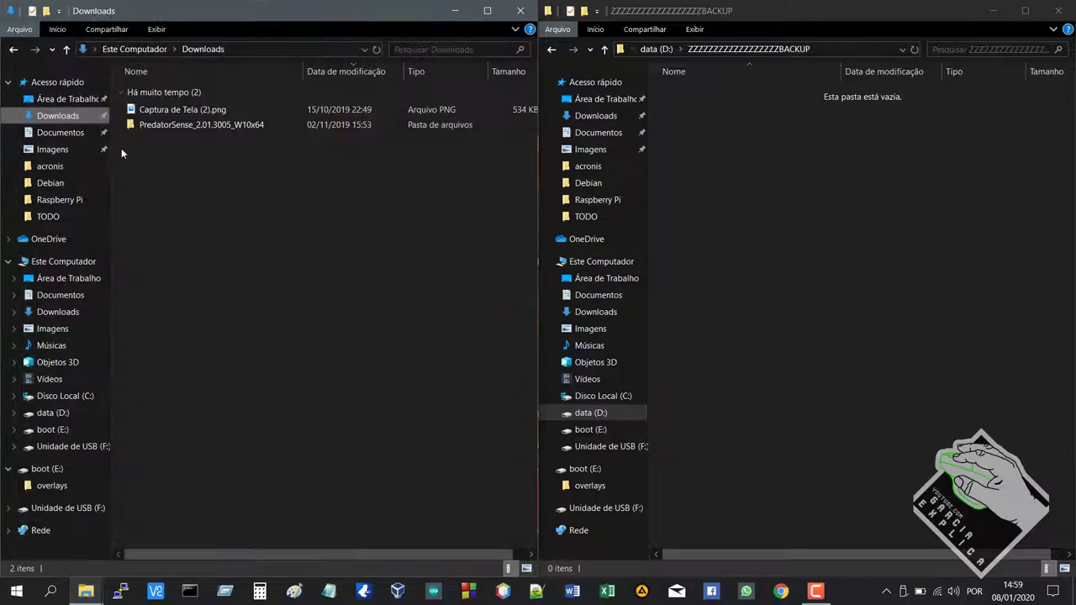
# Look through the Documentos, Imagens, Downloads, Músicas and Vídeos folders for personal files
pyautogui.click(66, 132)
pyautogui.click(65, 148)
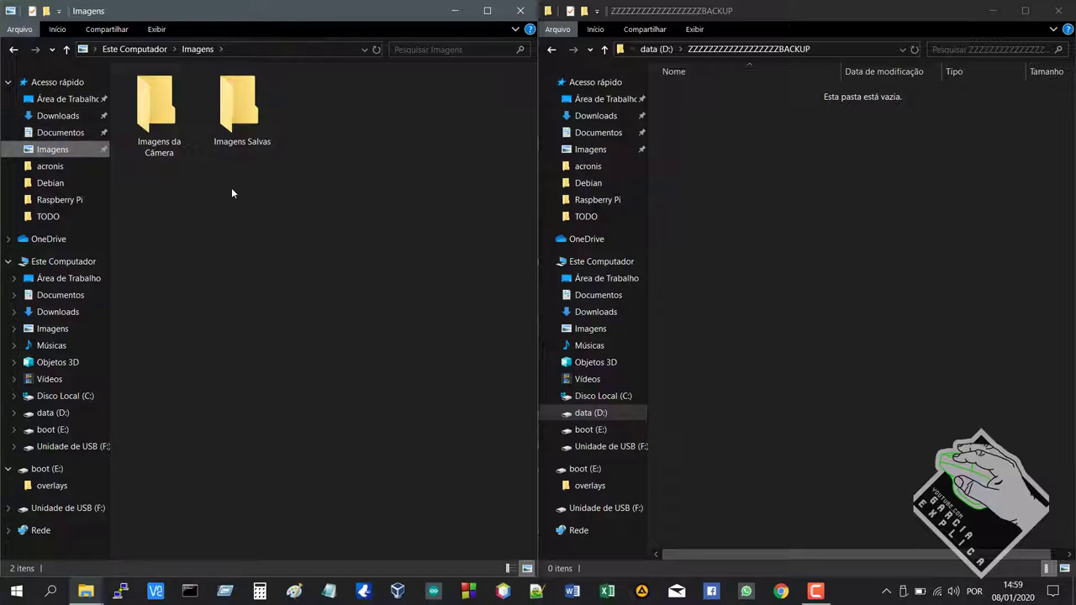
pyautogui.click(73, 311)
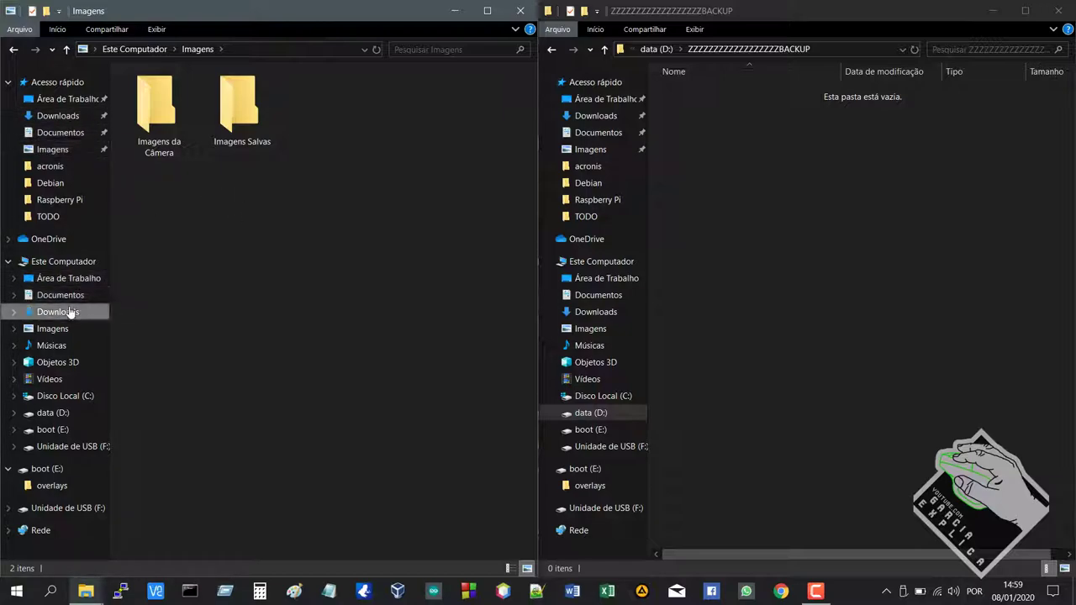
pyautogui.click(75, 344)
pyautogui.click(72, 378)
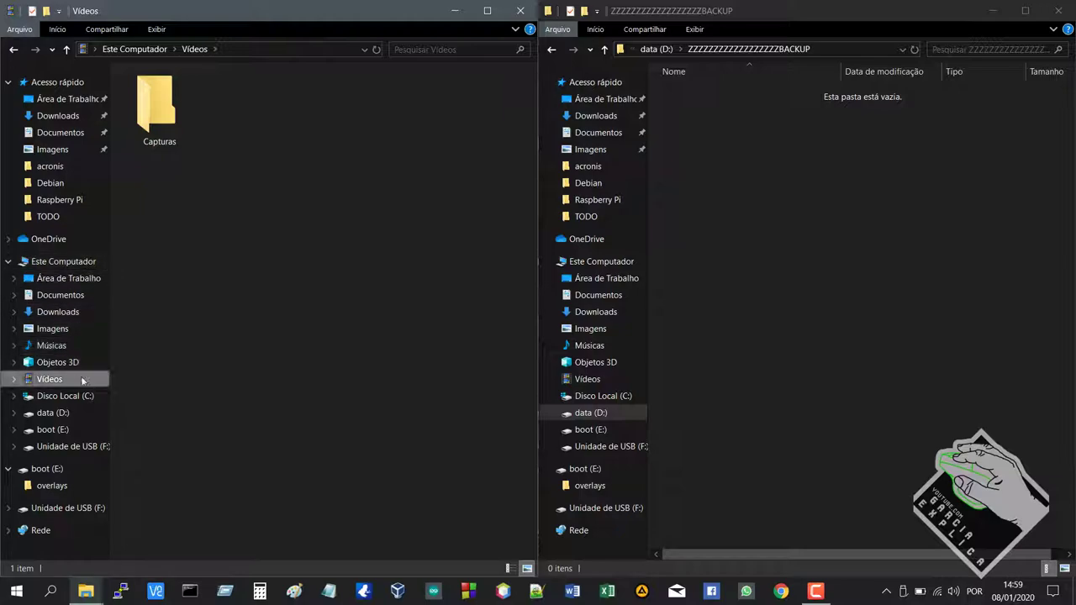
# Create a subfolder named vi inside the backup folder on data (D:)
pyautogui.rightClick(870, 203)
pyautogui.moveTo(904, 378)
pyautogui.click(829, 371)
pyautogui.write('vi')
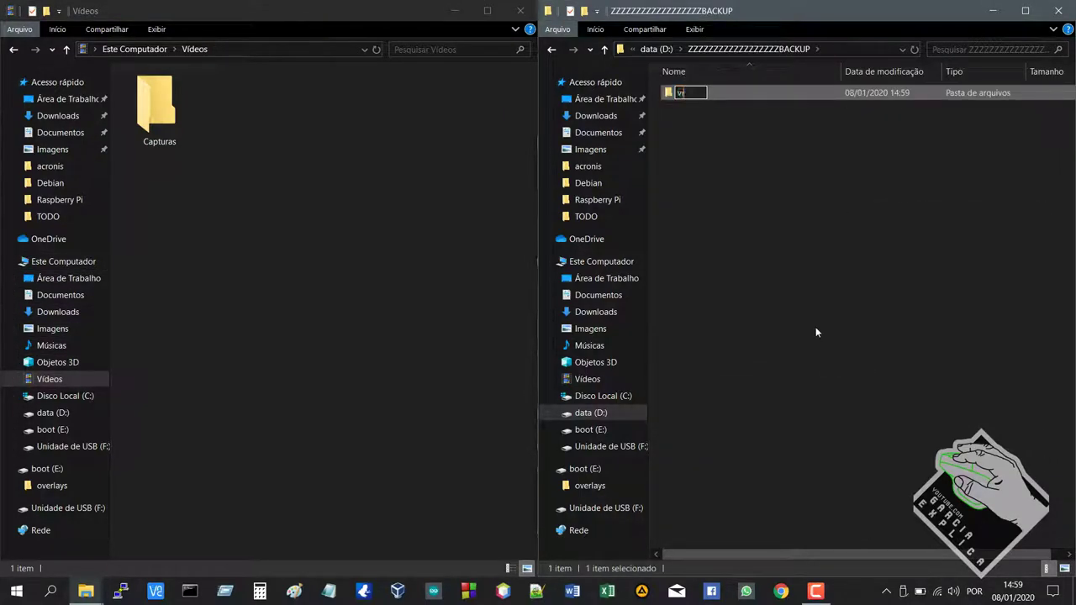
pyautogui.click(816, 336)
# Add a second subfolder named ft beside vi in the backup folder
pyautogui.rightClick(772, 287)
pyautogui.moveTo(837, 459)
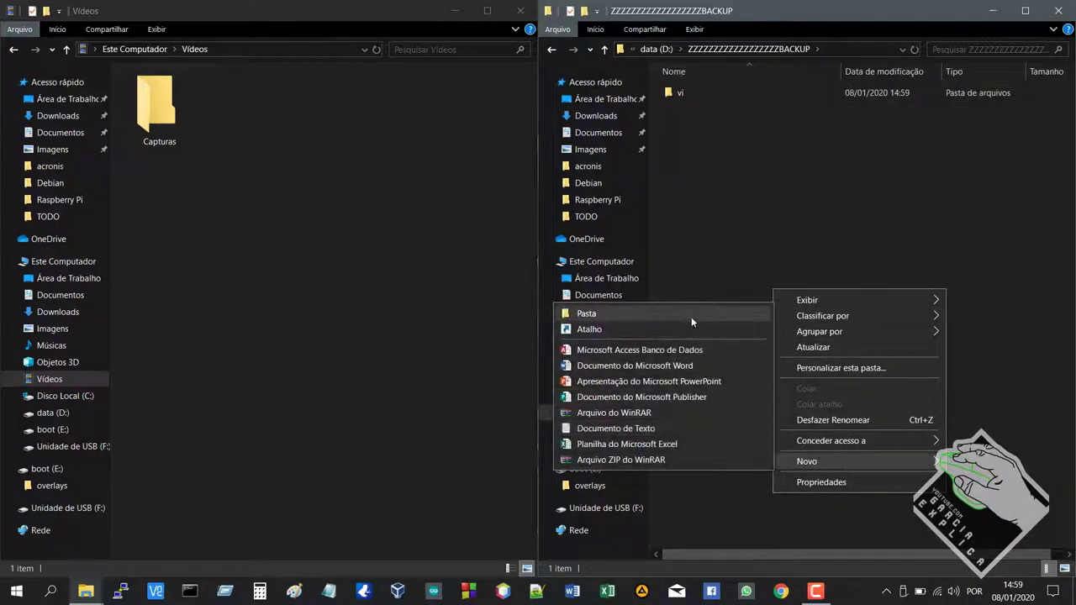
pyautogui.click(692, 312)
pyautogui.write('ft')
pyautogui.click(711, 315)
pyautogui.moveTo(729, 206); pyautogui.dragTo(676, 87)
pyautogui.click(727, 197)
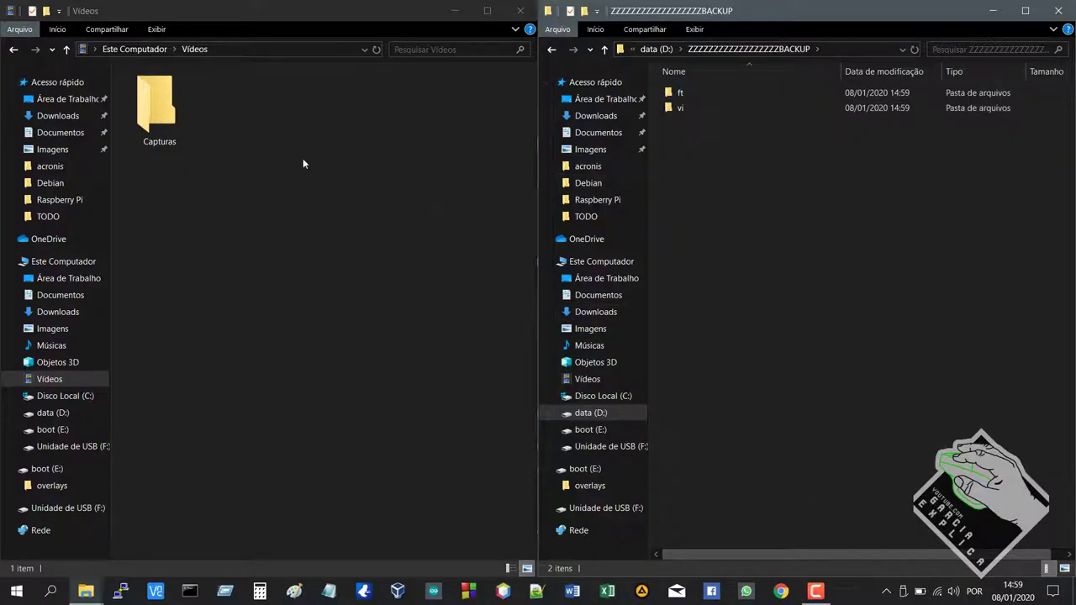
# Look inside the Capturas video folder and the Imagens folder beside the backup folder
pyautogui.doubleClick(155, 107)
pyautogui.hotkey('alt', 'Left')
pyautogui.click(73, 328)
pyautogui.click(702, 220)
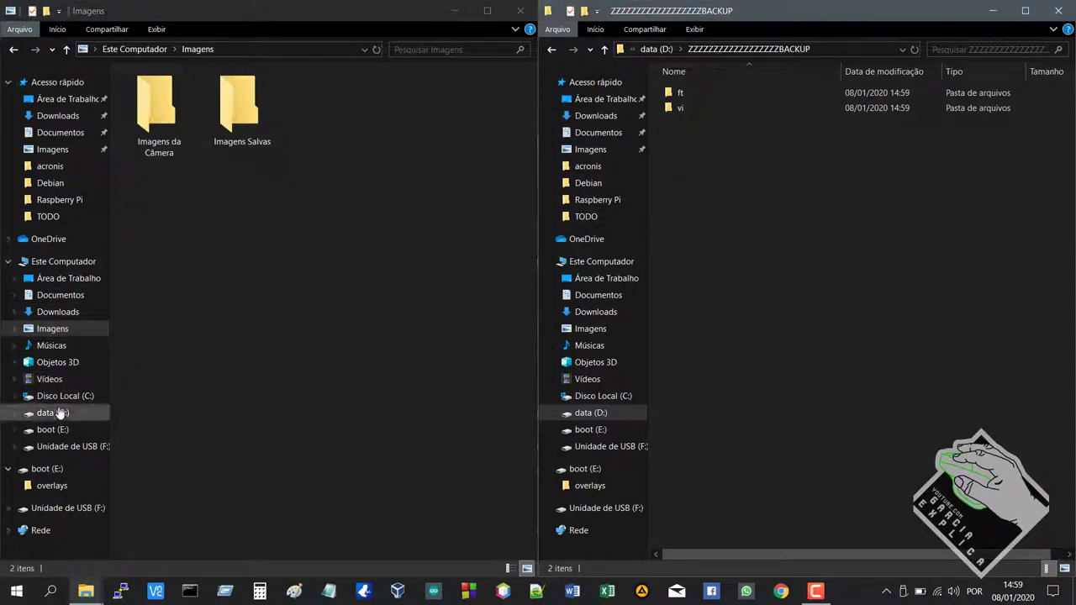
# Point out the Capturas folder in Vídeos as content to copy into the backup folder
pyautogui.click(46, 379)
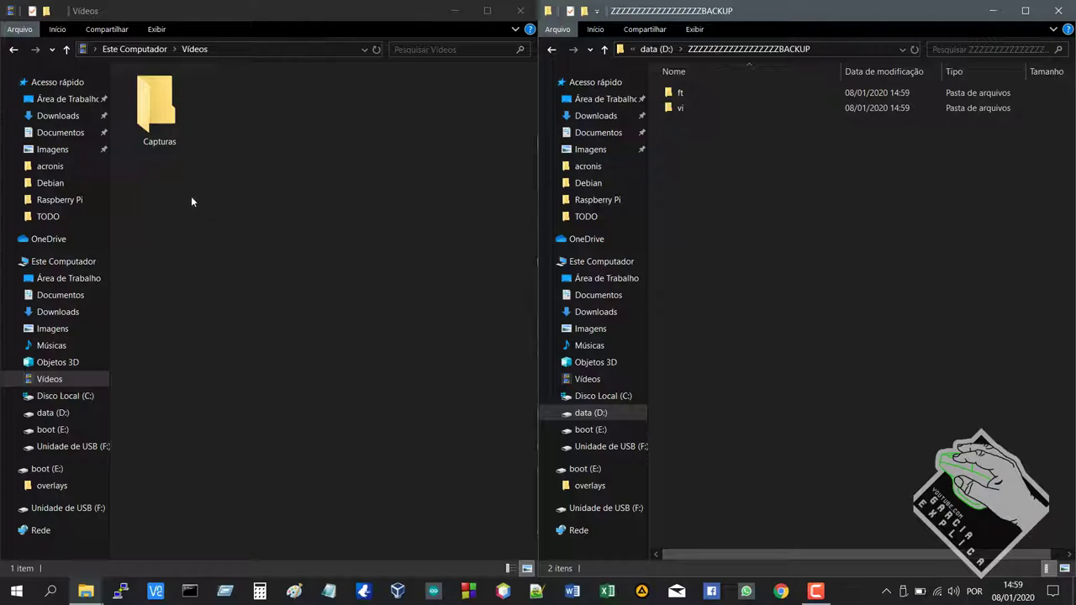
pyautogui.click(165, 141)
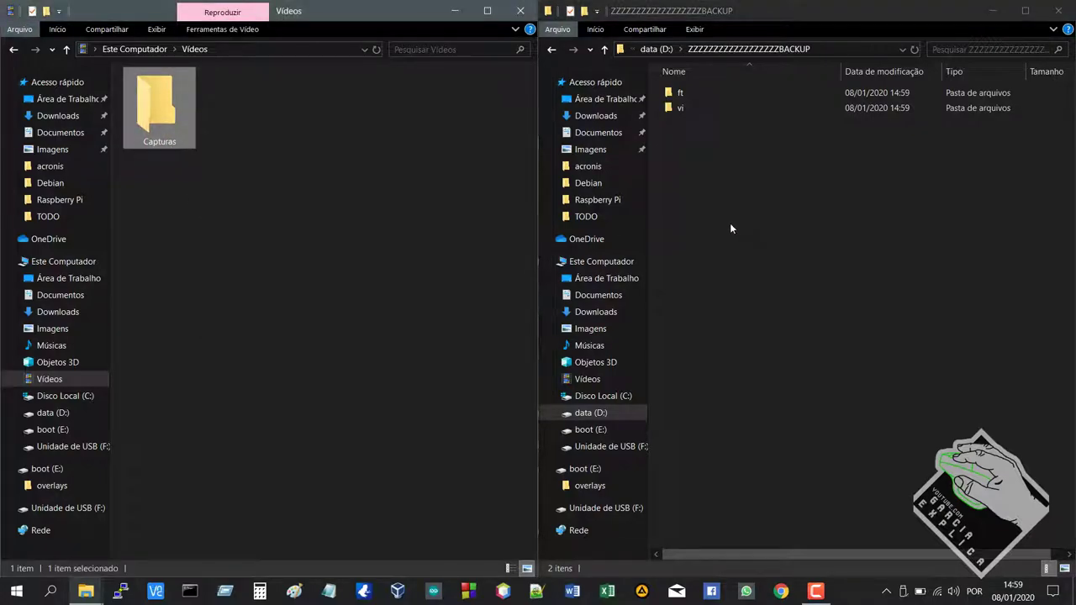
pyautogui.click(180, 229)
pyautogui.click(698, 222)
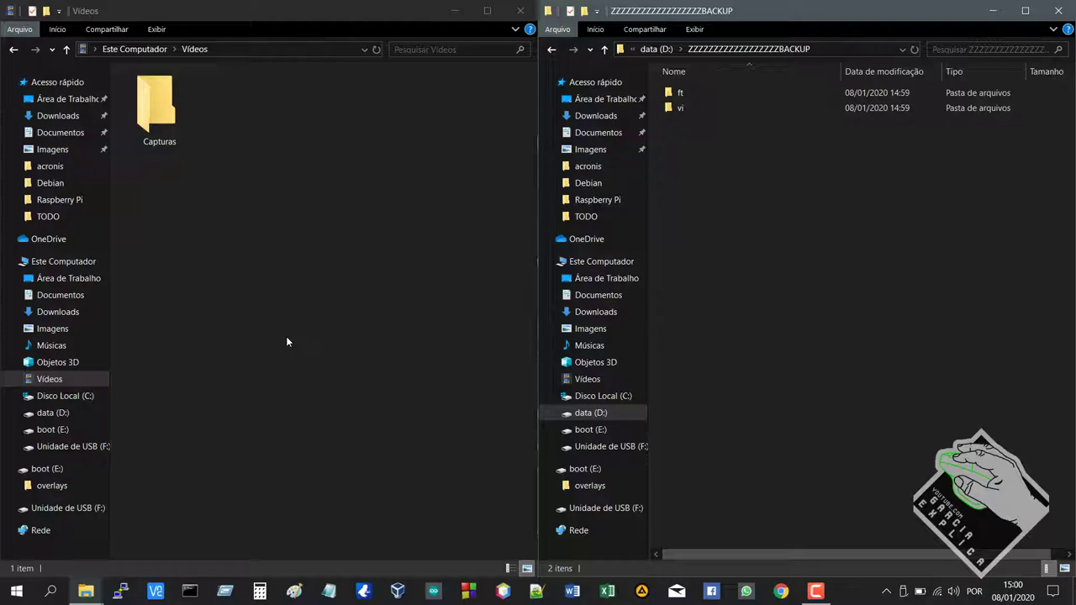
# Show the root of Disco Local (C:) in the Explorer window beside the backup folder
pyautogui.click(66, 262)
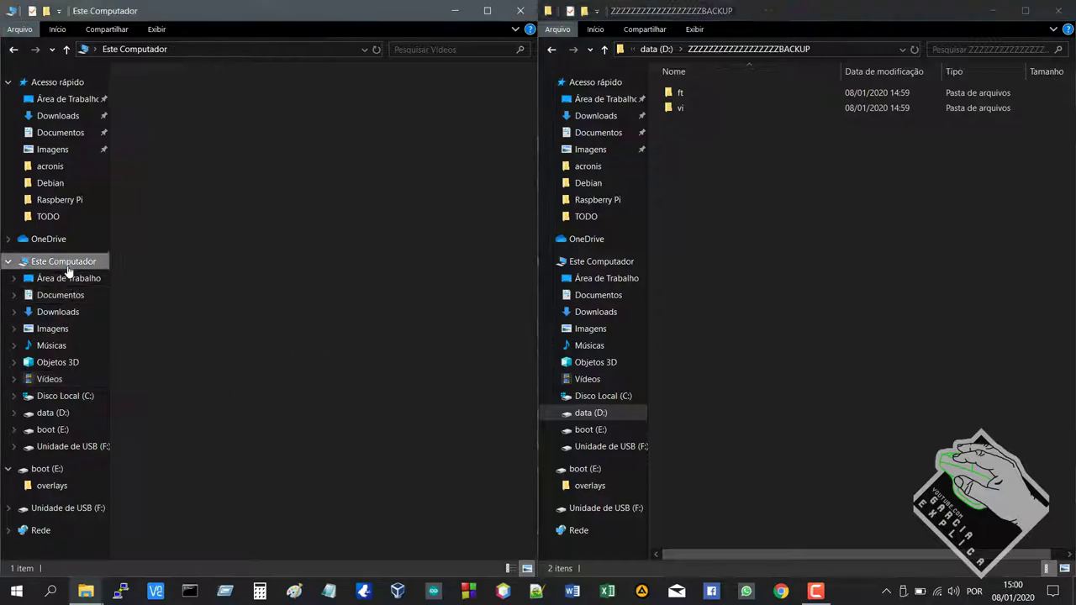
pyautogui.doubleClick(185, 289)
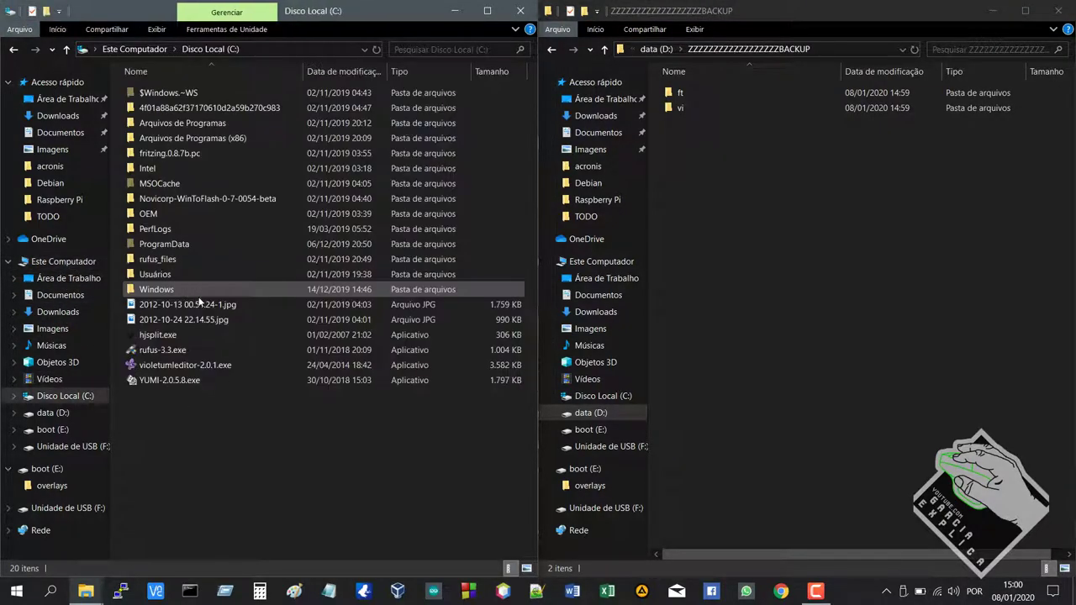
pyautogui.hotkey('alt', 'Left')
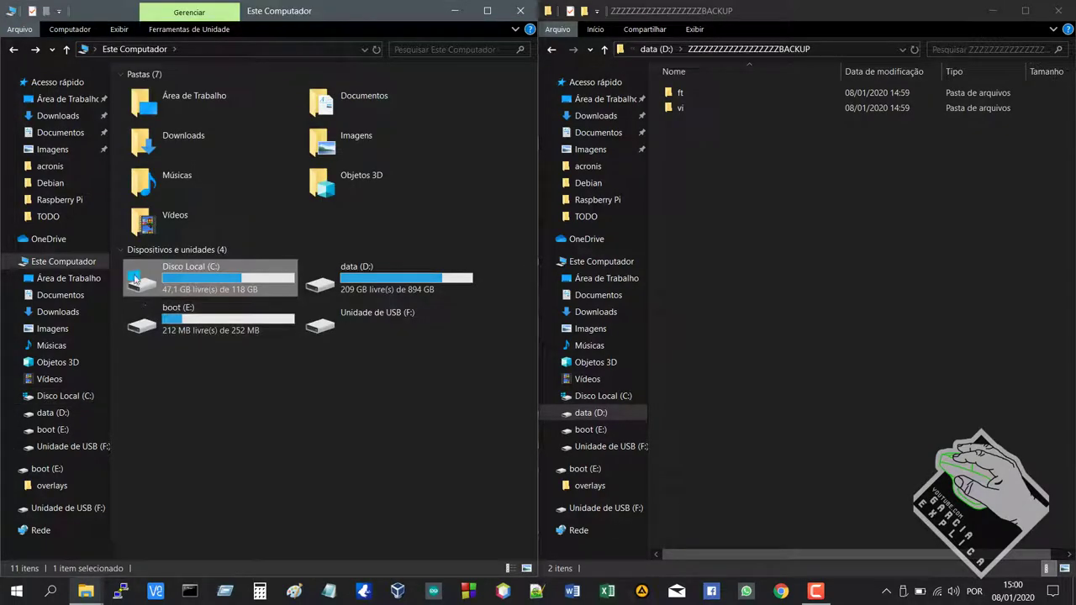
pyautogui.doubleClick(177, 289)
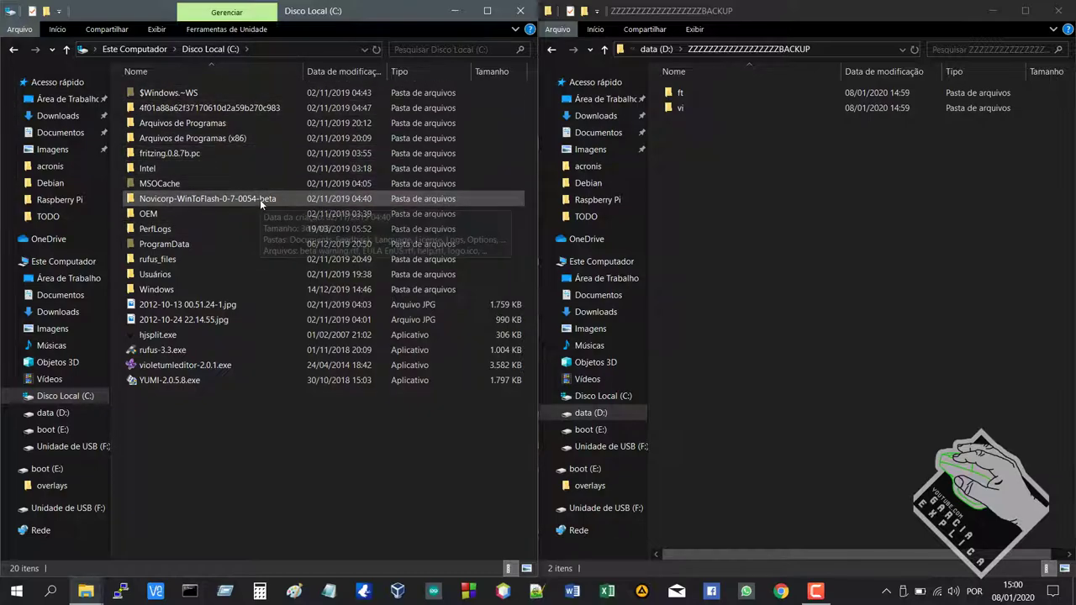
# Select the fritzing.0.8.7b.pc, Novicorp-WinToFlash-0-7-0054-beta and rufus_files folders plus all loose JPG and application files at the C: root
pyautogui.click(239, 108)
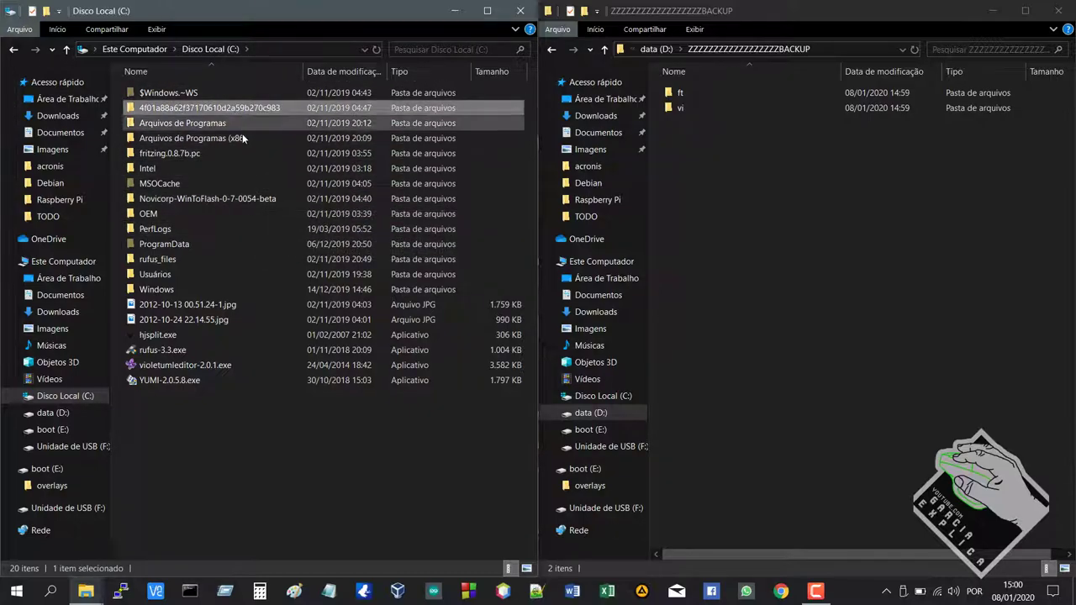
pyautogui.click(270, 197)
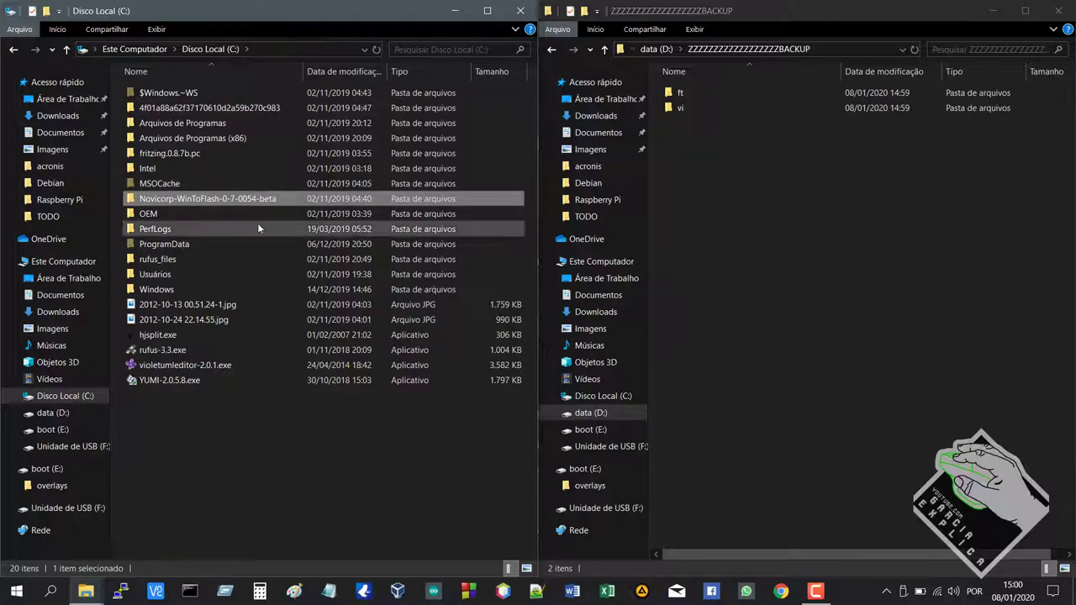
pyautogui.keyDown('ctrl'); pyautogui.click(228, 256); pyautogui.keyUp('ctrl')
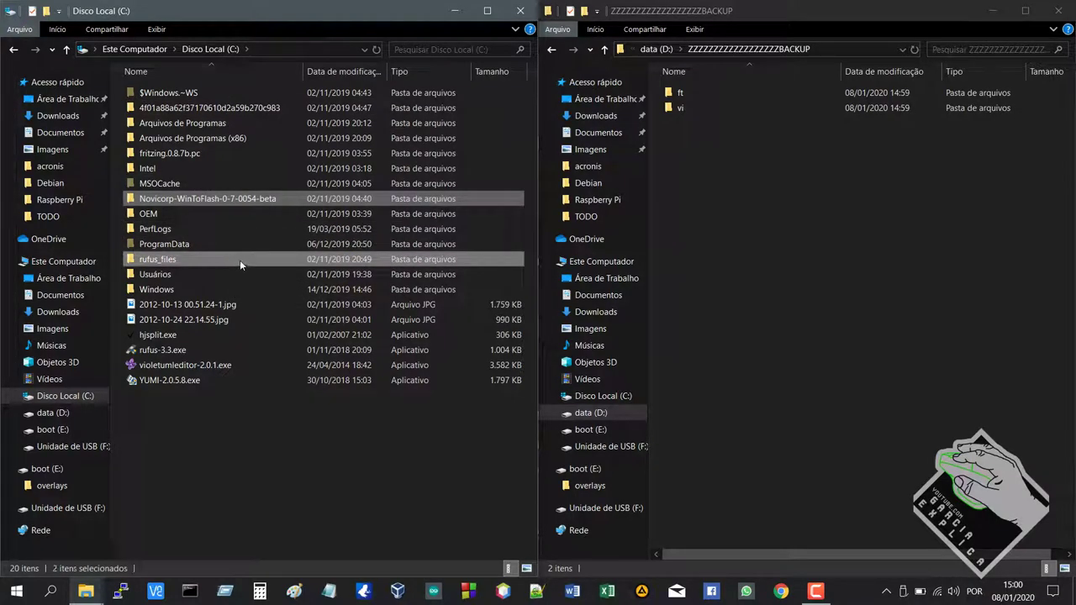
pyautogui.keyDown('ctrl'); pyautogui.click(221, 352); pyautogui.keyUp('ctrl')
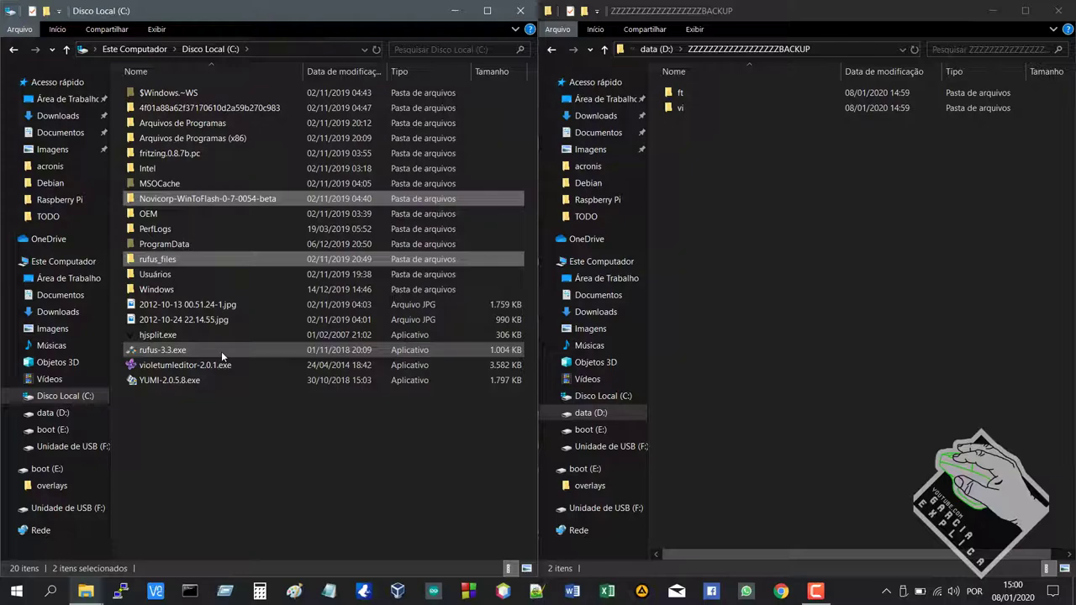
pyautogui.keyDown('ctrl'); pyautogui.keyDown('shift'); pyautogui.click(210, 384); pyautogui.keyUp('shift'); pyautogui.keyUp('ctrl')
pyautogui.keyDown('ctrl'); pyautogui.click(197, 337); pyautogui.keyUp('ctrl')
pyautogui.keyDown('ctrl'); pyautogui.click(195, 319); pyautogui.keyUp('ctrl')
pyautogui.keyDown('ctrl'); pyautogui.click(196, 305); pyautogui.keyUp('ctrl')
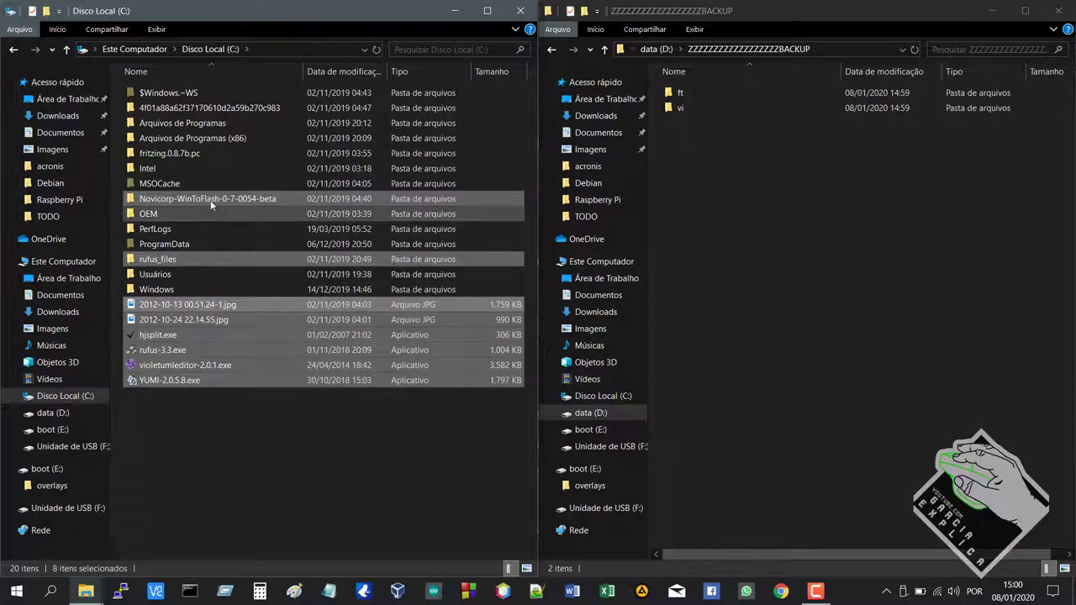
pyautogui.keyDown('ctrl'); pyautogui.click(207, 150); pyautogui.keyUp('ctrl')
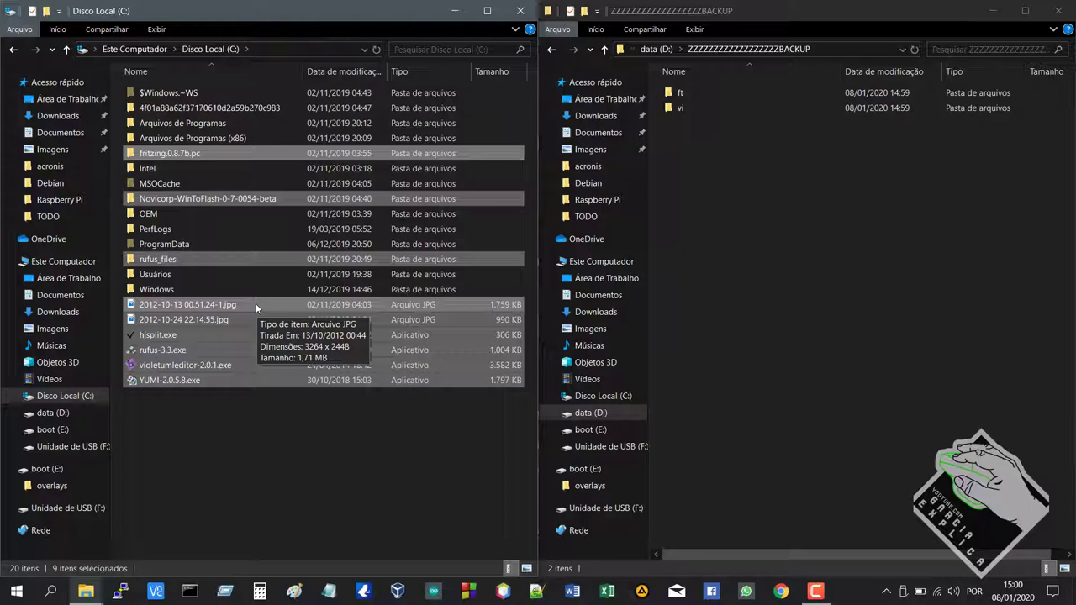
# Look through the contents of the Windows folder on Disco Local (C:) and return to the drive's root
pyautogui.click(210, 364)
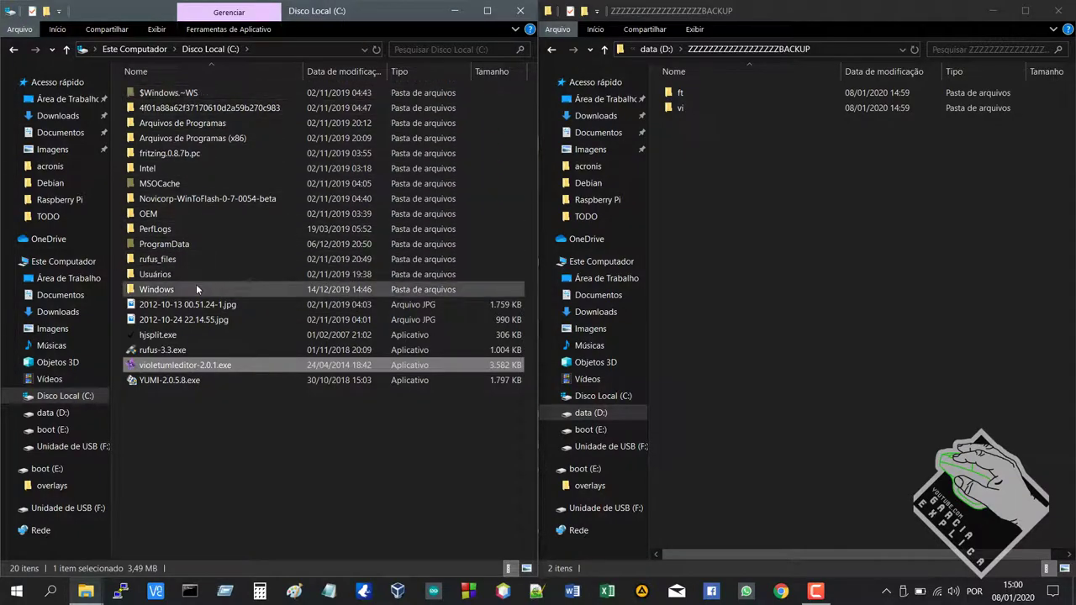
pyautogui.click(196, 289)
pyautogui.doubleClick(196, 290)
pyautogui.scroll(-6, 197, 274)
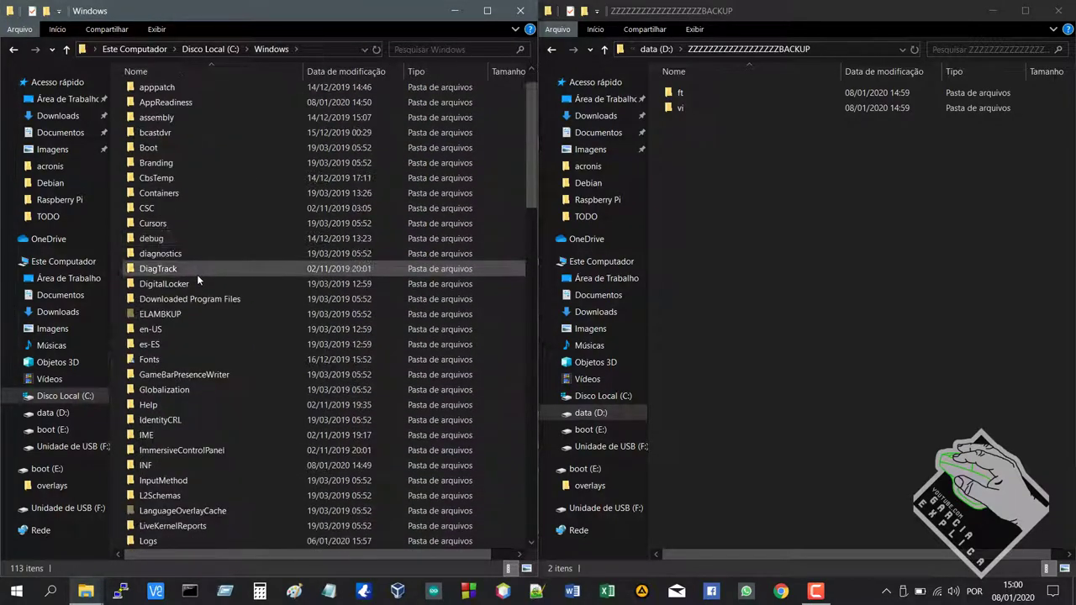
pyautogui.scroll(-15, 197, 274)
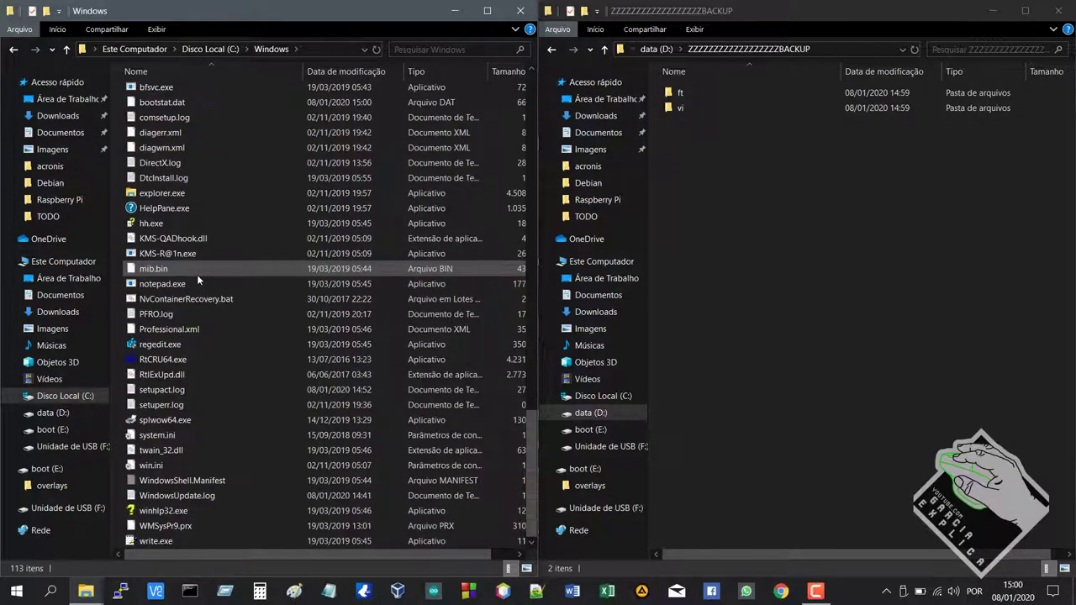
pyautogui.press('BackSpace')
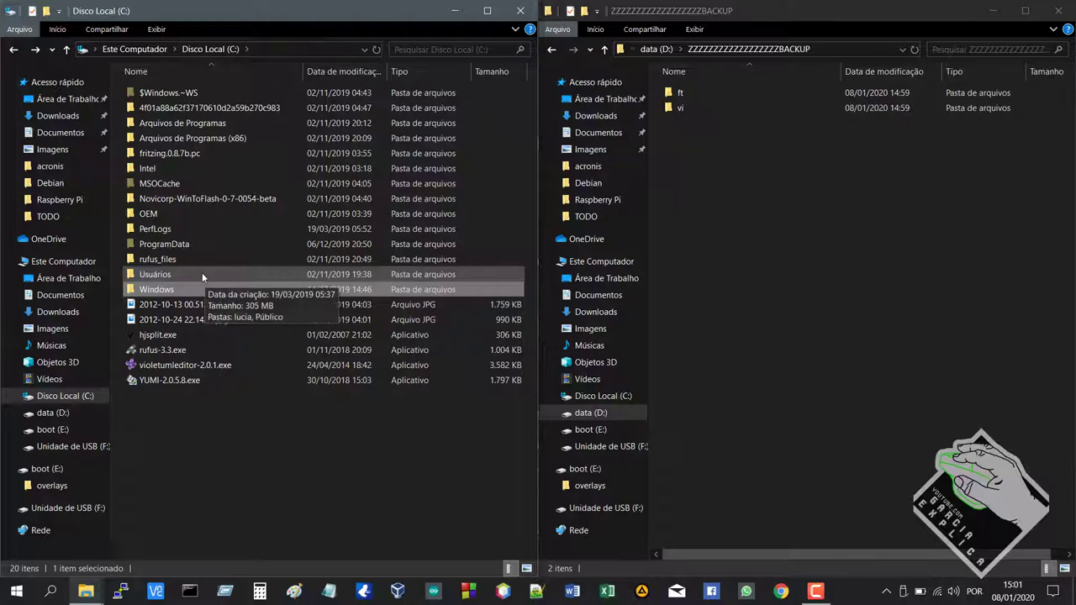
# Examine the program folders inside Arquivos de Programas, pointing out PuTTY and NetBeans-11.2, and return to the C: root
pyautogui.doubleClick(202, 123)
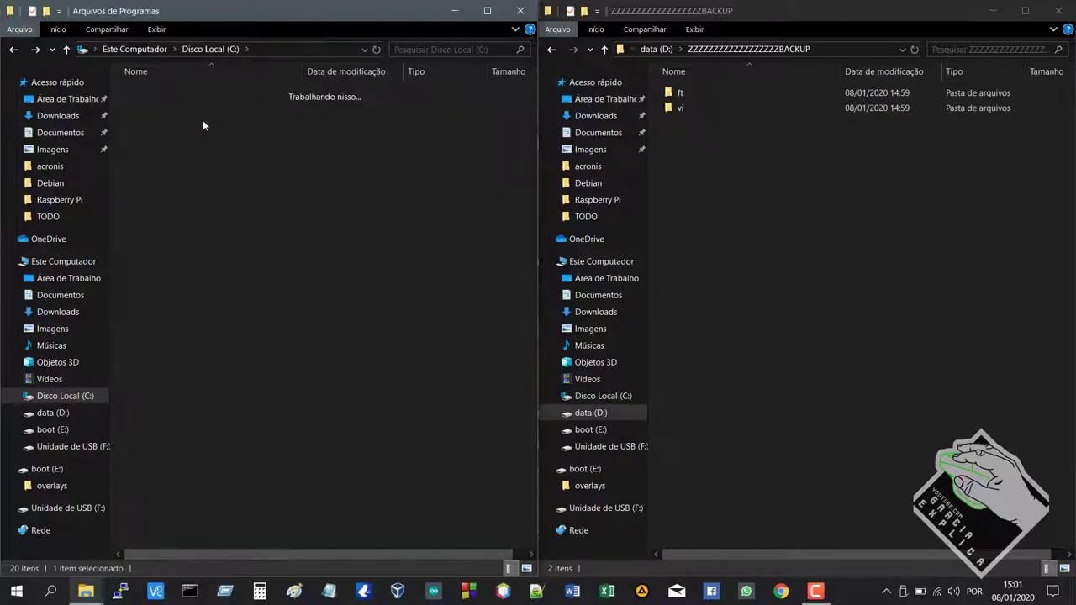
pyautogui.press('BackSpace')
pyautogui.doubleClick(202, 138)
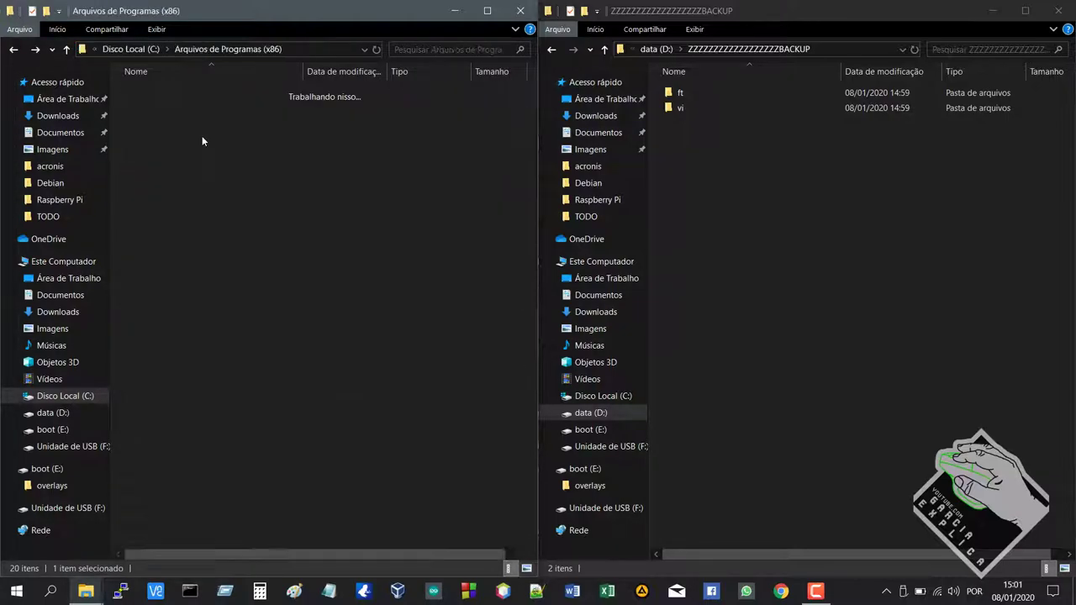
pyautogui.press('BackSpace')
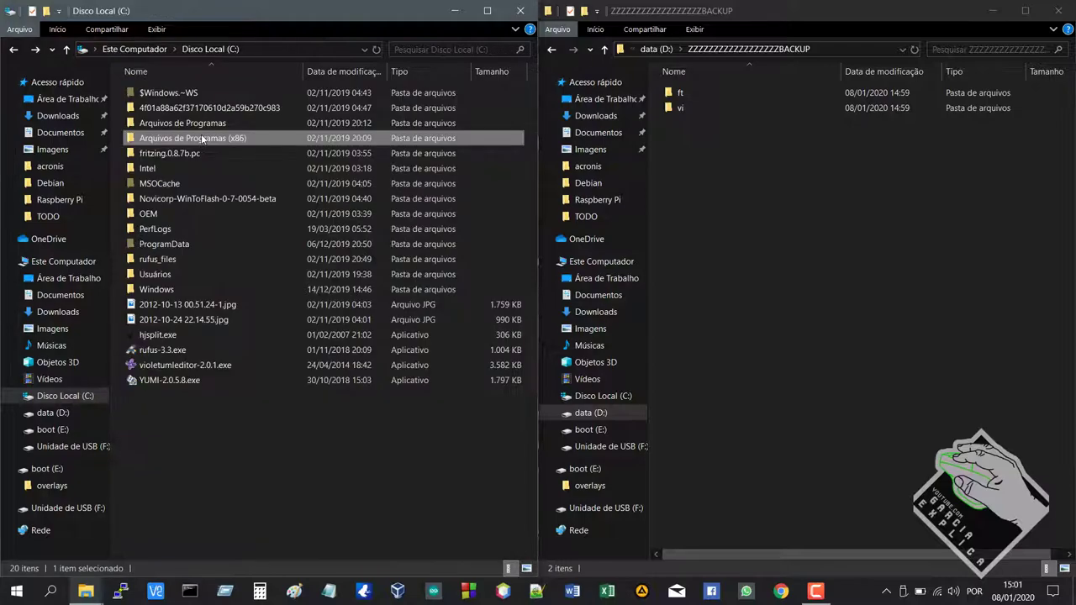
pyautogui.doubleClick(203, 124)
pyautogui.scroll(-3, 208, 131)
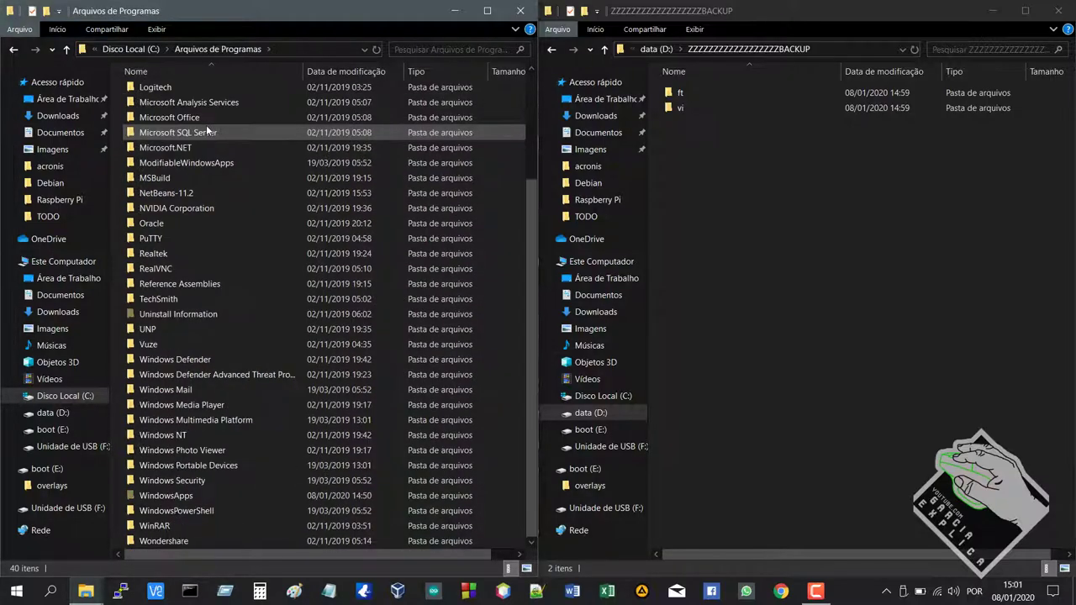
pyautogui.click(183, 239)
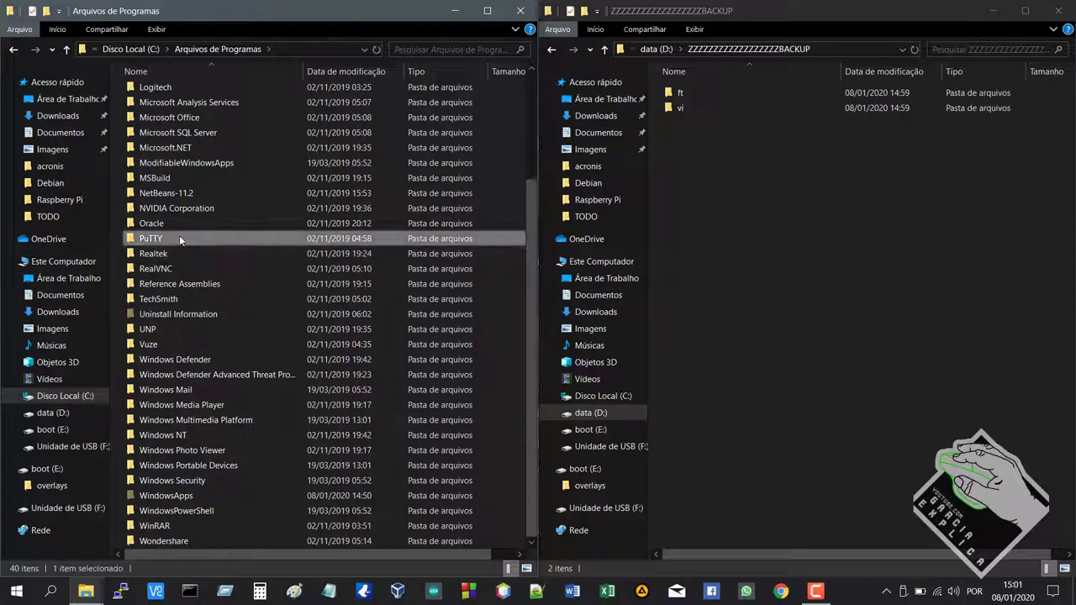
pyautogui.click(172, 195)
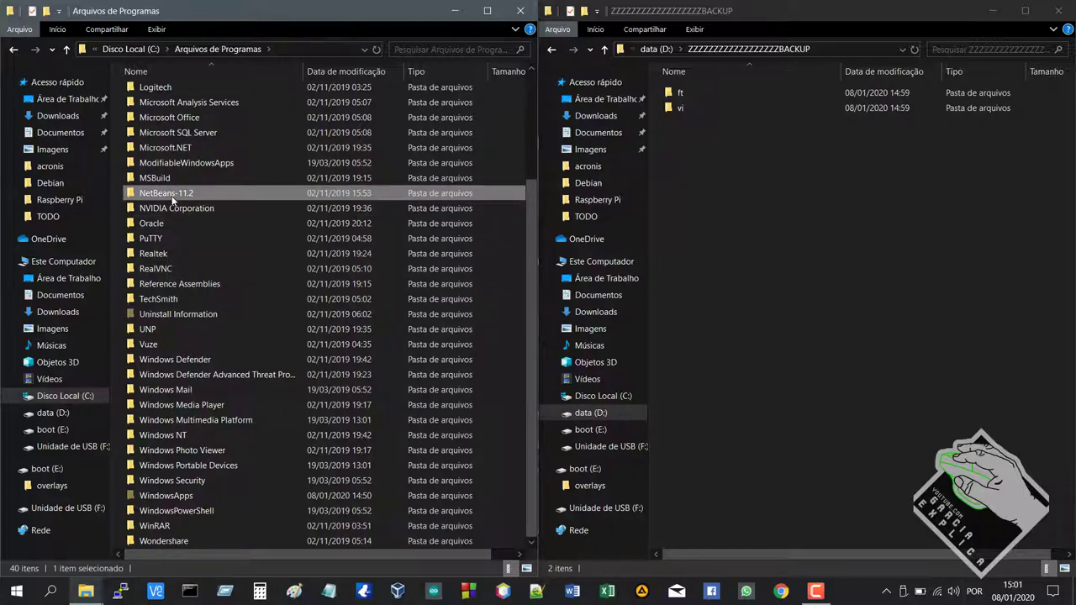
pyautogui.press('BackSpace')
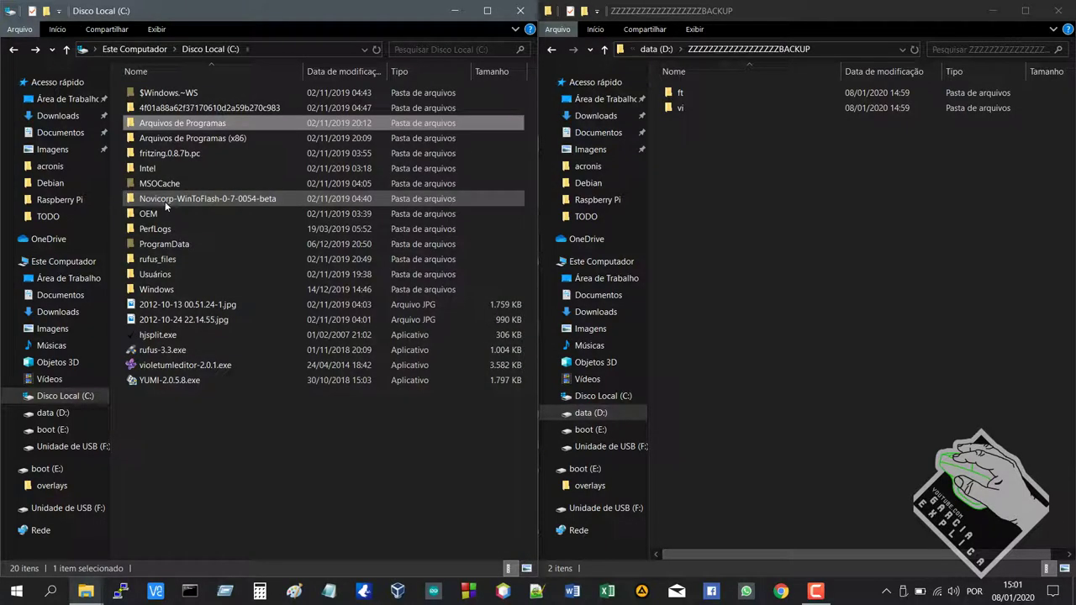
# Examine the program folders inside Arquivos de Programas (x86), pointing out Labcenter Electronics, and return to the C: root
pyautogui.doubleClick(192, 139)
pyautogui.moveTo(239, 216)
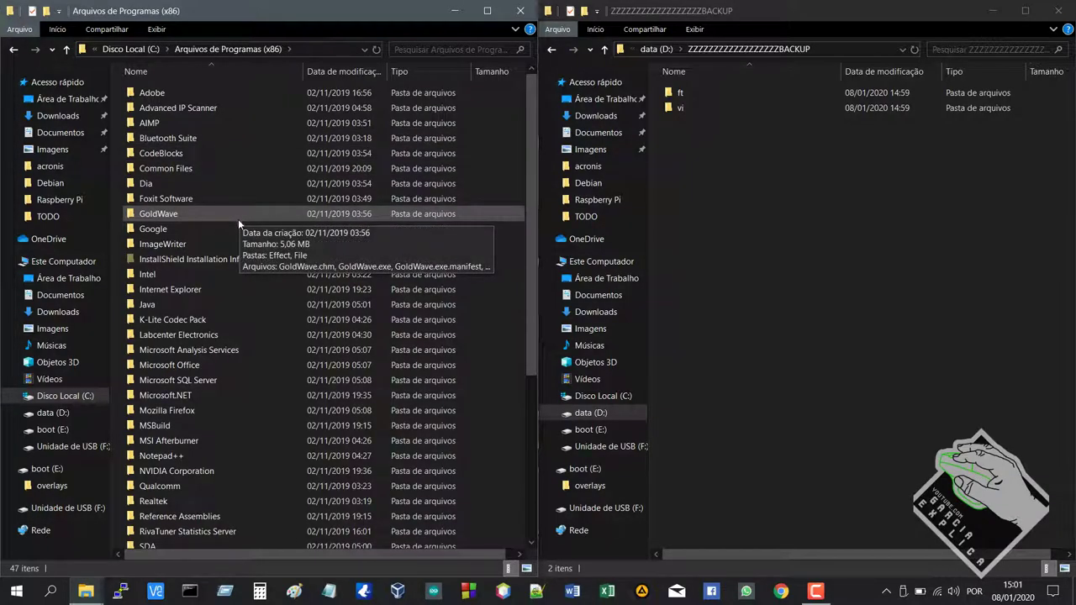
pyautogui.click(216, 335)
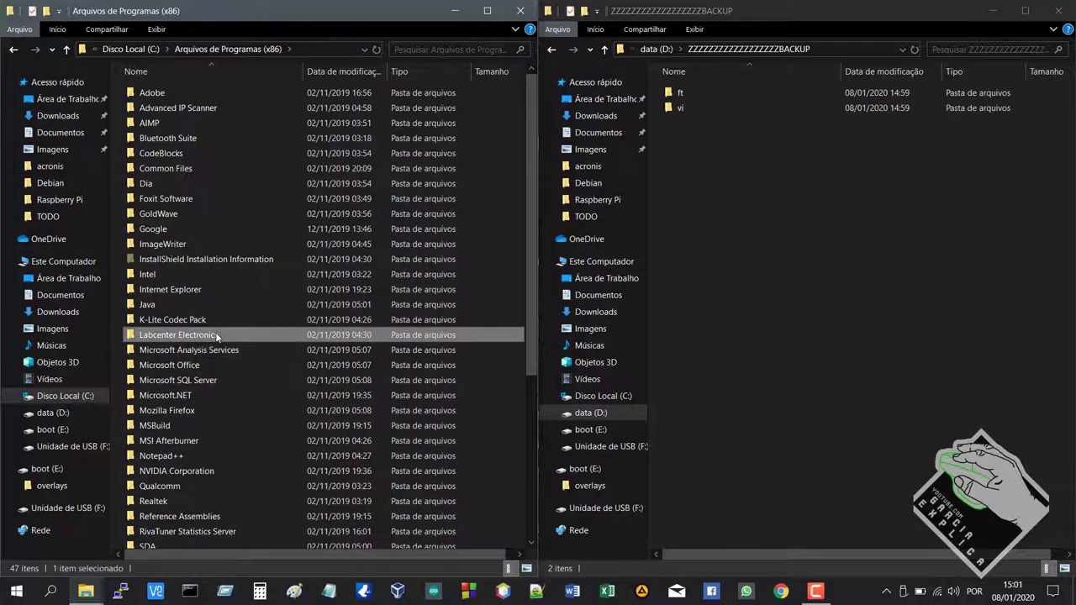
pyautogui.click(719, 247)
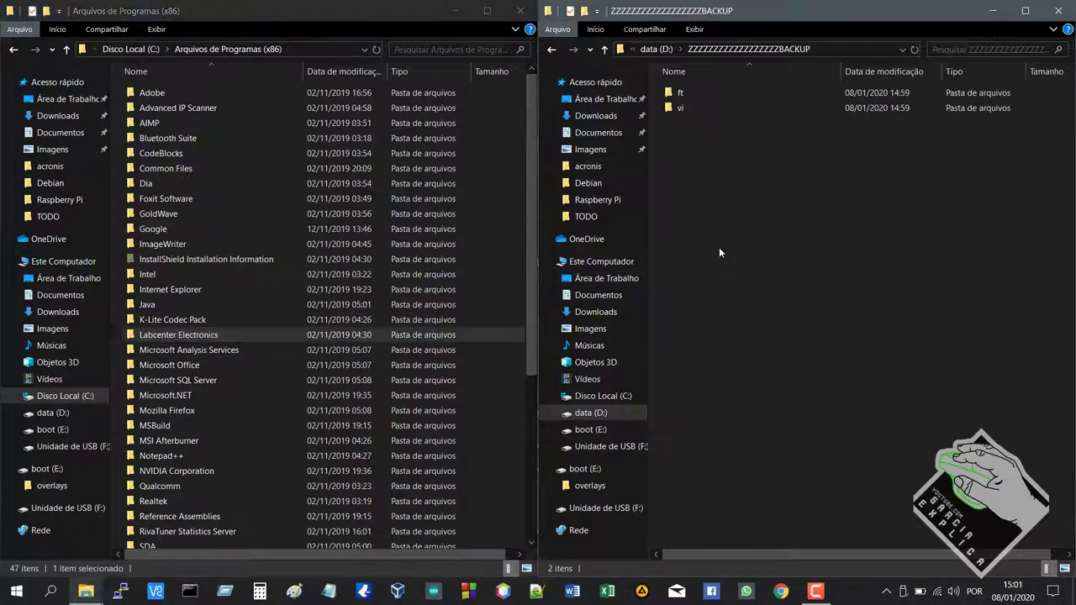
pyautogui.click(276, 273)
pyautogui.hotkey('alt', 'Up')
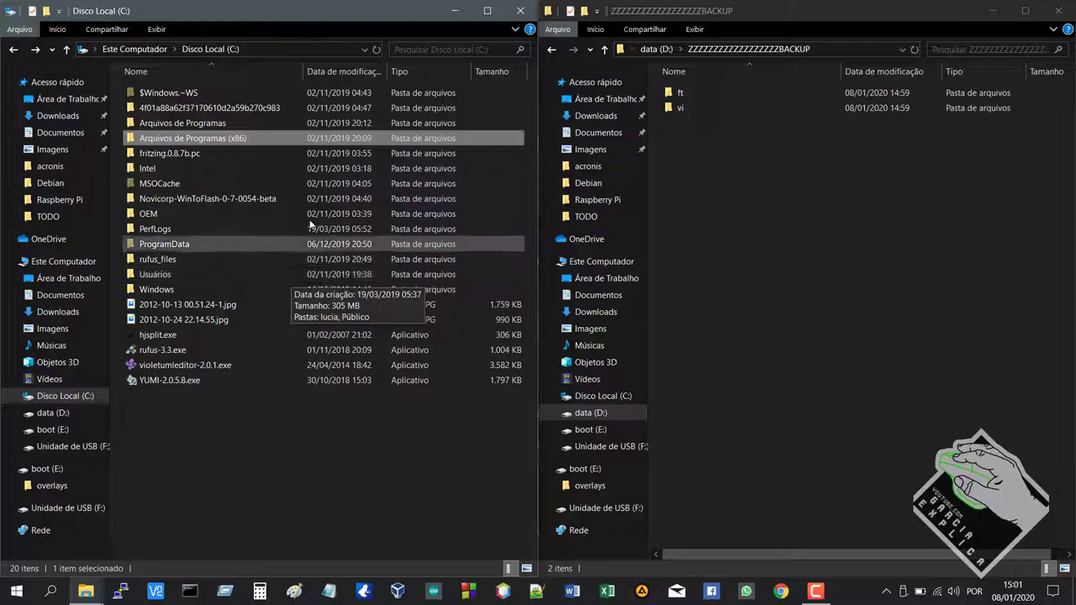
pyautogui.doubleClick(271, 139)
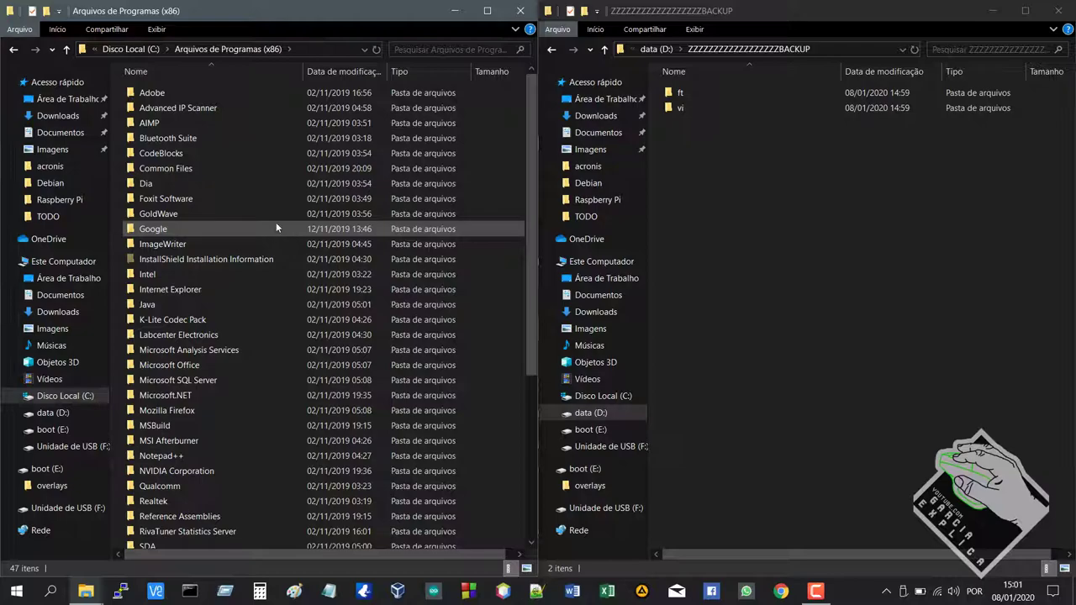
pyautogui.hotkey('alt', 'Left')
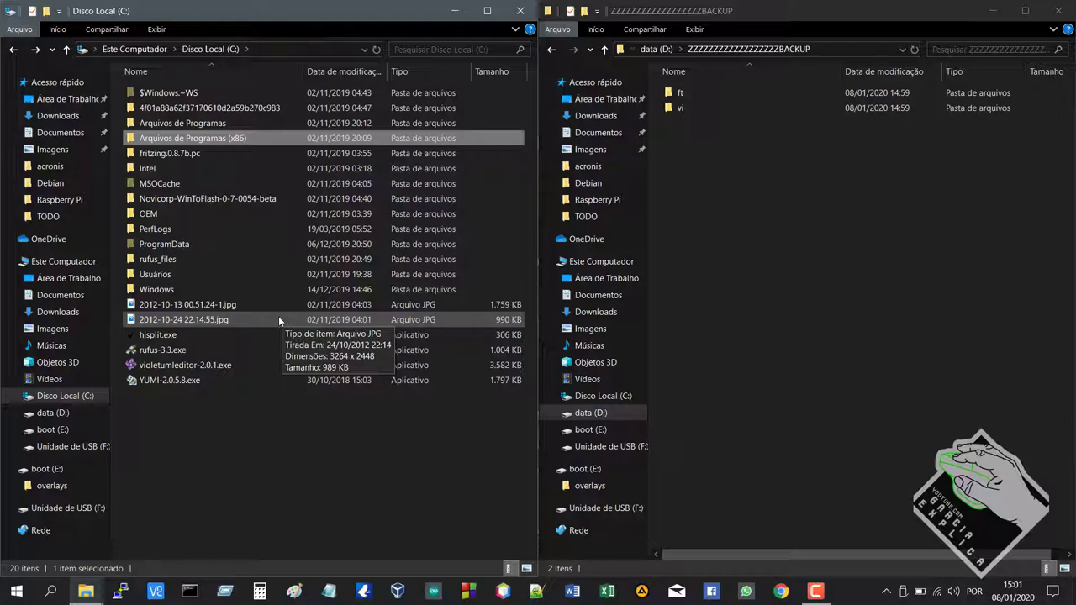
# Open the Usuários folder on Disco Local (C:) and turn off the display of hidden items
pyautogui.click(218, 272)
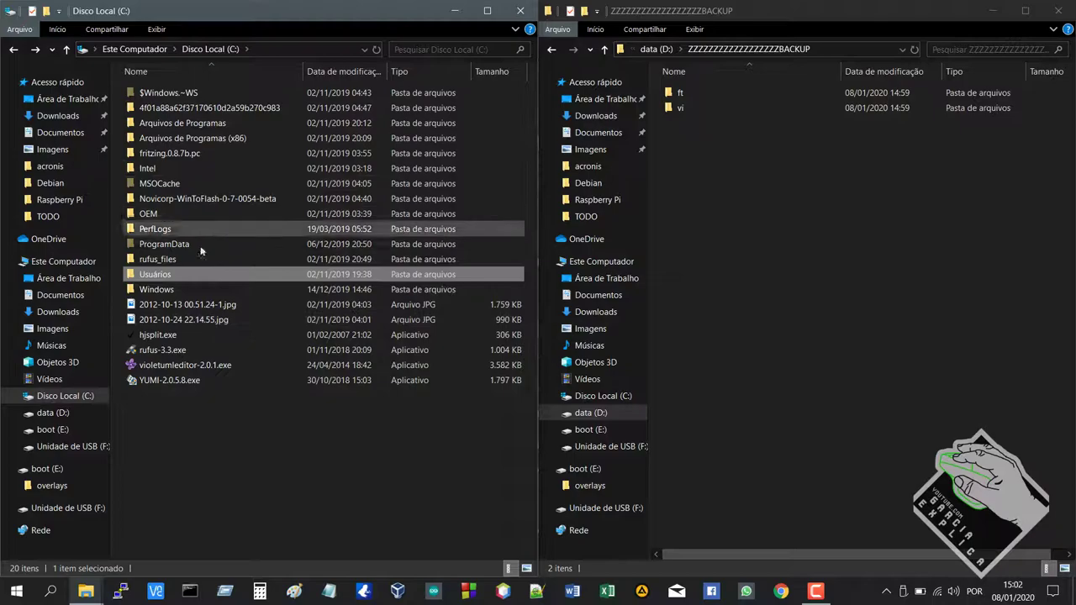
pyautogui.moveTo(191, 308)
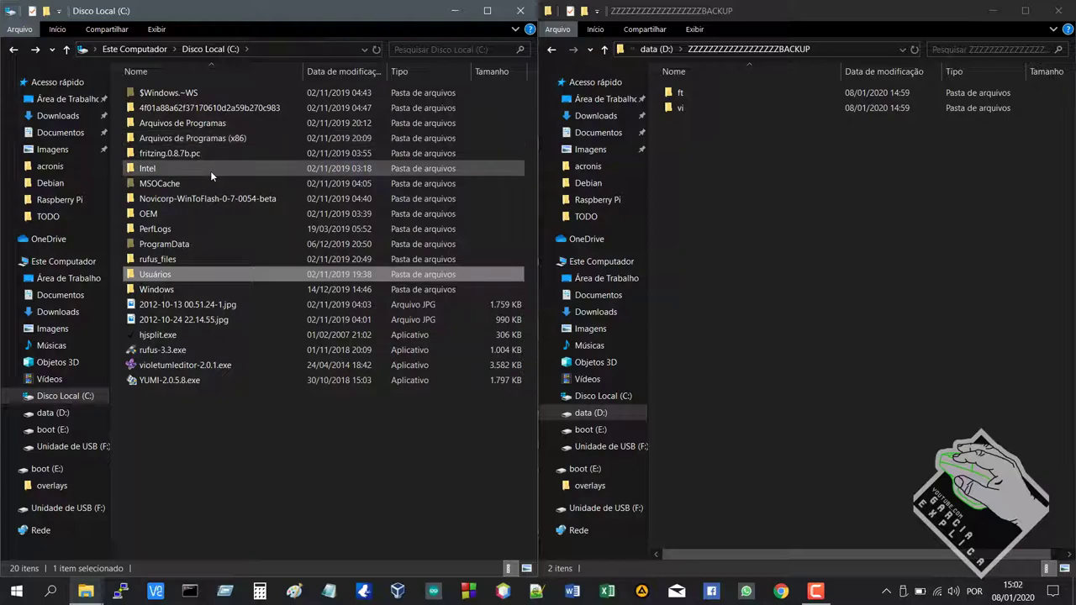
pyautogui.moveTo(218, 280)
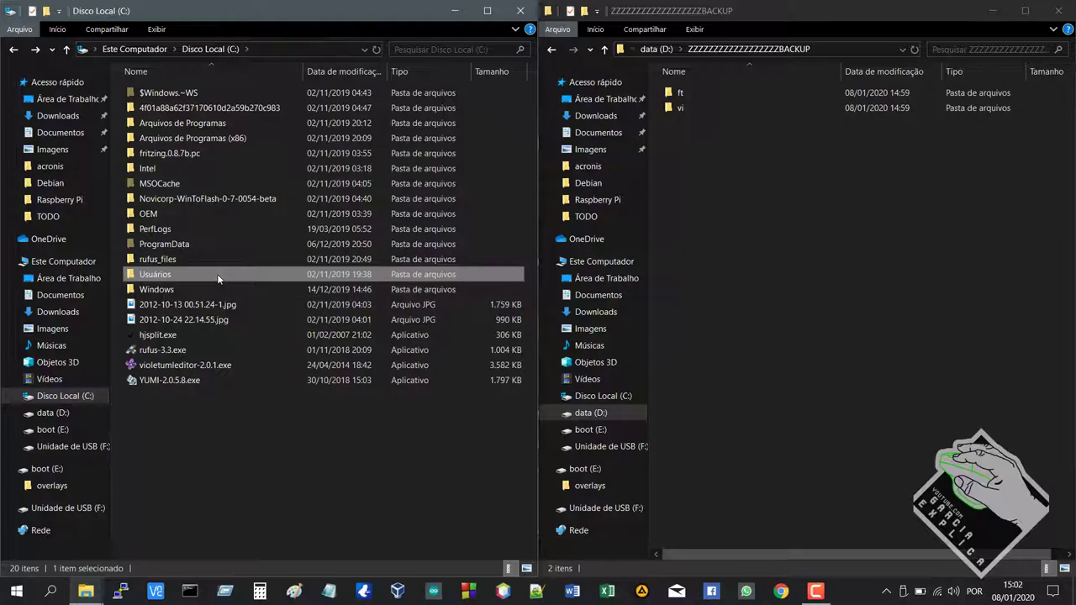
pyautogui.doubleClick(217, 277)
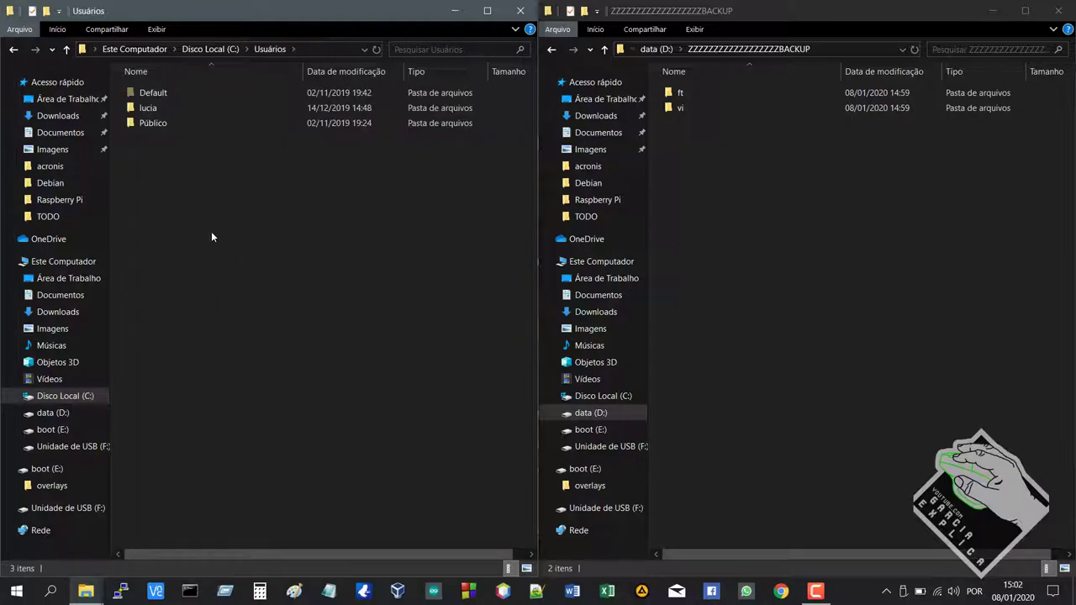
pyautogui.click(164, 97)
pyautogui.click(157, 30)
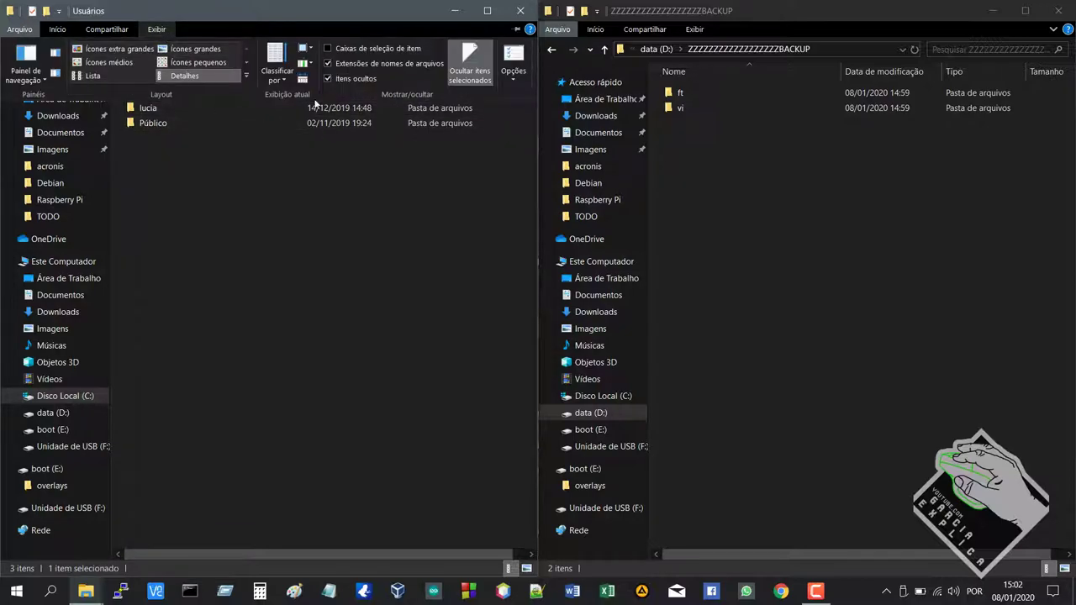
pyautogui.click(328, 78)
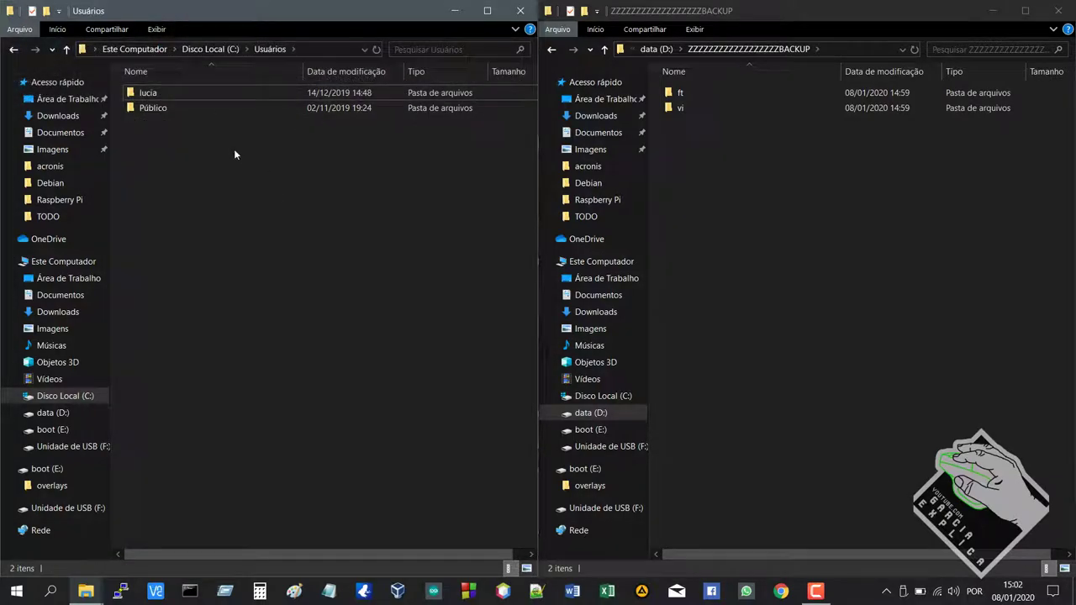
# Look inside the Público folder in Usuários and return to the list of user folders
pyautogui.click(196, 93)
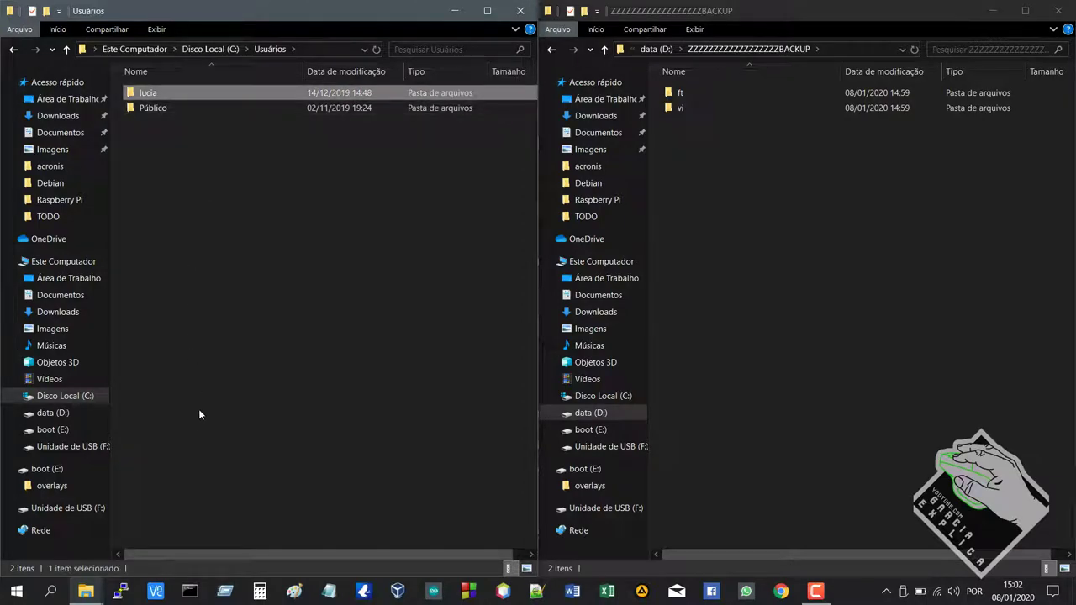
pyautogui.click(165, 140)
pyautogui.click(173, 94)
pyautogui.doubleClick(169, 111)
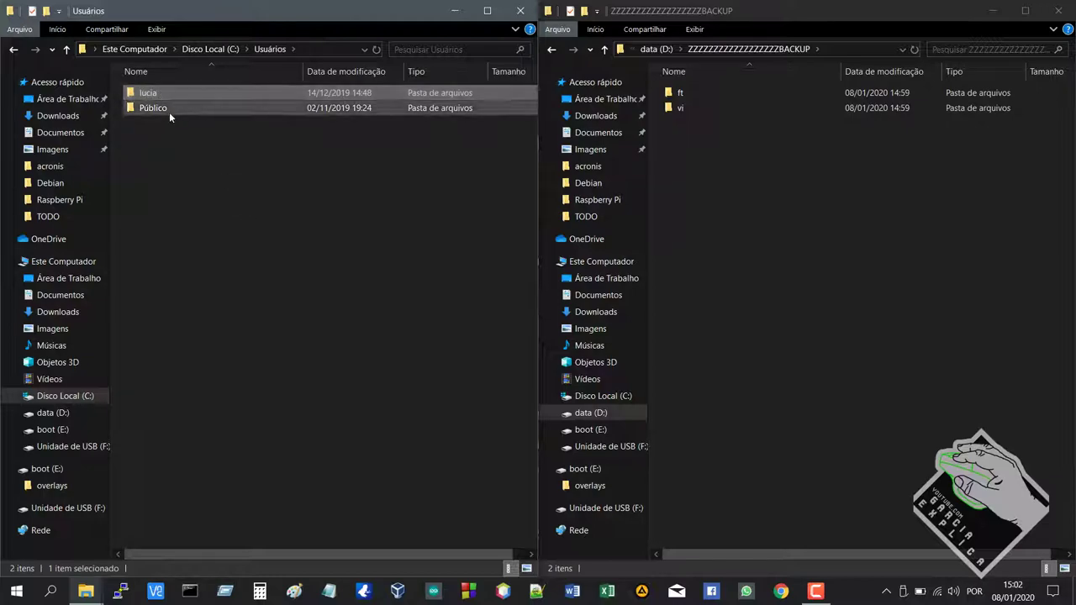
pyautogui.hotkey('alt', 'Left')
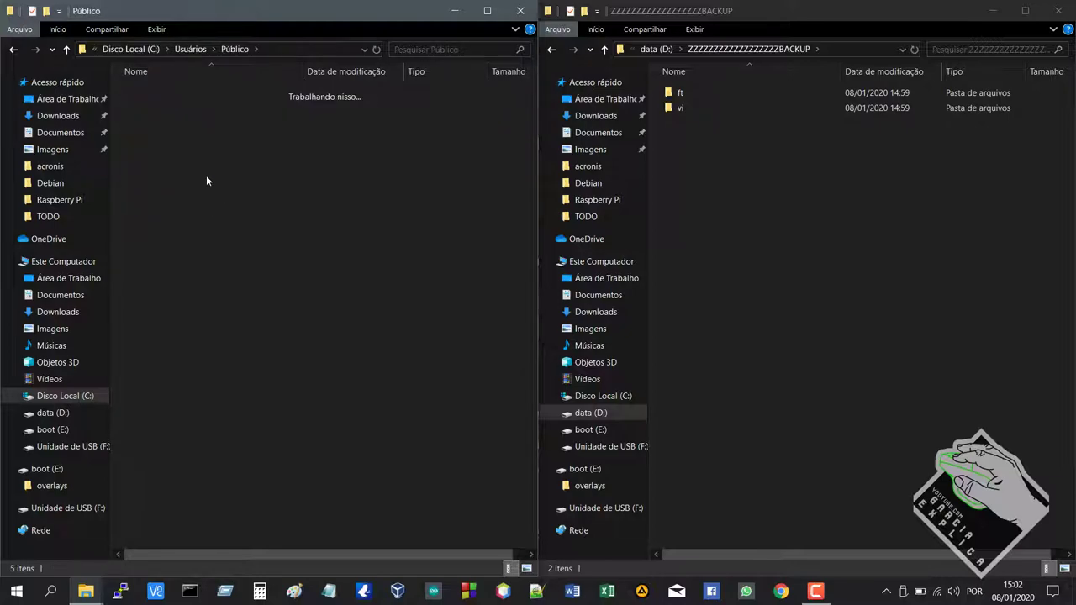
pyautogui.doubleClick(191, 112)
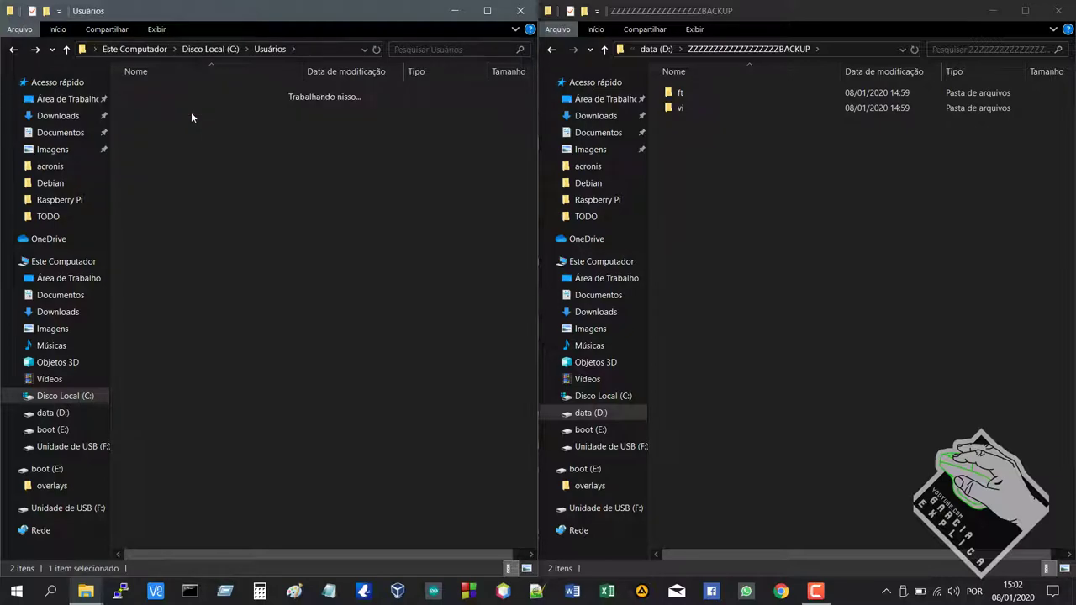
pyautogui.hotkey('alt', 'Left')
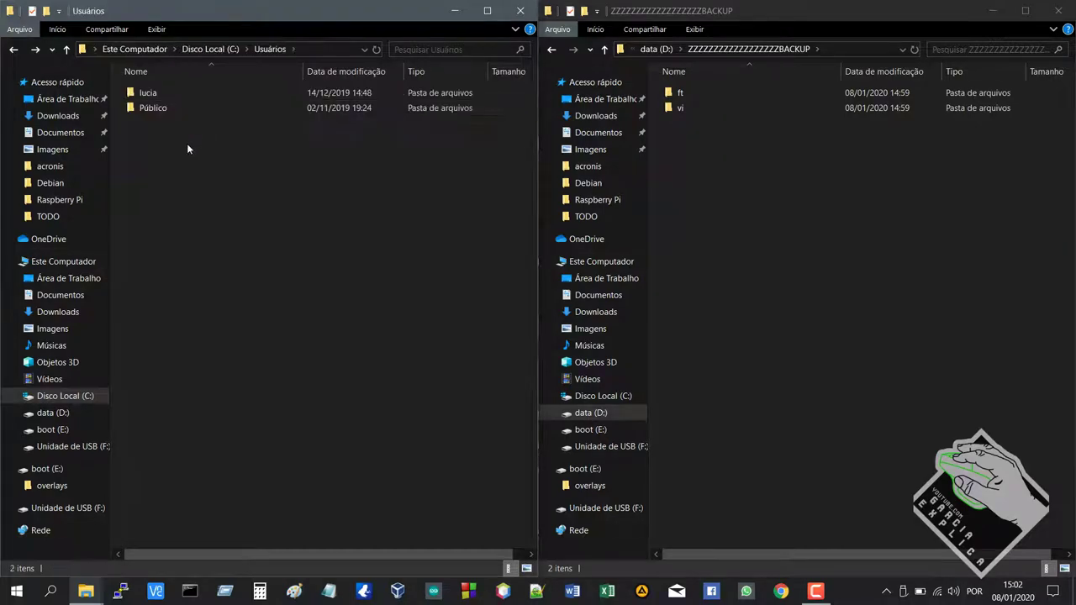
# Point out the personal user folder and Público in Usuários alongside the backup folder on data (D:)
pyautogui.click(178, 96)
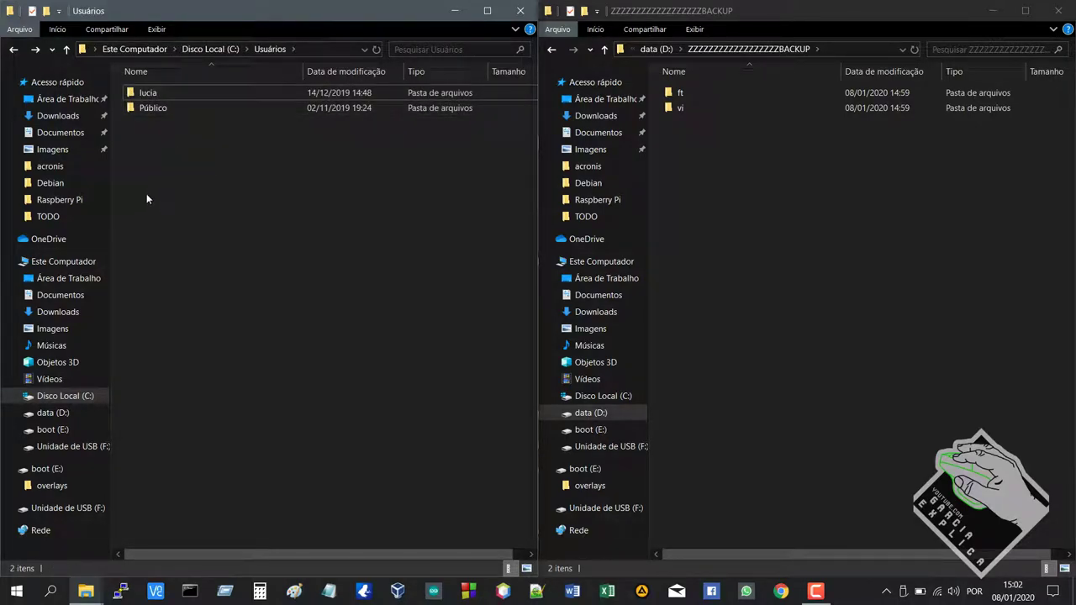
pyautogui.click(150, 95)
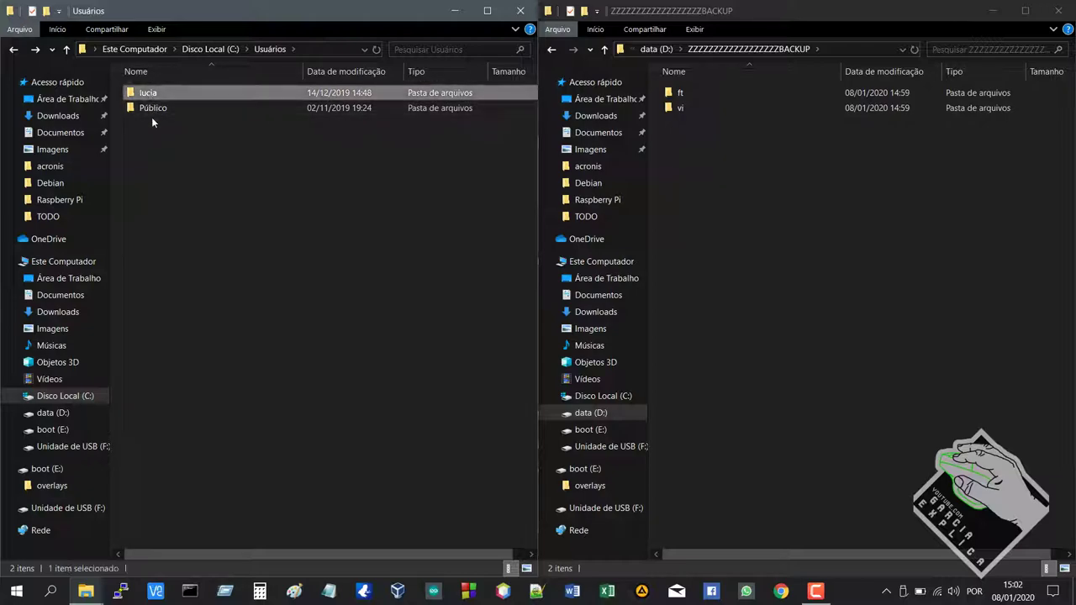
pyautogui.click(161, 239)
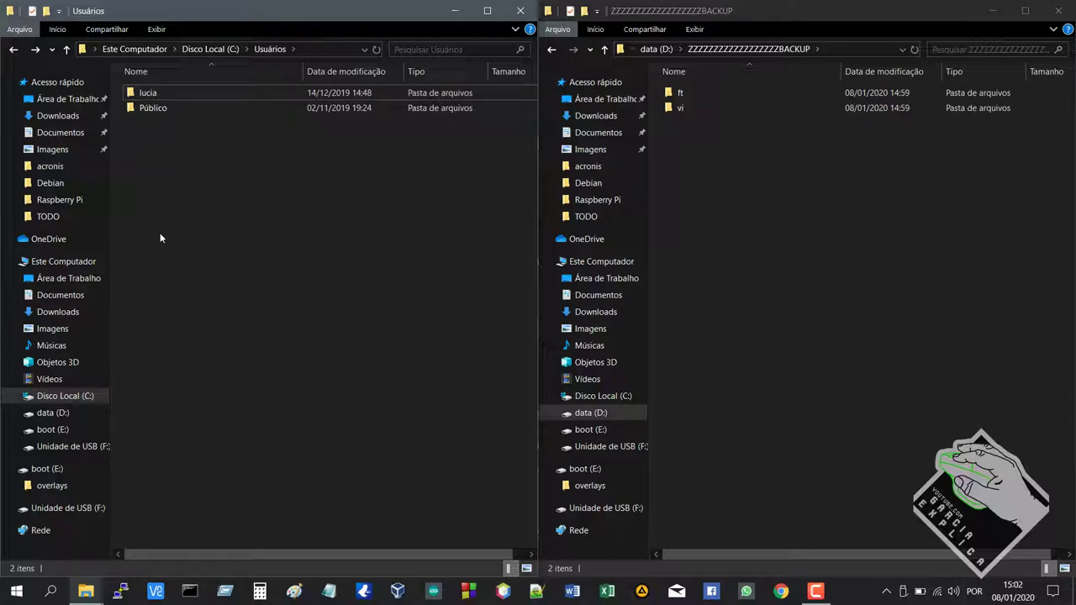
pyautogui.click(185, 92)
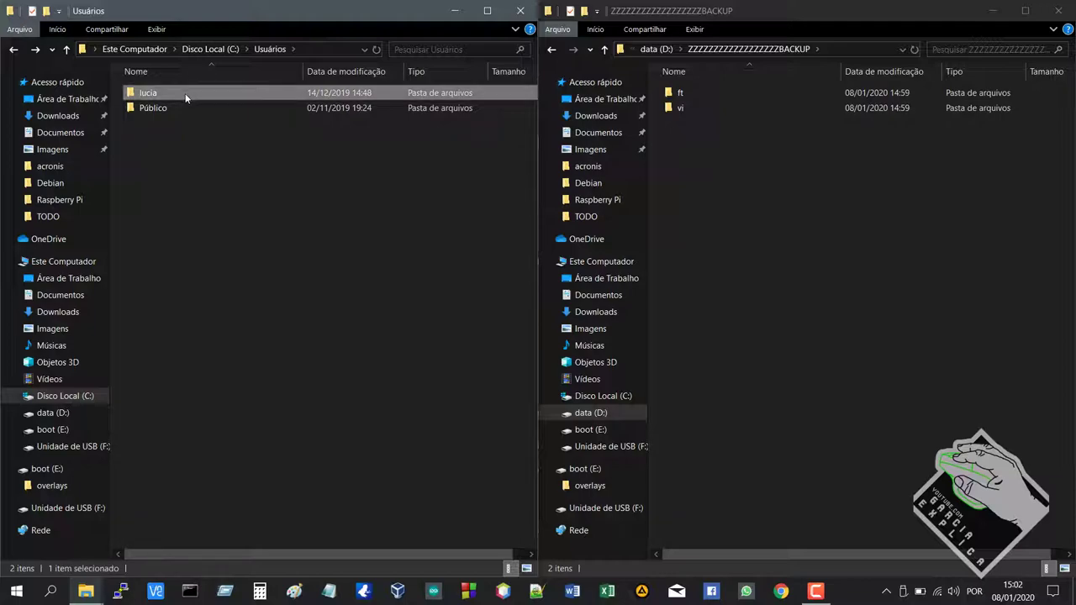
pyautogui.click(269, 48)
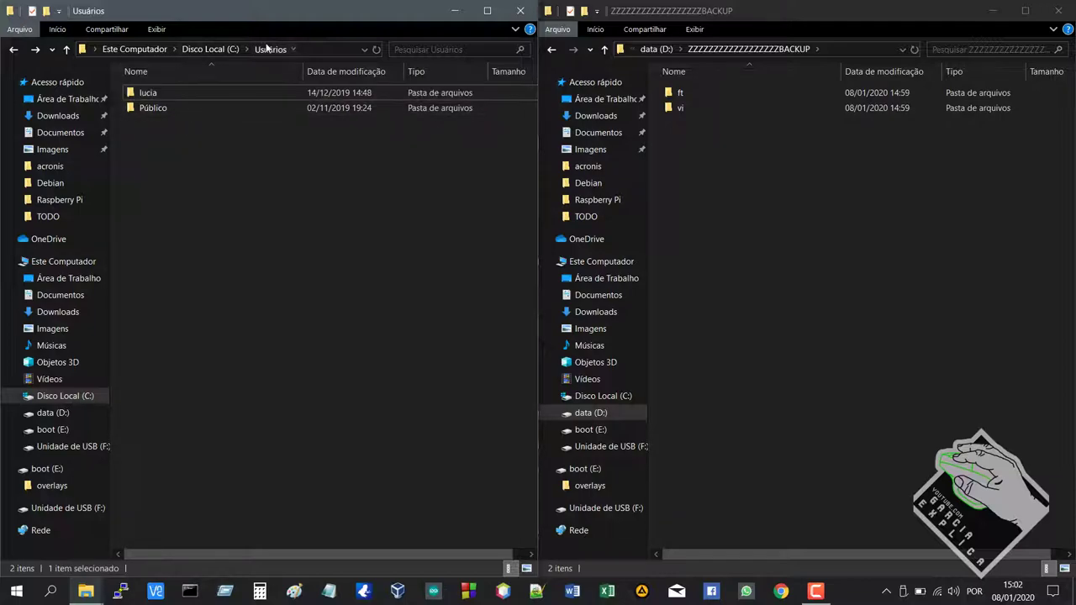
pyautogui.click(171, 108)
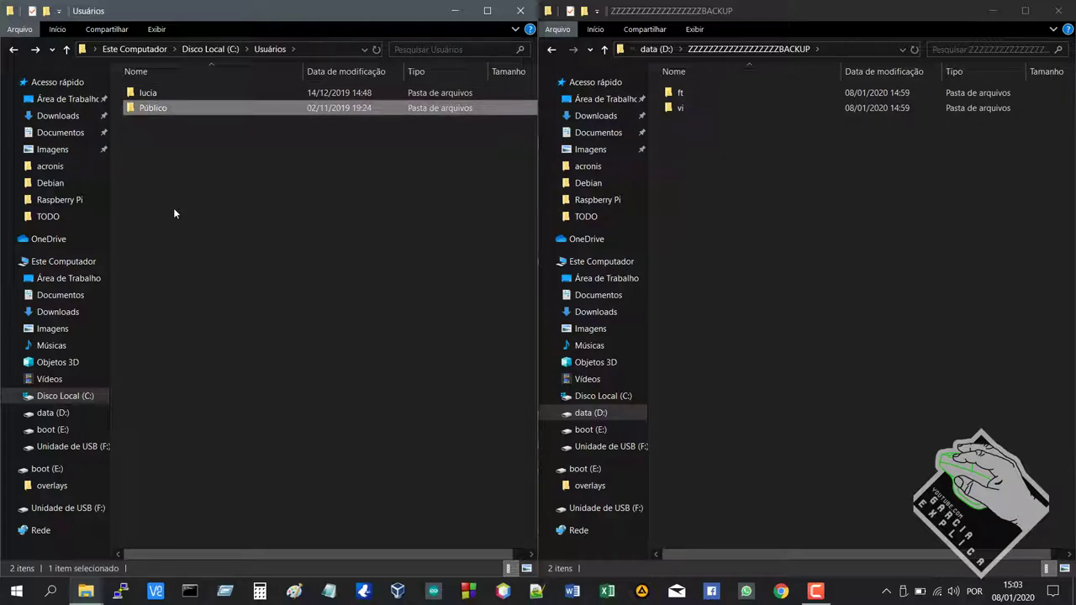
pyautogui.click(173, 207)
pyautogui.click(165, 95)
pyautogui.click(738, 212)
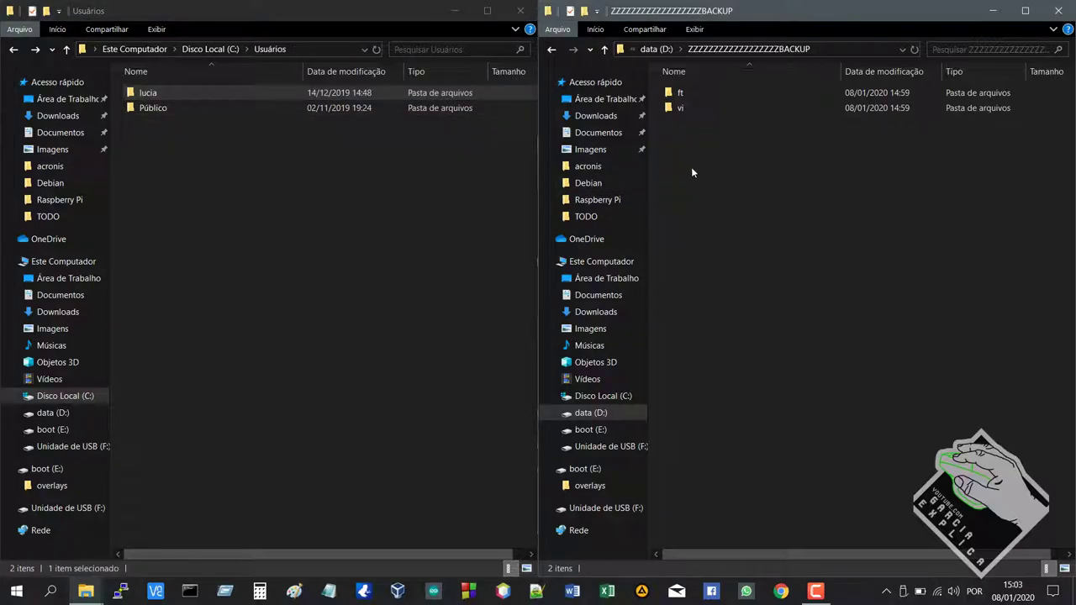
# Permanently delete the ft and vi folders from the backup folder on data (D:)
pyautogui.moveTo(691, 171); pyautogui.dragTo(666, 87)
pyautogui.hotkey('shift', 'Delete')
pyautogui.press('Return')
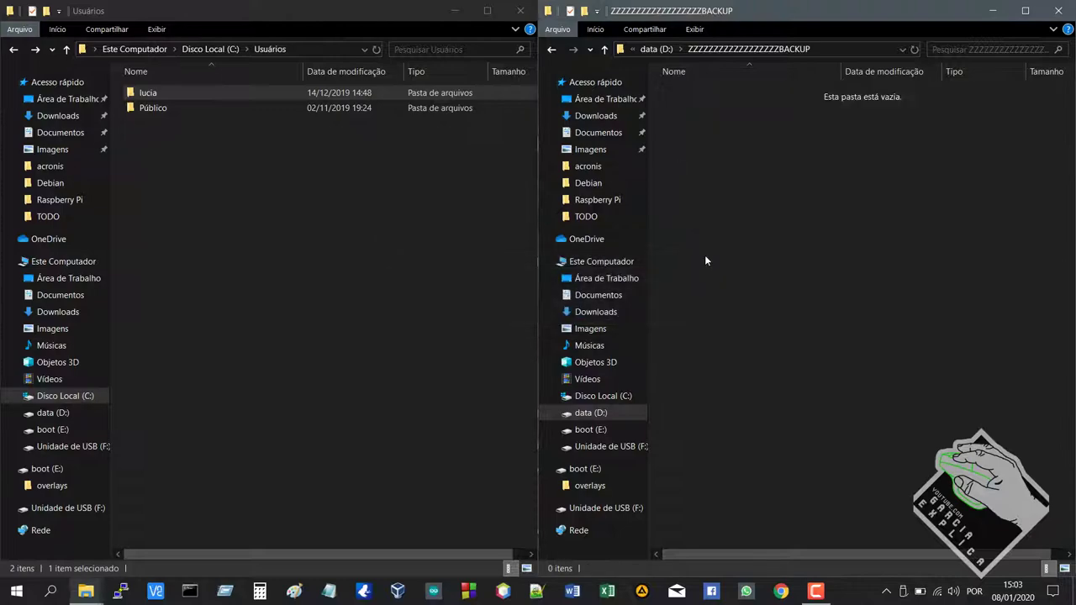
# Open the personal user folder inside Usuários on Disco Local (C:)
pyautogui.click(353, 160)
pyautogui.click(258, 97)
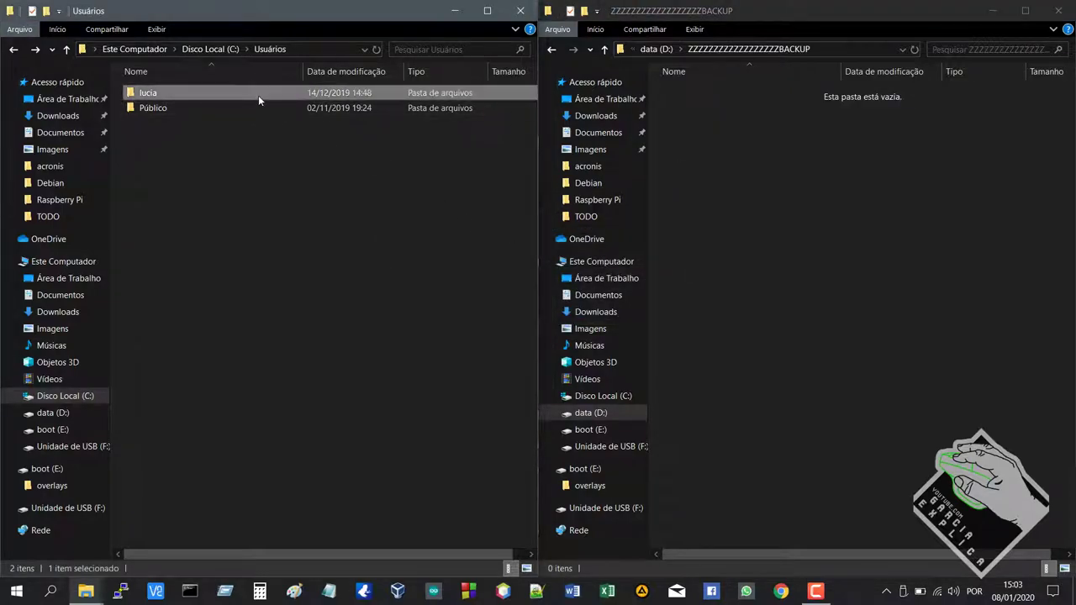
pyautogui.click(828, 183)
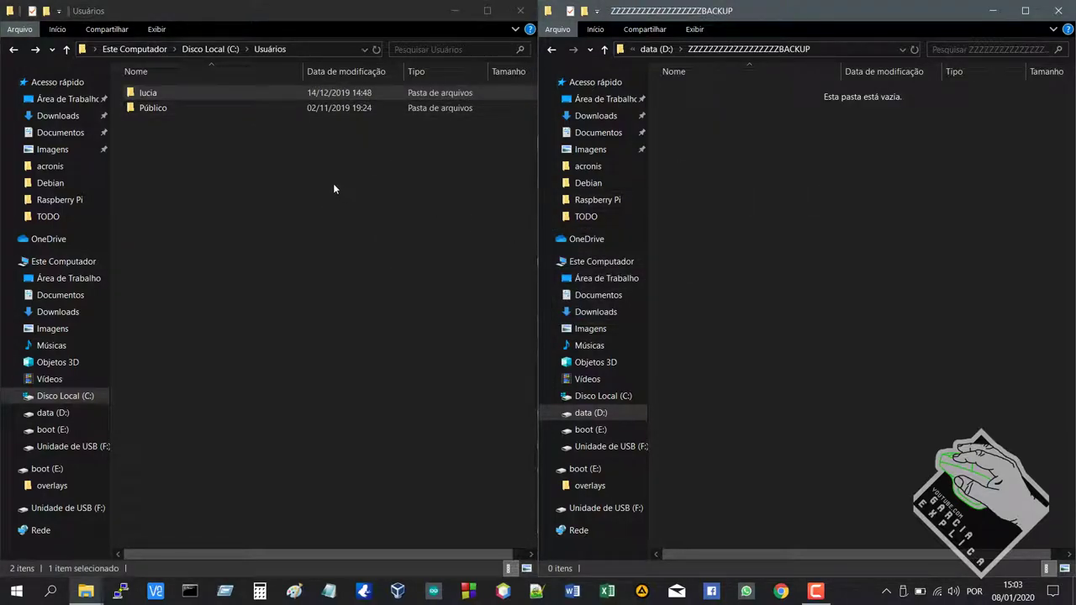
pyautogui.doubleClick(264, 94)
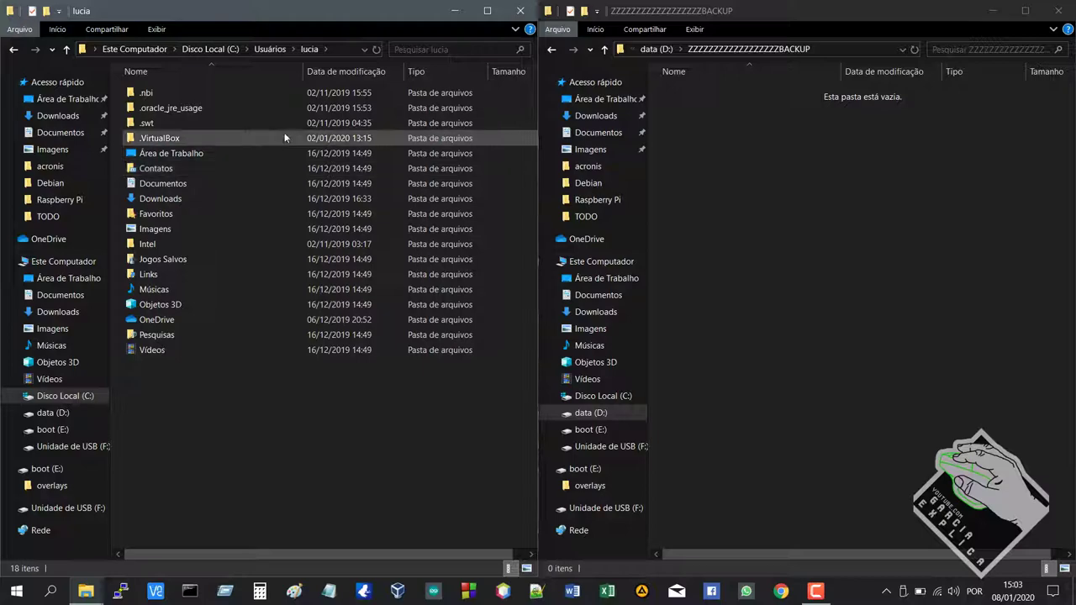
# Show the hidden items in the personal user folder to examine them and hide them again
pyautogui.click(162, 29)
pyautogui.click(327, 79)
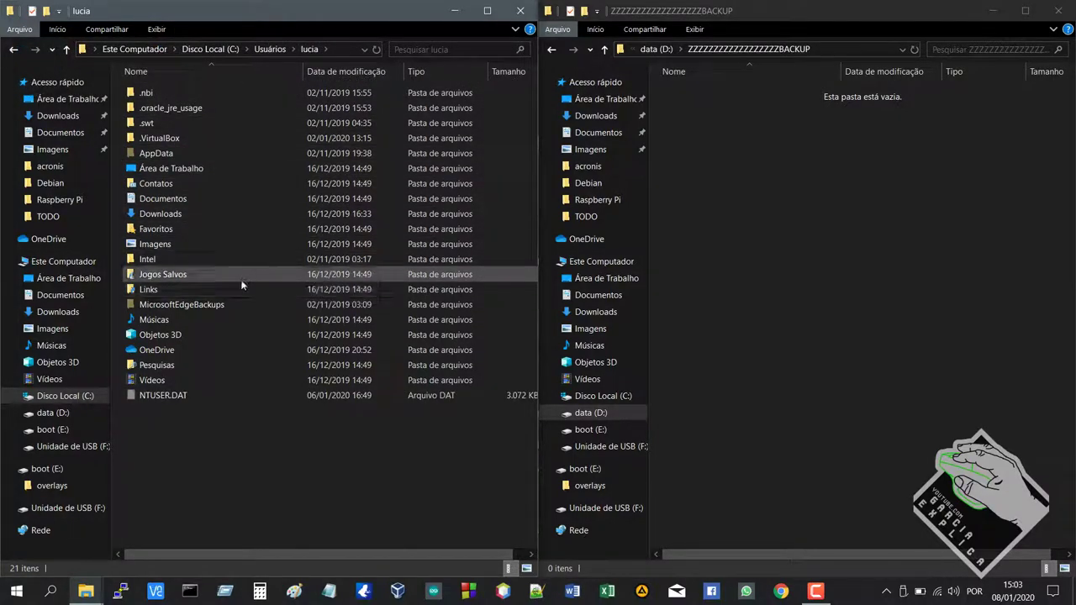
pyautogui.click(156, 29)
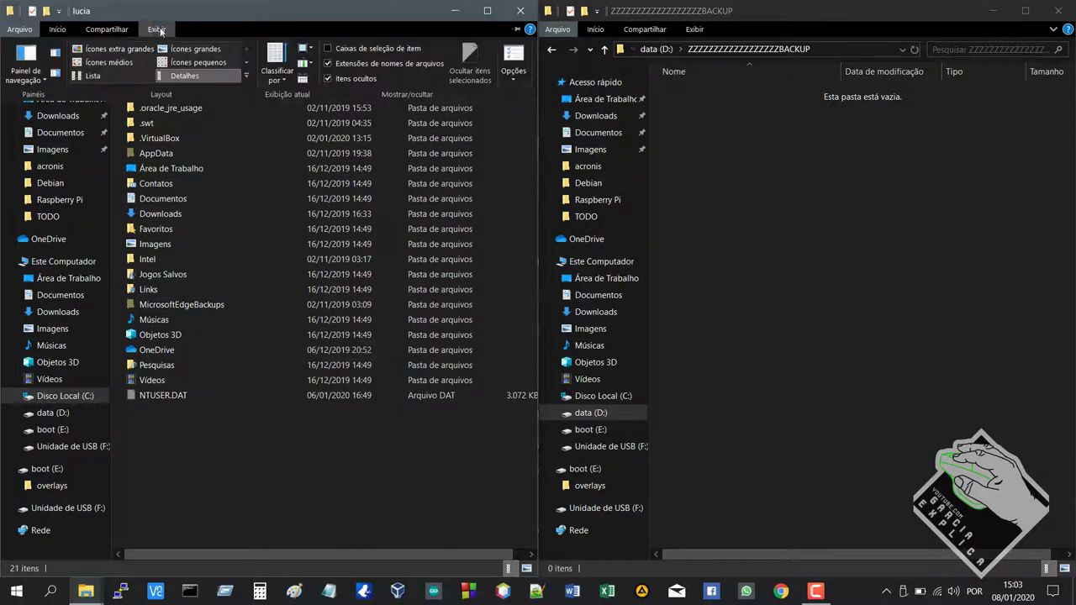
pyautogui.click(339, 77)
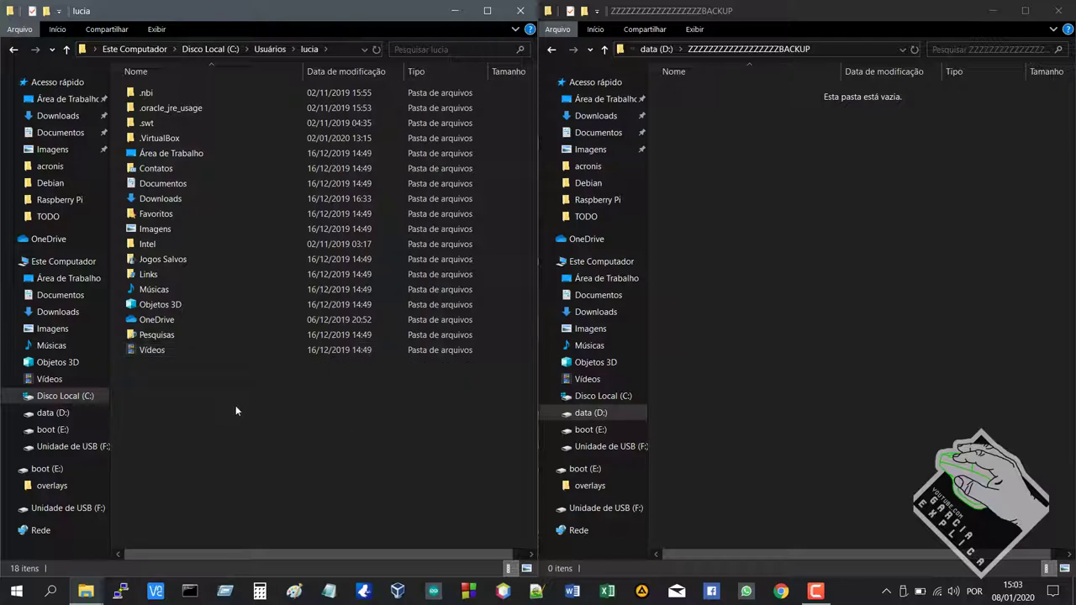
# Select the Área de Trabalho, Documentos, Downloads, Imagens, Músicas, Objetos 3D and Vídeos folders in the personal user folder
pyautogui.click(193, 92)
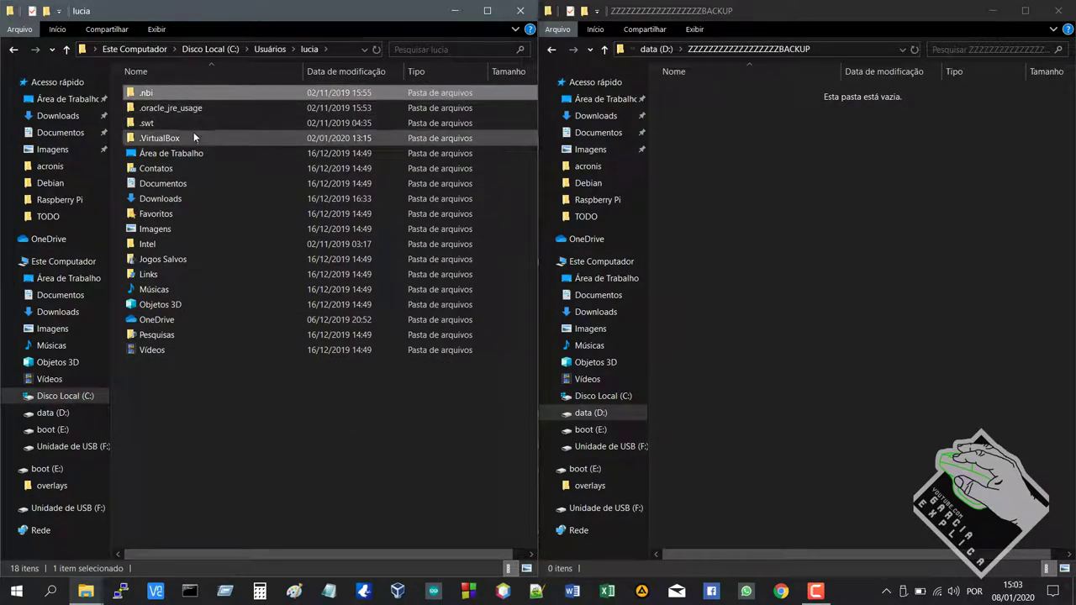
pyautogui.click(214, 148)
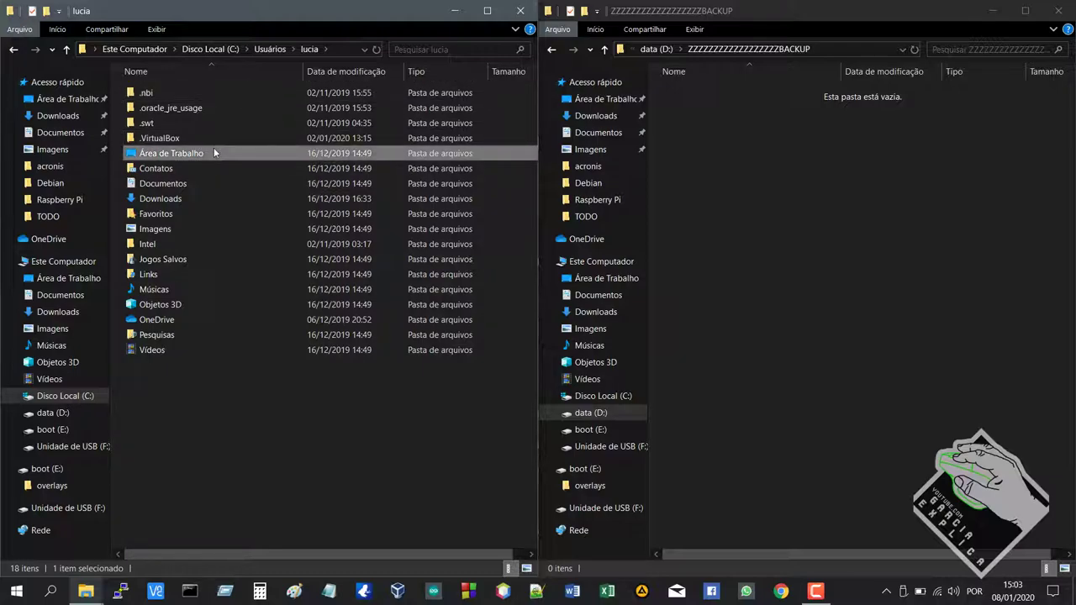
pyautogui.keyDown('ctrl'); pyautogui.click(203, 183); pyautogui.keyUp('ctrl')
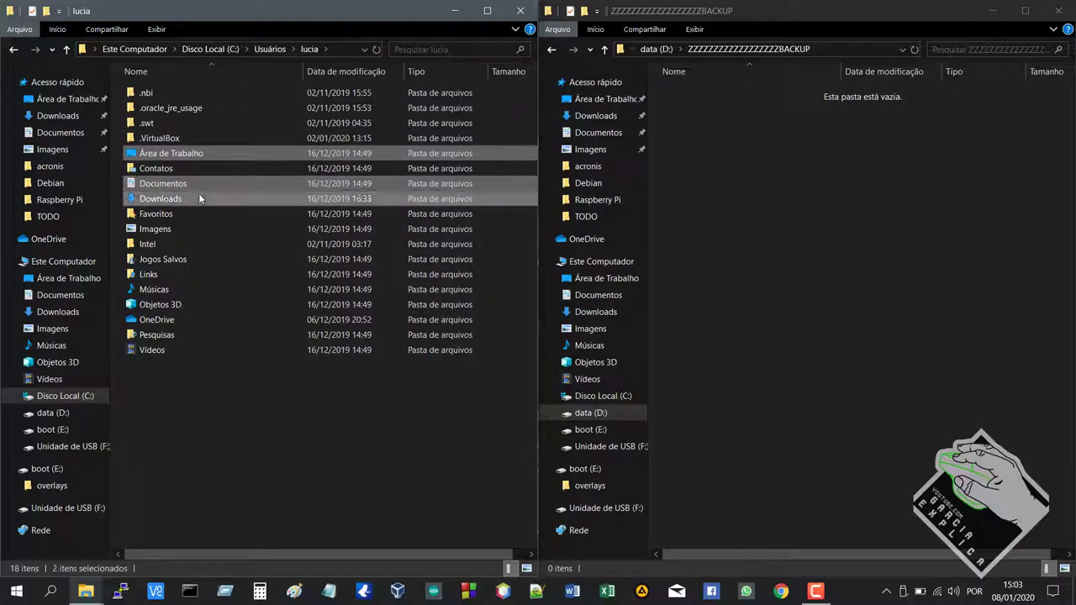
pyautogui.keyDown('ctrl'); pyautogui.click(199, 197); pyautogui.keyUp('ctrl')
pyautogui.keyDown('ctrl'); pyautogui.click(198, 232); pyautogui.keyUp('ctrl')
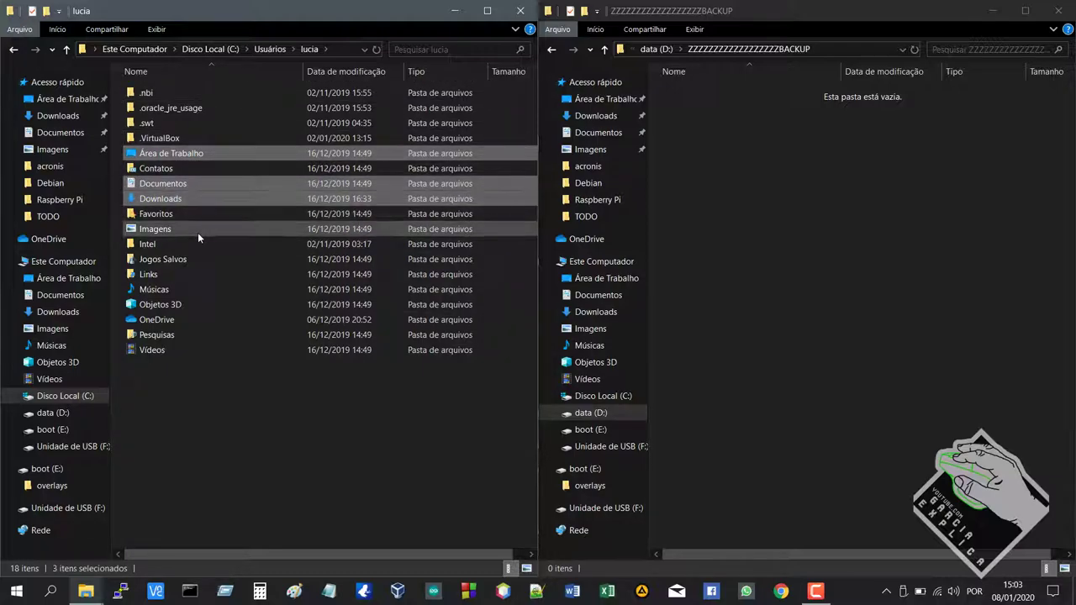
pyautogui.keyDown('ctrl'); pyautogui.click(188, 292); pyautogui.keyUp('ctrl')
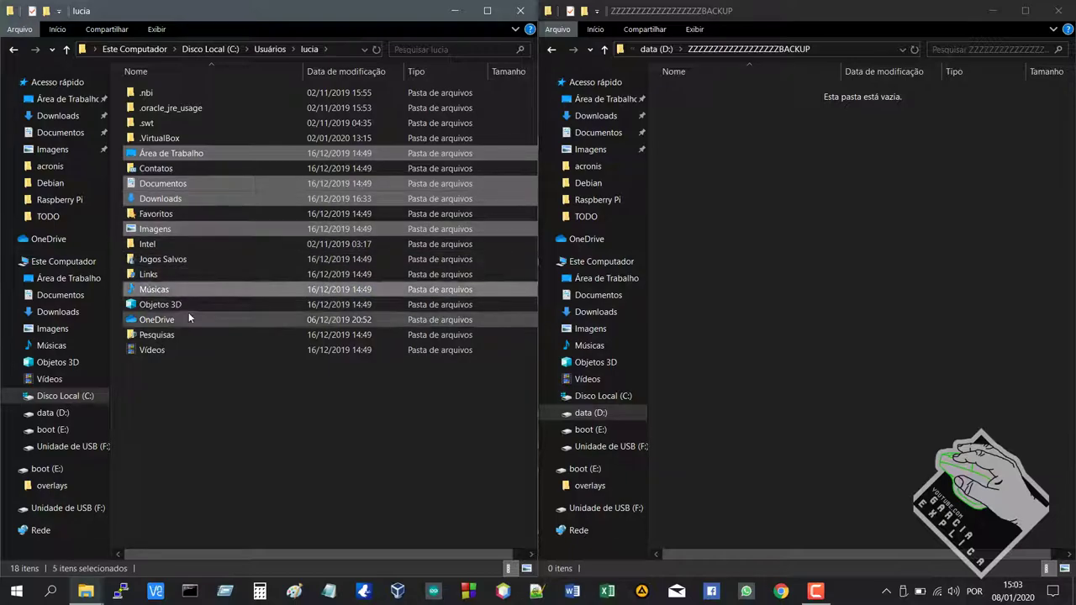
pyautogui.keyDown('ctrl'); pyautogui.click(188, 306); pyautogui.keyUp('ctrl')
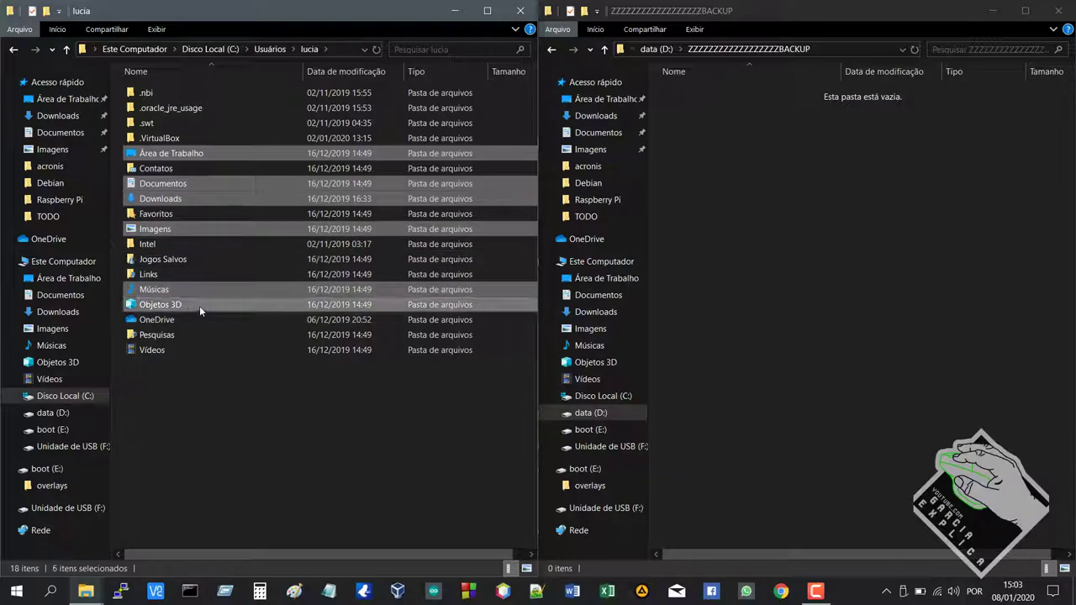
pyautogui.keyDown('ctrl'); pyautogui.click(187, 351); pyautogui.keyUp('ctrl')
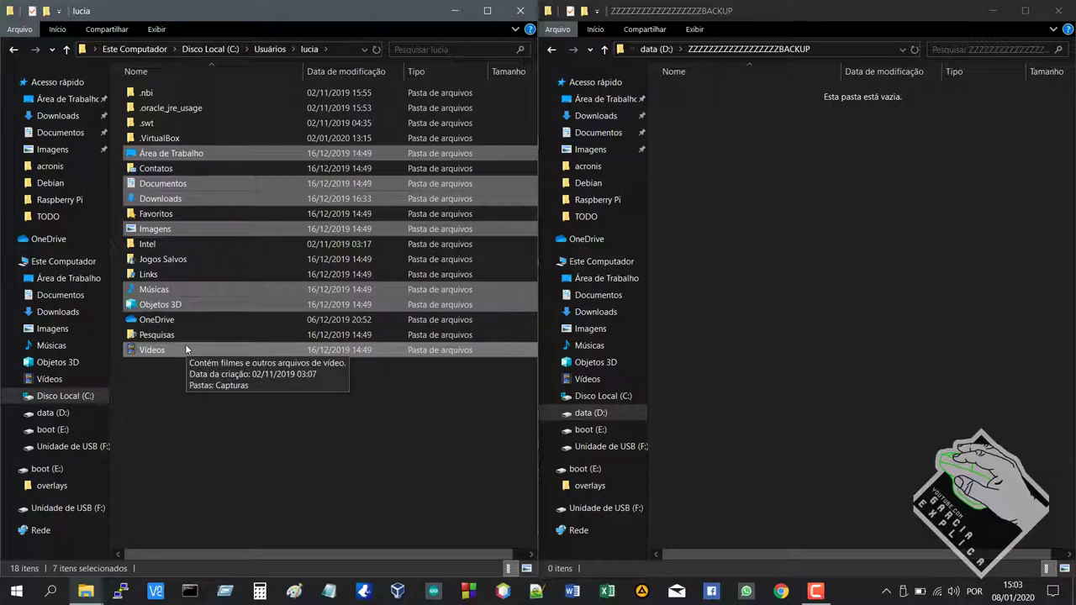
# Bring up the copy options for the selected folders and the paste options in the backup folder, dismiss them and clear the selection
pyautogui.rightClick(212, 160)
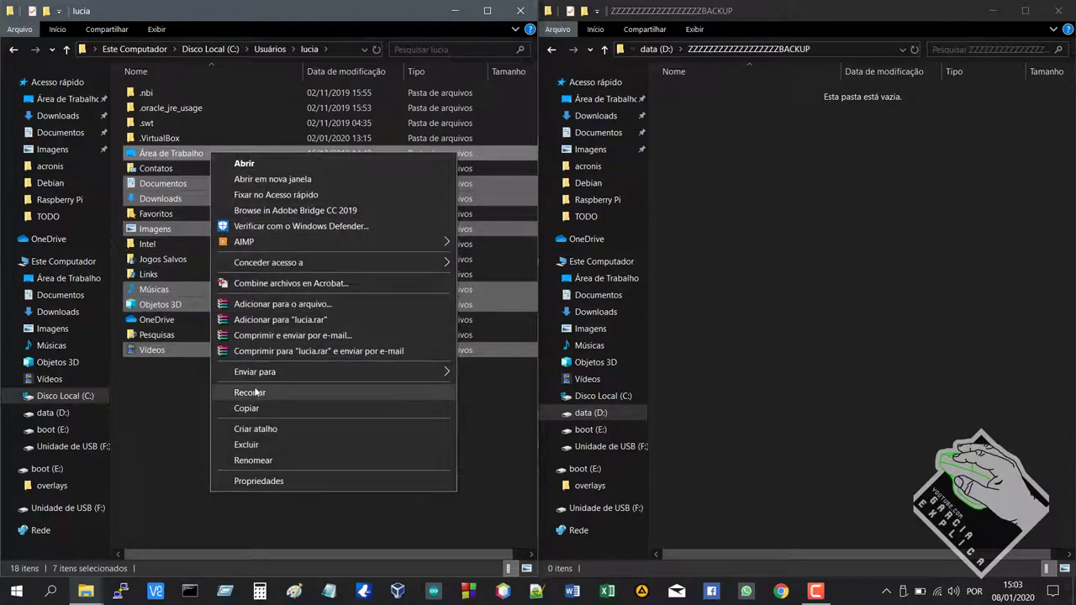
pyautogui.rightClick(689, 223)
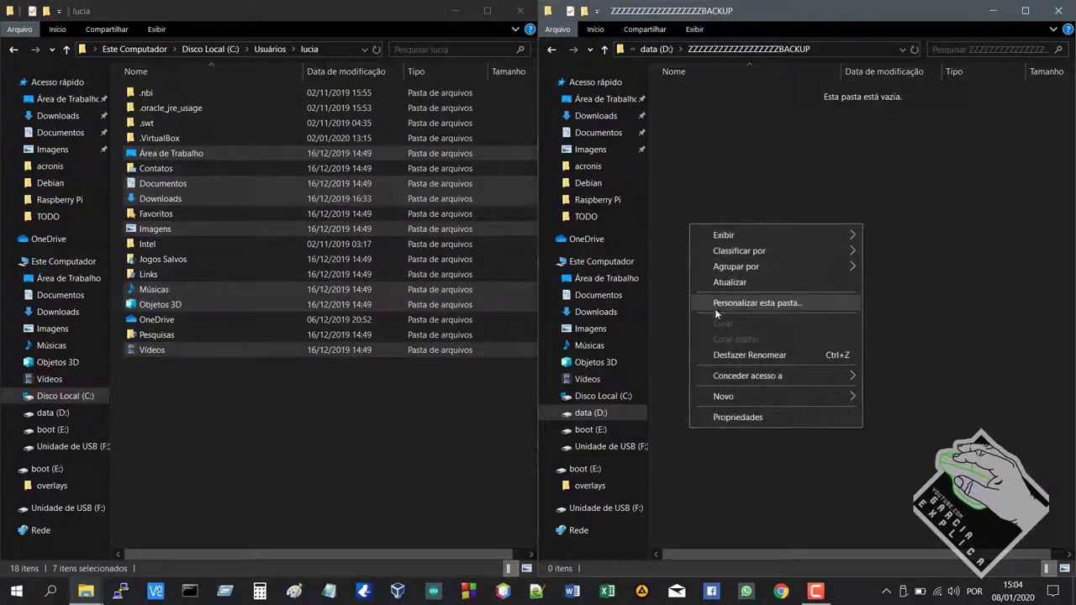
pyautogui.click(681, 153)
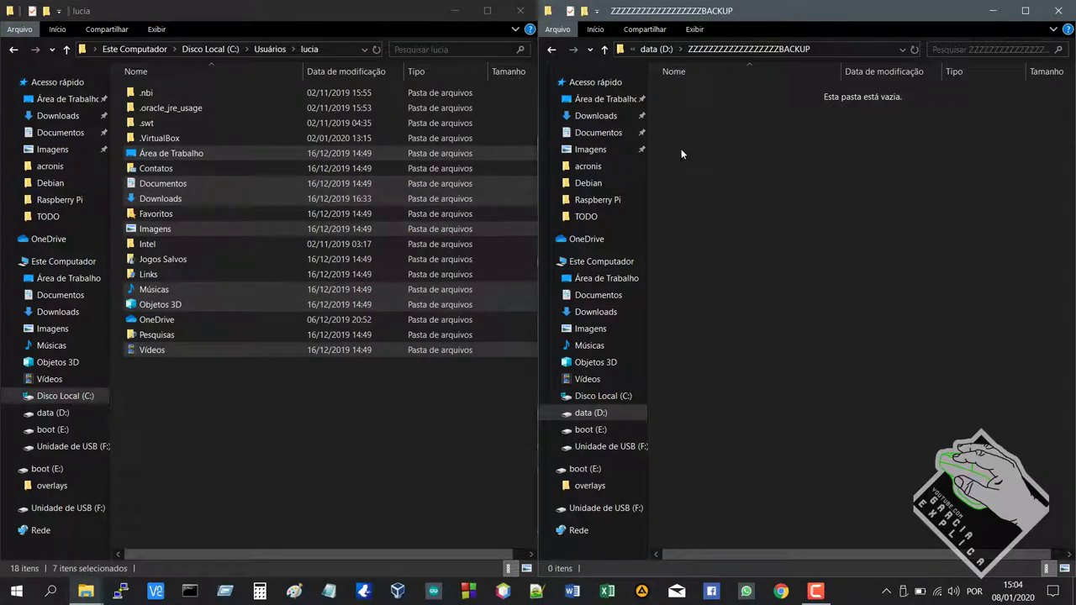
pyautogui.click(234, 476)
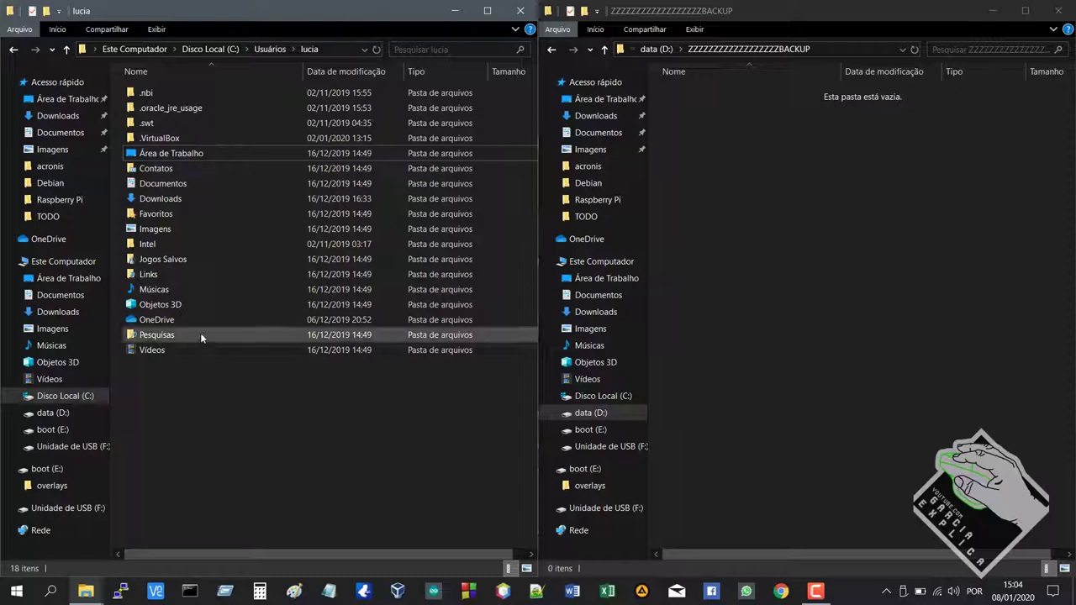
# Copy the Área de Trabalho folder into the backup folder on data (D:) and check the contents of the copy
pyautogui.click(185, 155)
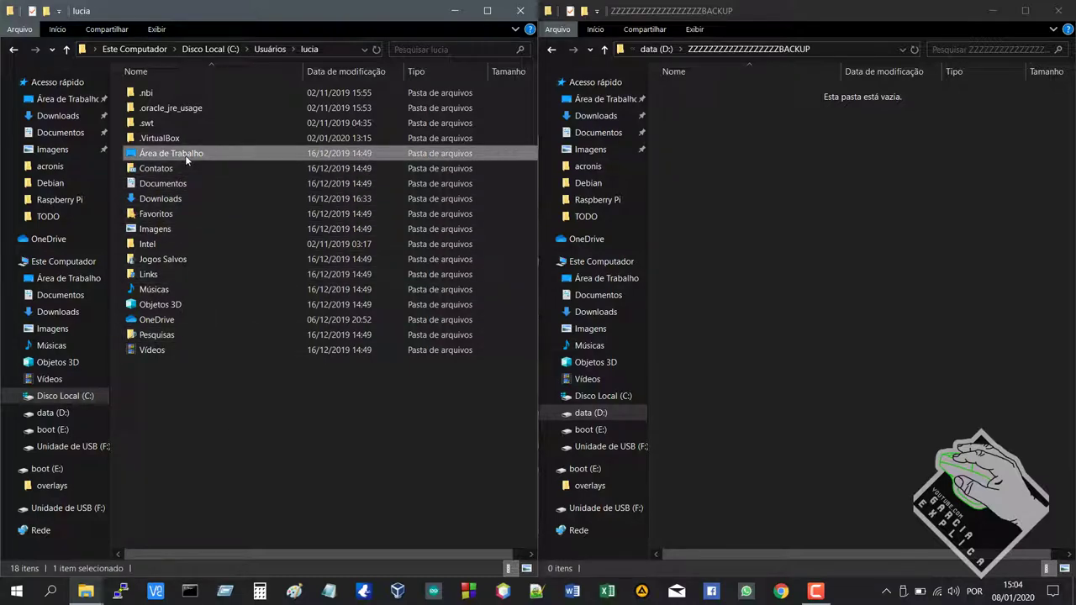
pyautogui.click(868, 290)
pyautogui.hotkey('ctrl', 'v')
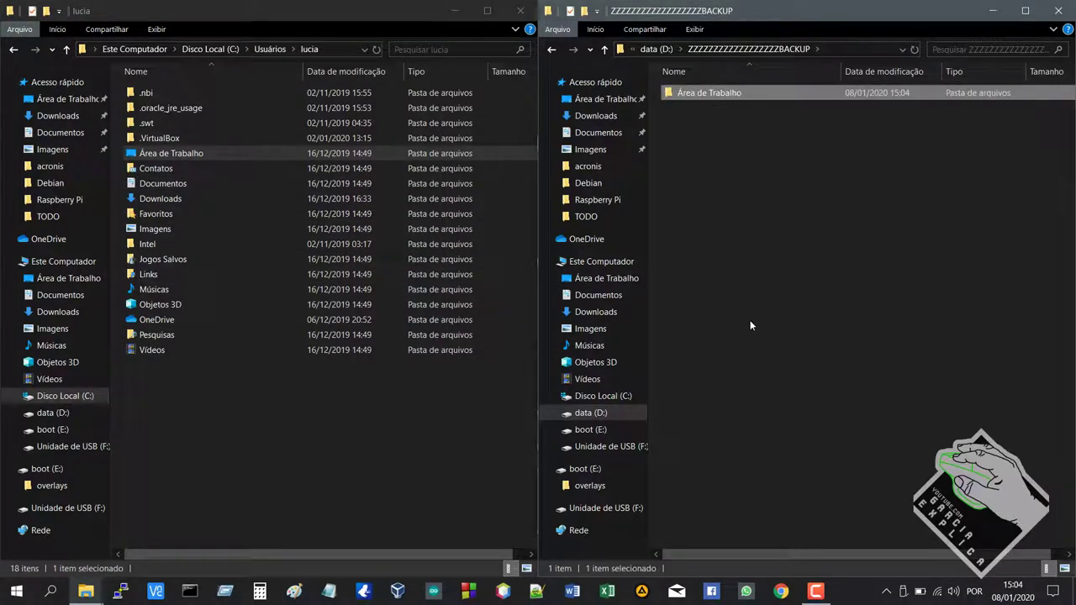
pyautogui.doubleClick(709, 93)
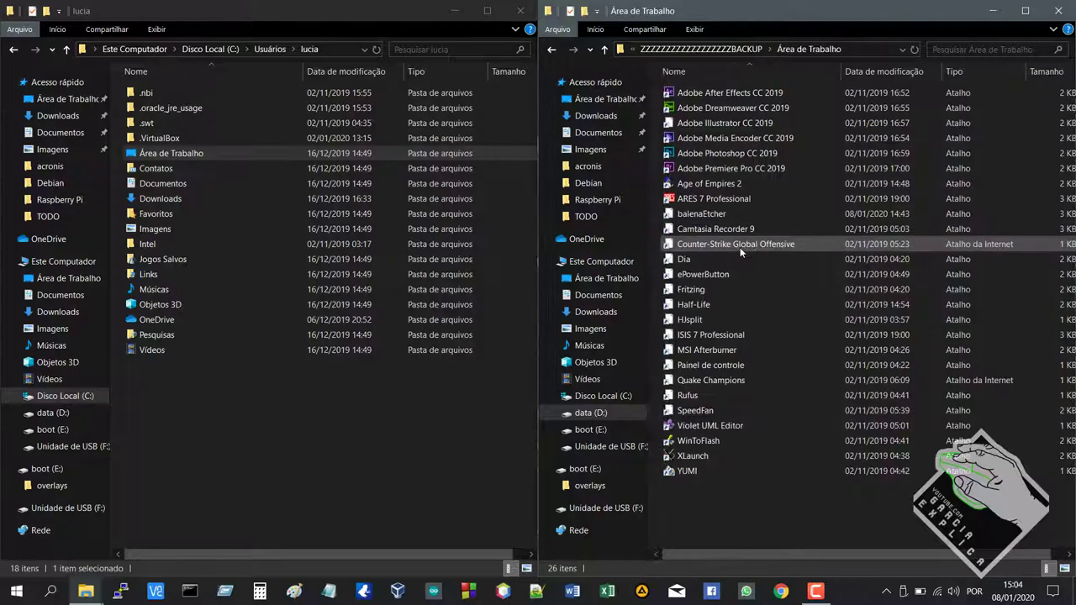
pyautogui.hotkey('alt', 'Left')
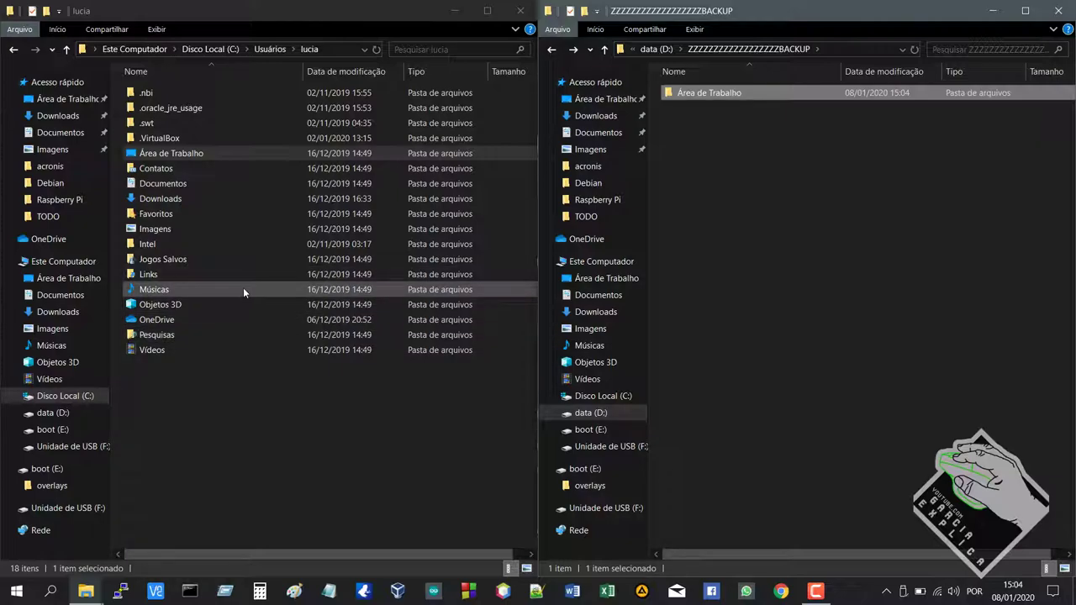
# Point out the folders in the personal user folder and highlight Documentos
pyautogui.moveTo(231, 388); pyautogui.dragTo(208, 101)
pyautogui.click(247, 377)
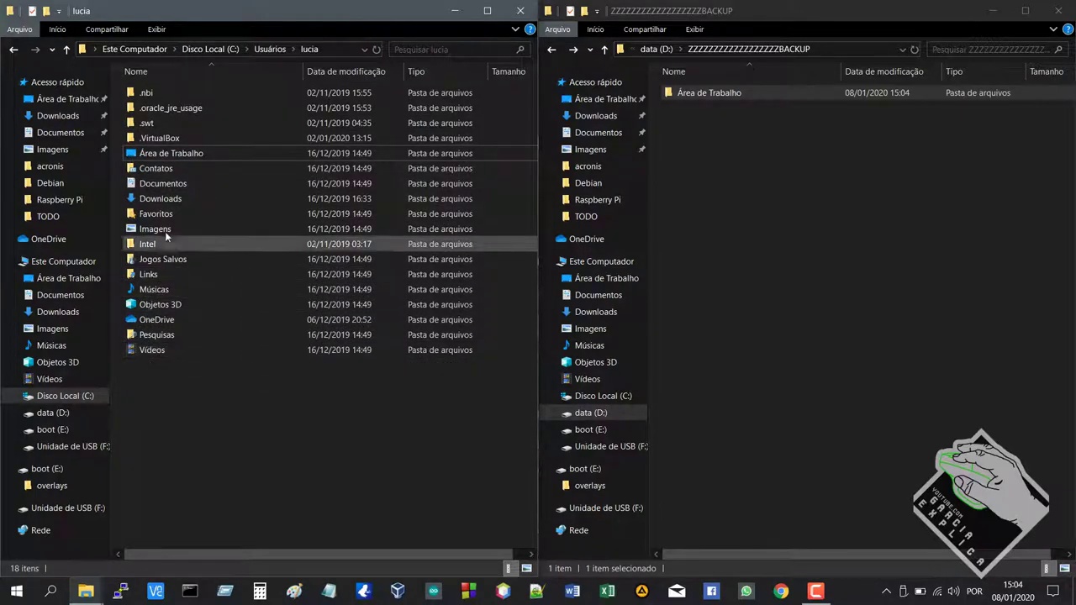
pyautogui.click(162, 184)
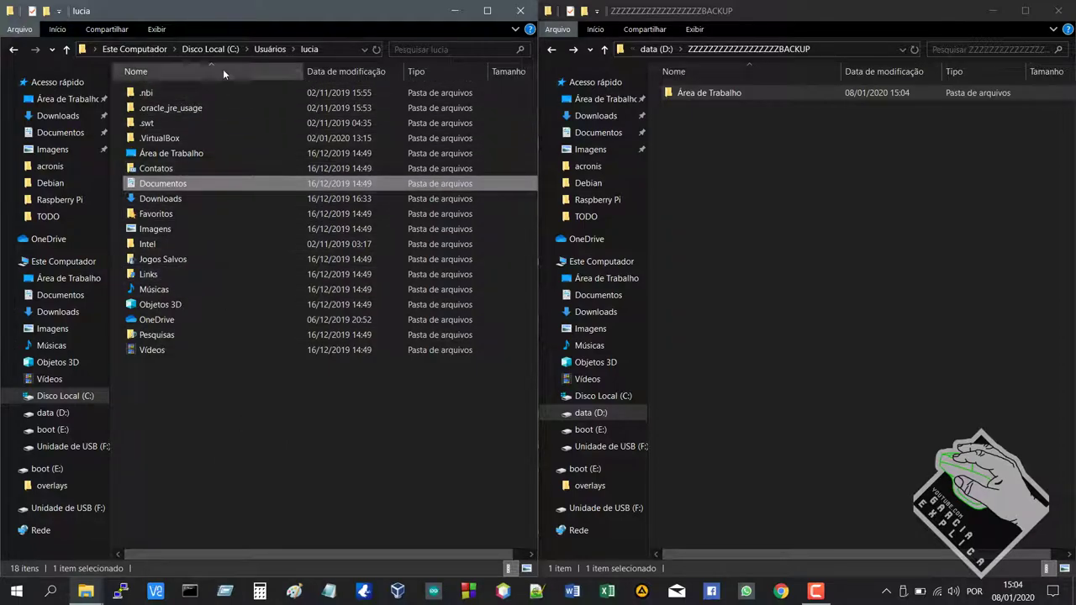
# Retrace the path from Este Computador through Disco Local (C:) and Usuários to the personal user folder
pyautogui.click(135, 49)
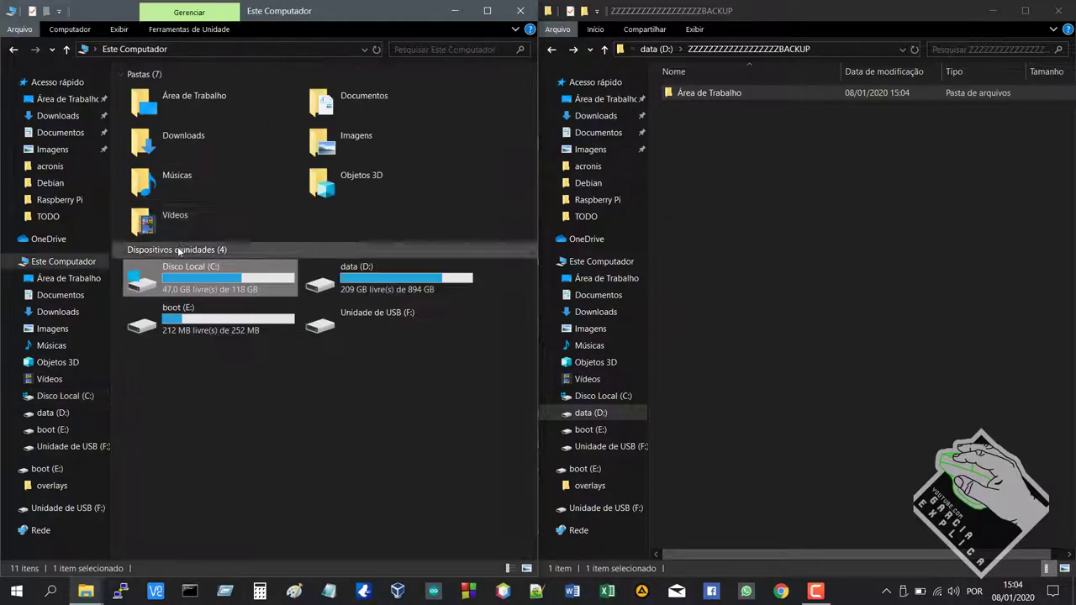
pyautogui.doubleClick(183, 288)
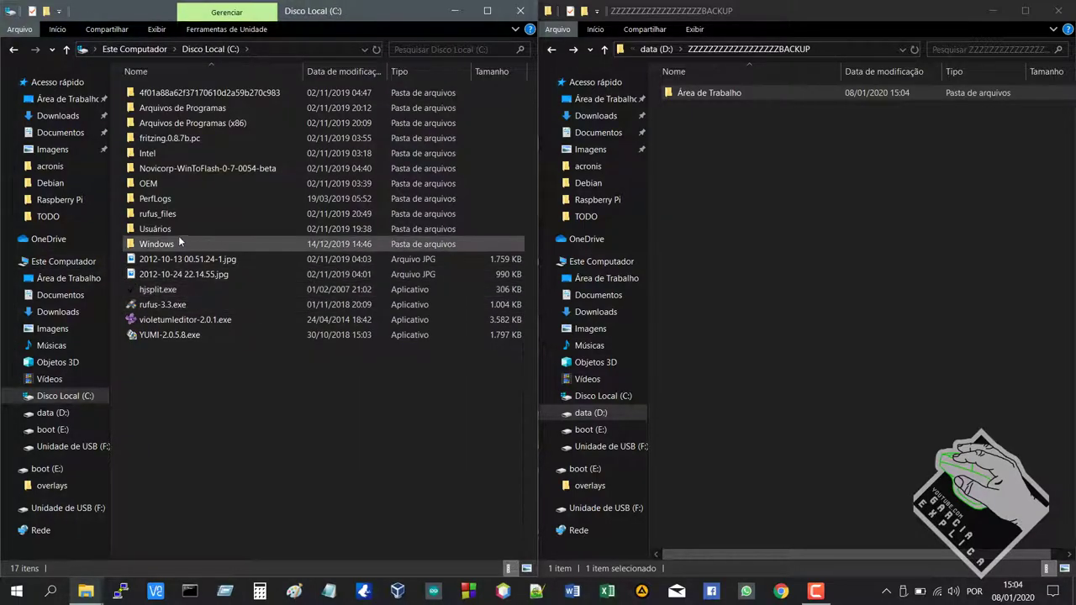
pyautogui.doubleClick(178, 229)
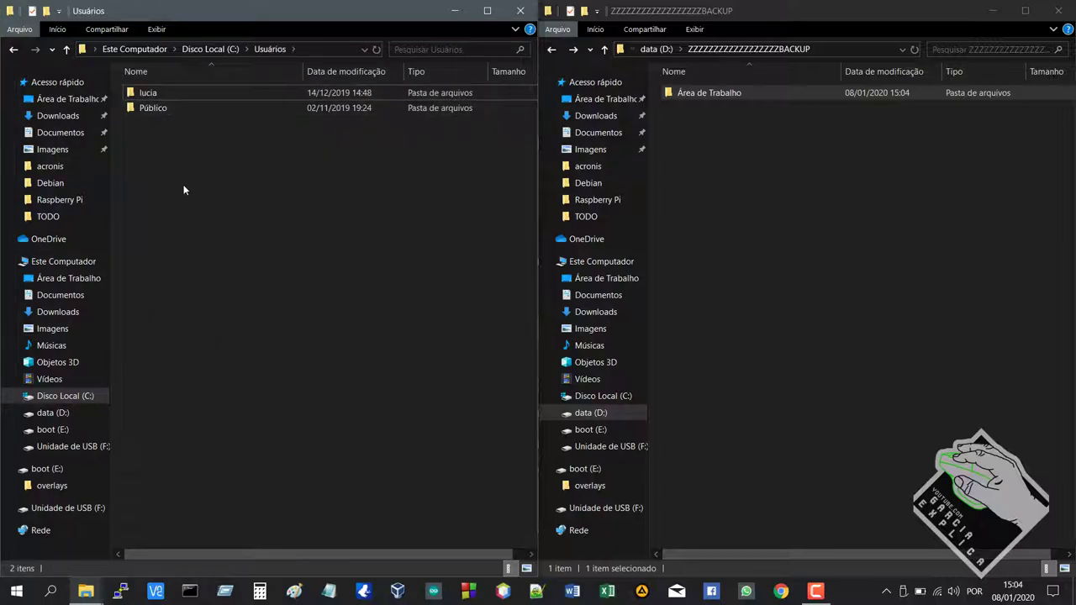
pyautogui.doubleClick(182, 93)
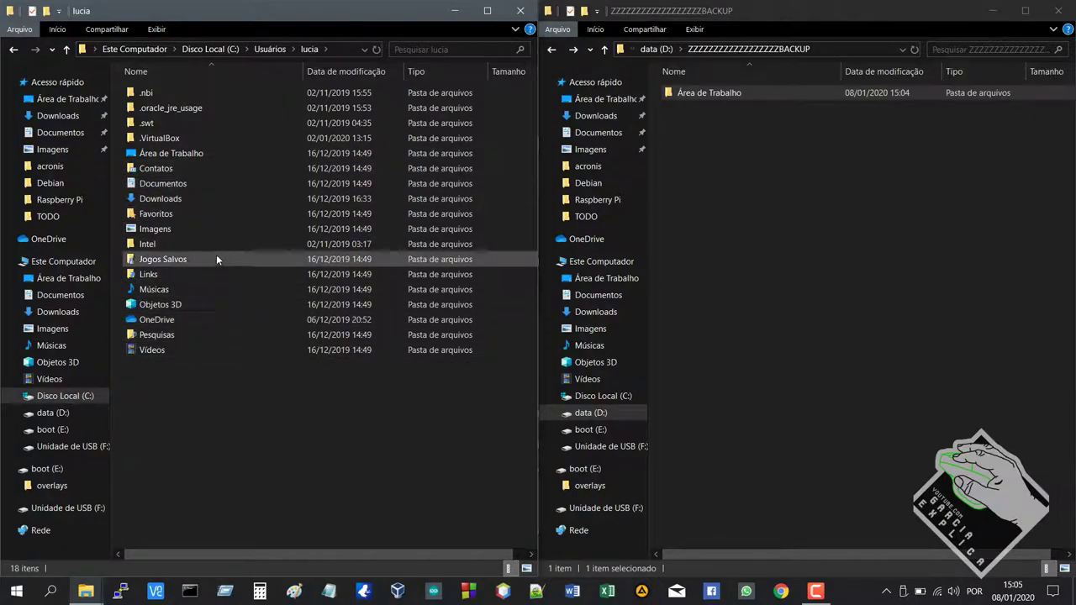
# Look inside the Área de Trabalho and Contatos folders and return to the personal user folder
pyautogui.doubleClick(184, 157)
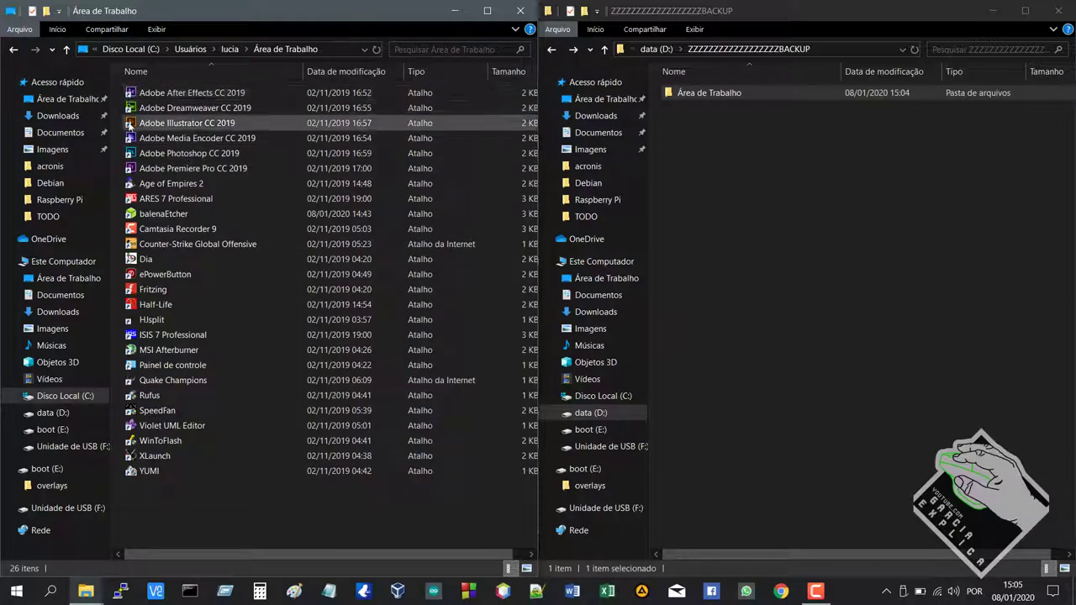
pyautogui.press('BackSpace')
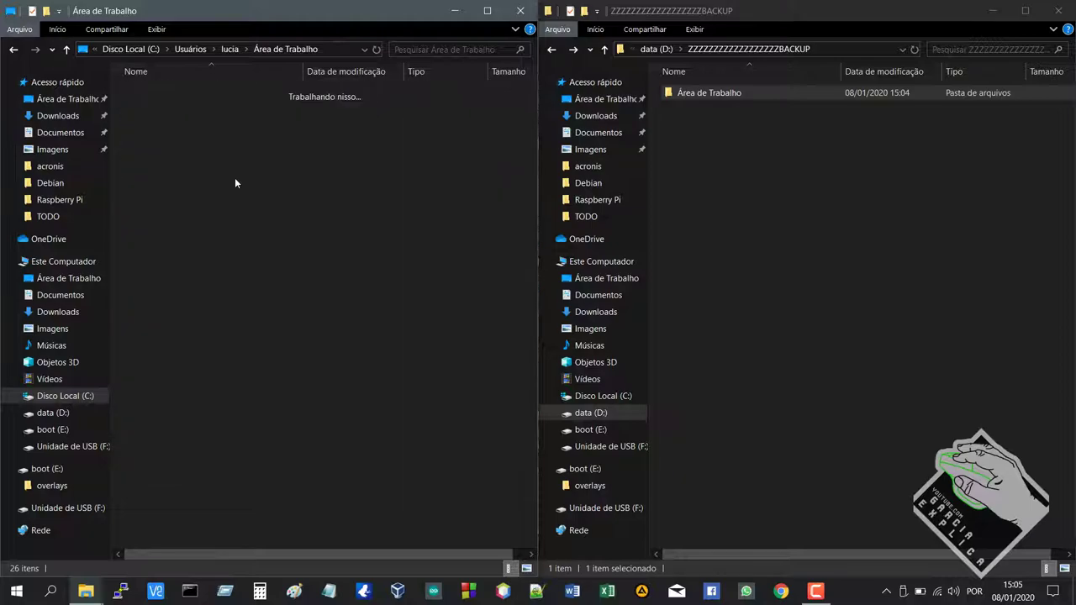
pyautogui.doubleClick(201, 172)
pyautogui.press('BackSpace')
# Open Documentos and examine its Downloads, ArduinoData and Arduino subfolders for personal files
pyautogui.doubleClick(199, 185)
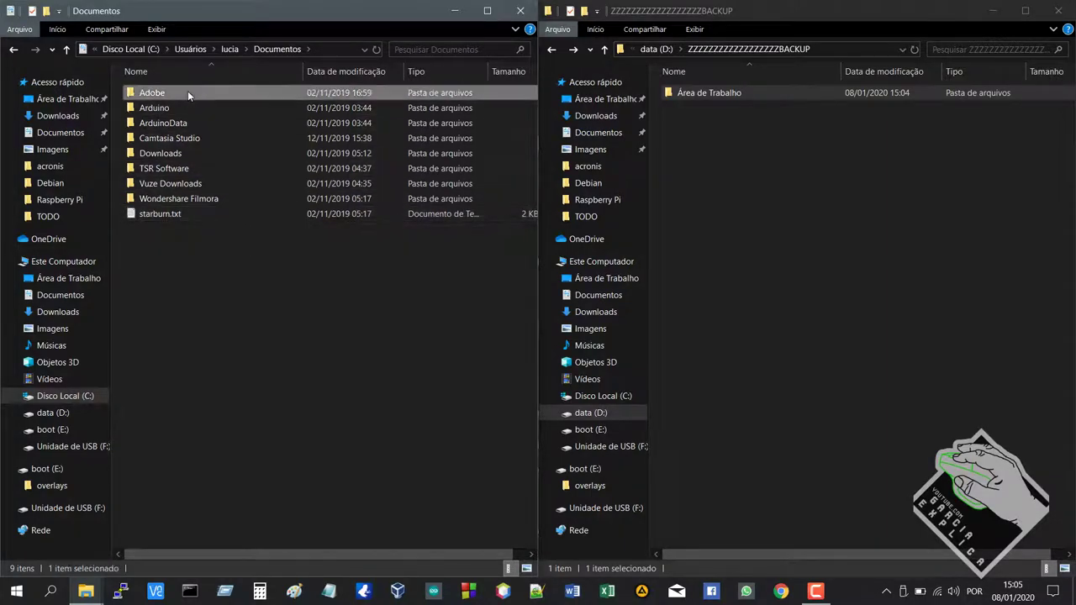
pyautogui.click(197, 199)
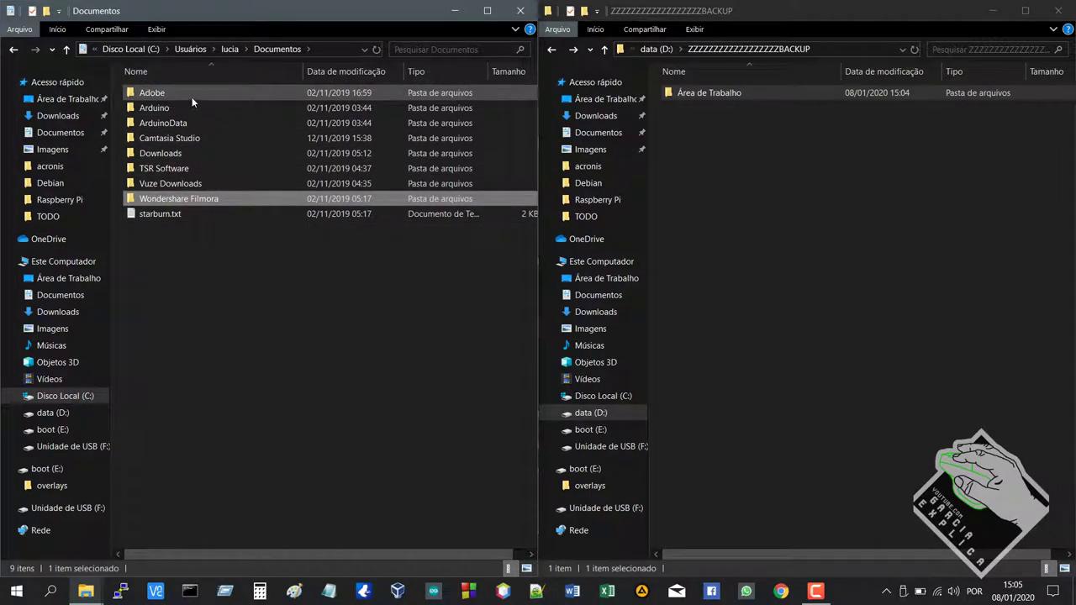
pyautogui.doubleClick(186, 153)
pyautogui.hotkey('alt', 'Left')
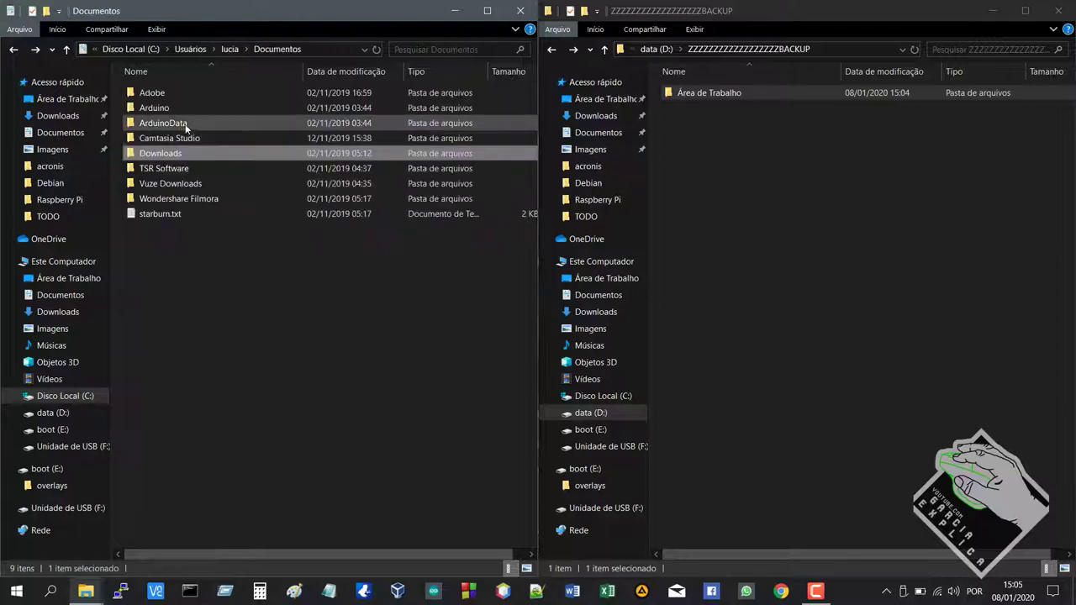
pyautogui.doubleClick(186, 123)
pyautogui.hotkey('alt', 'Left')
pyautogui.doubleClick(185, 109)
pyautogui.hotkey('alt', 'Left')
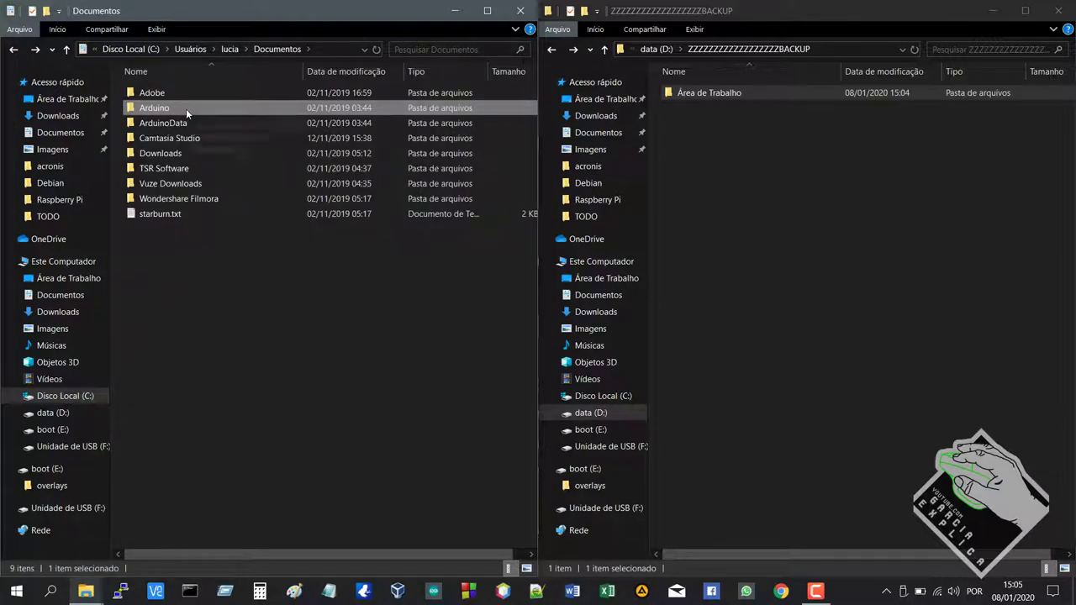
# Leave Documentos, look inside the personal user folder's Downloads folder for personal files, and return to the user folder
pyautogui.click(228, 264)
pyautogui.rightClick(229, 265)
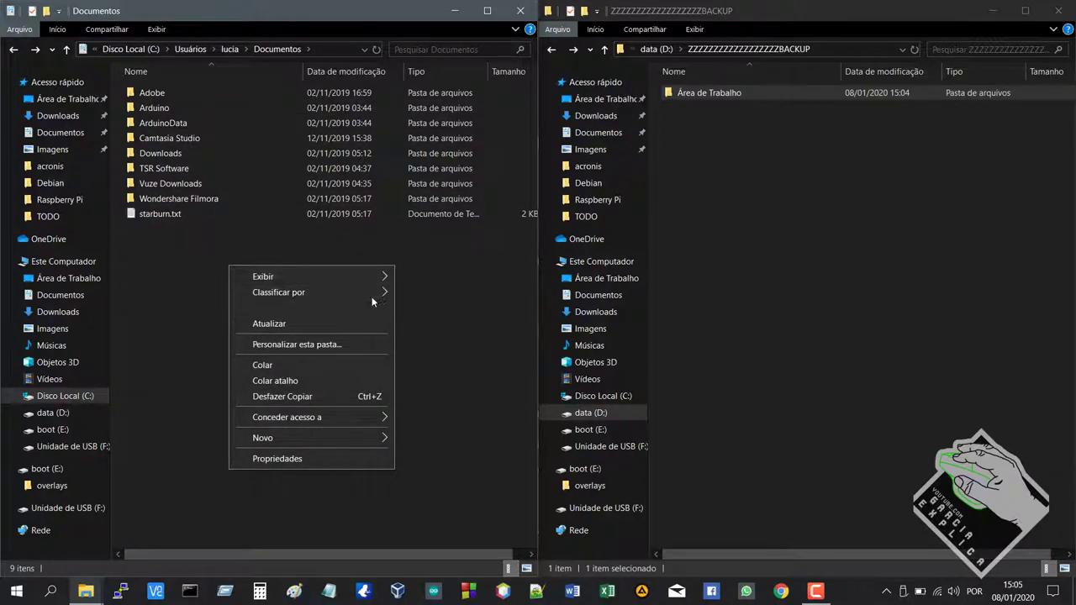
pyautogui.click(154, 286)
pyautogui.hotkey('alt', 'Up')
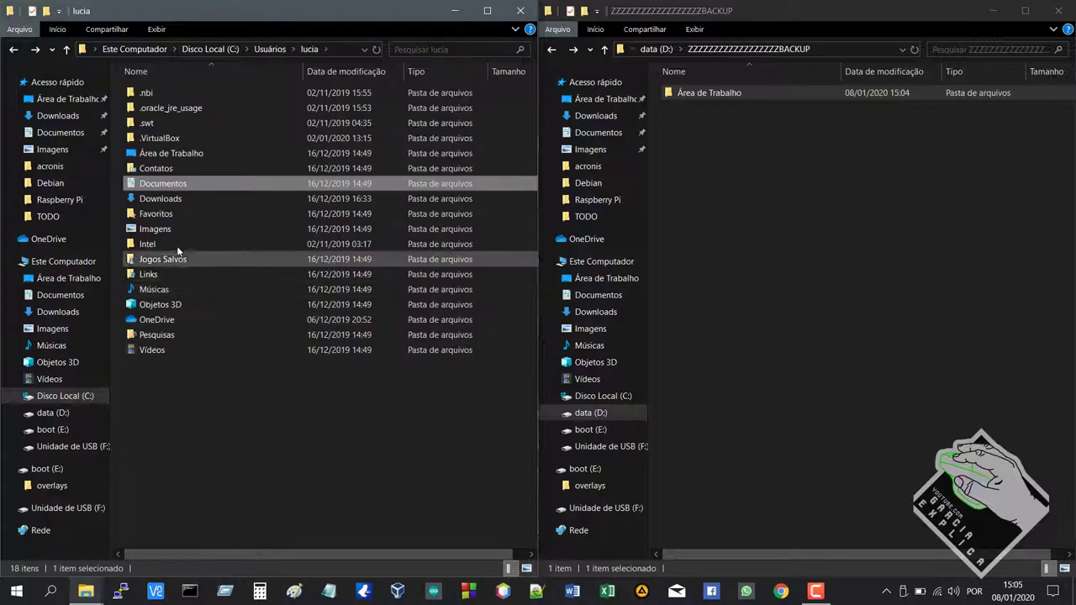
pyautogui.doubleClick(182, 194)
pyautogui.moveTo(181, 194); pyautogui.dragTo(192, 187)
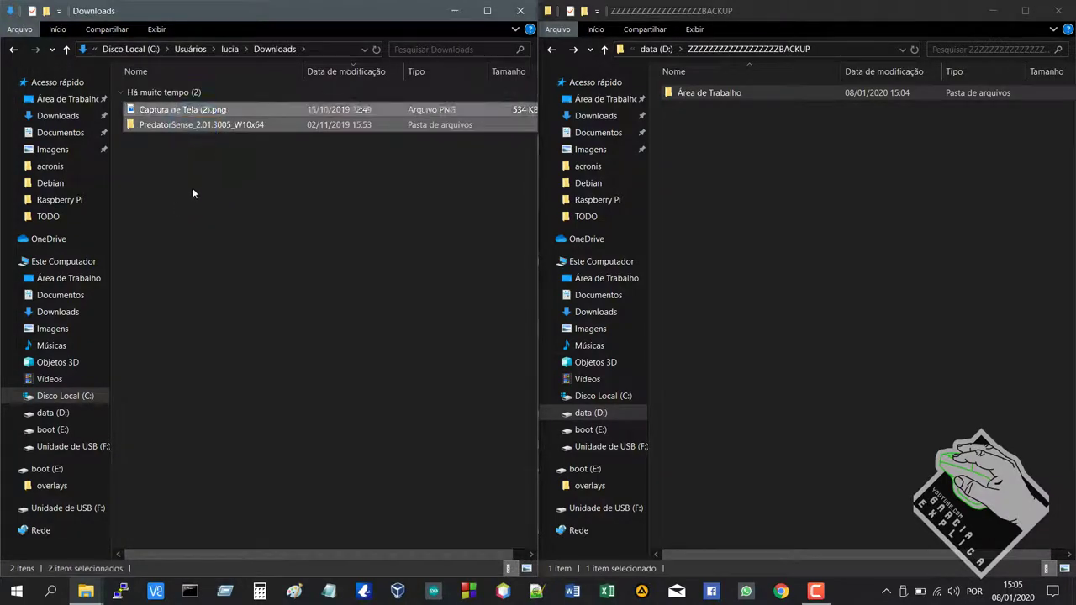
pyautogui.click(192, 185)
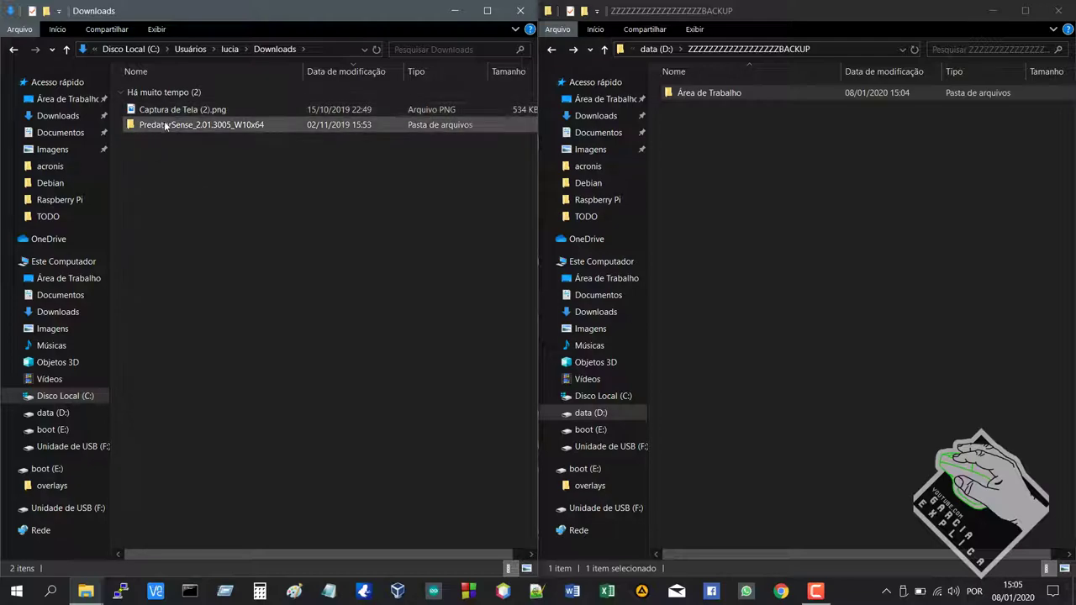
pyautogui.hotkey('alt', 'Up')
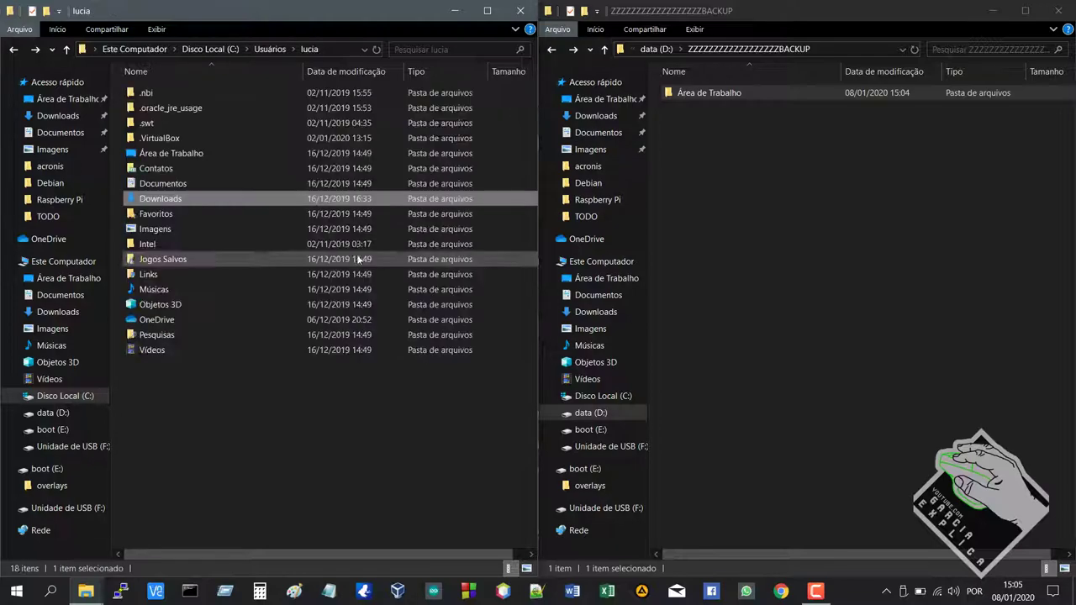
# Open Imagens, check its Imagens da Câmera and Imagens Salvas subfolders for pictures, and return to the personal user folder
pyautogui.doubleClick(257, 230)
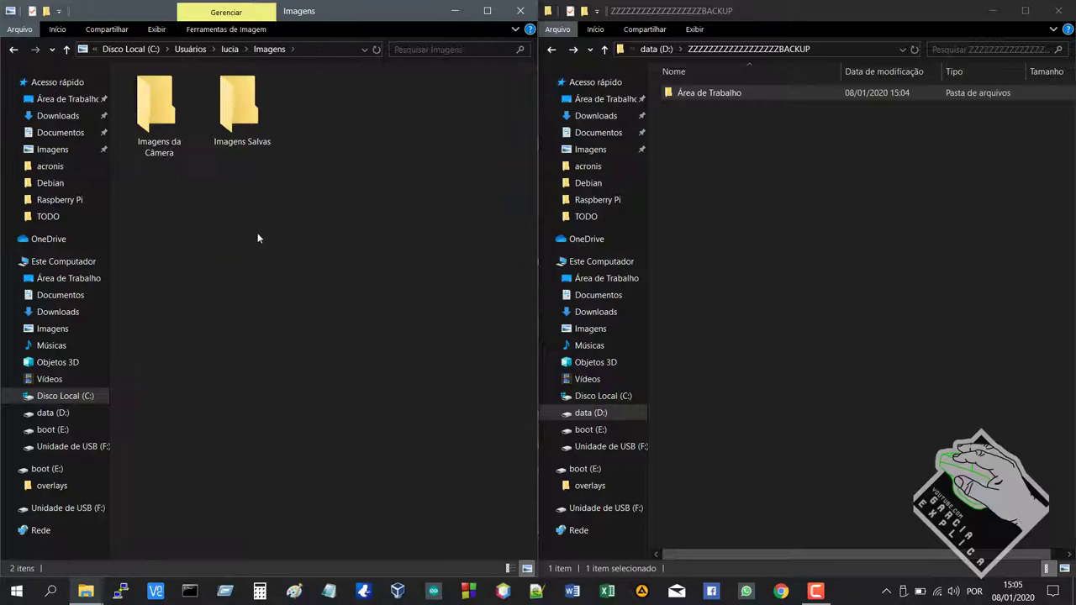
pyautogui.doubleClick(176, 143)
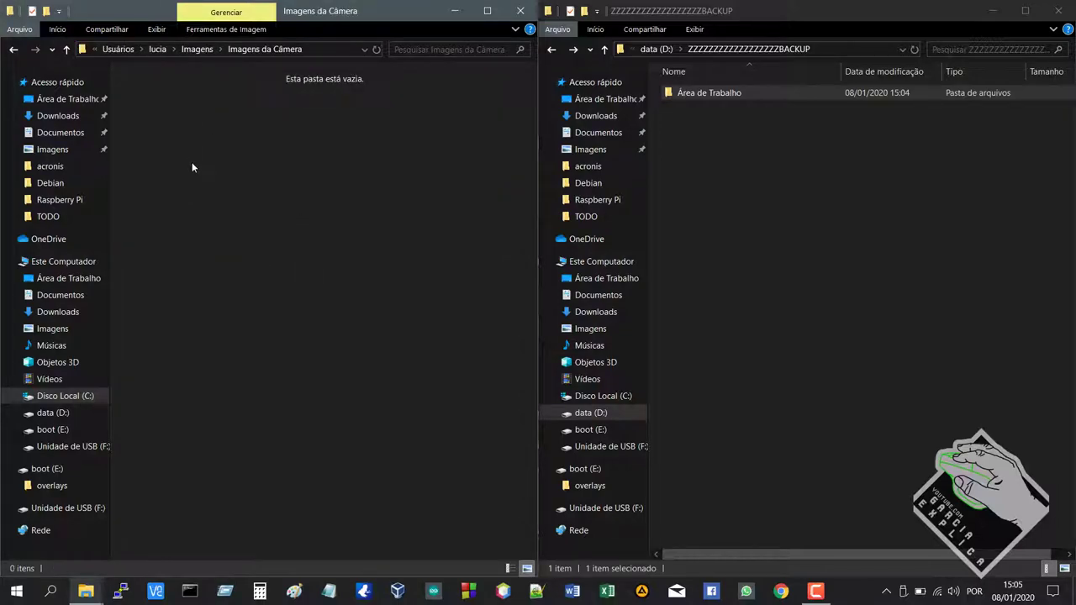
pyautogui.hotkey('alt', 'Up')
pyautogui.doubleClick(221, 132)
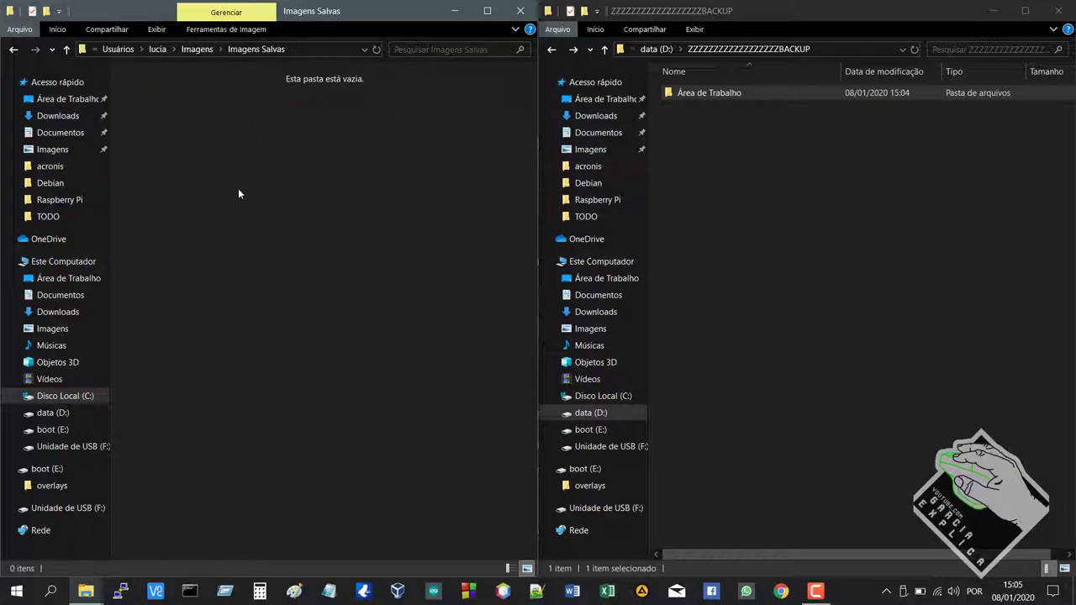
pyautogui.hotkey('alt', 'Up')
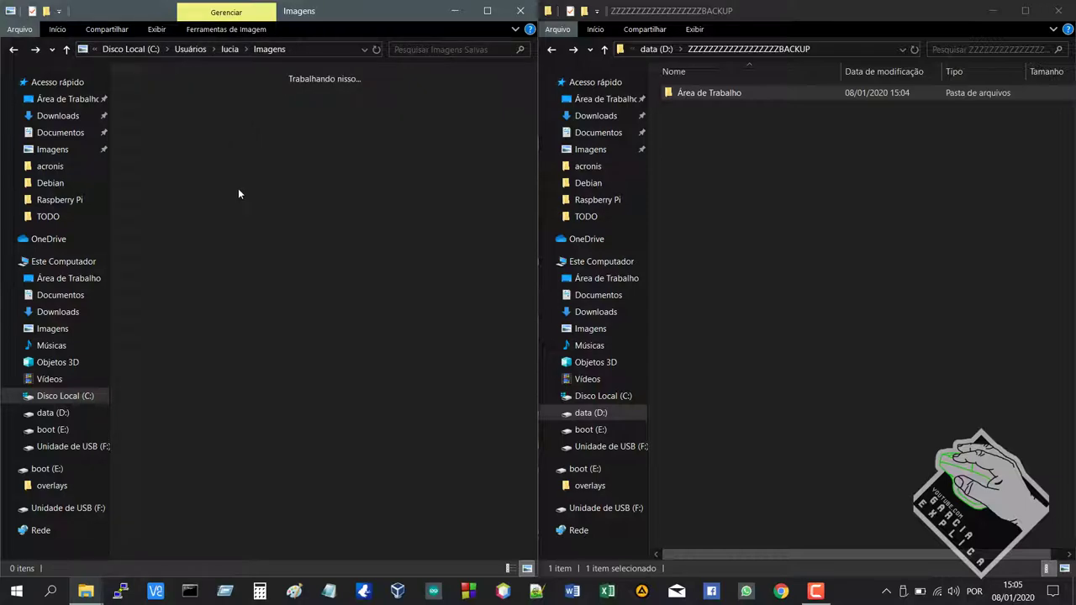
pyautogui.moveTo(355, 169); pyautogui.dragTo(238, 181)
pyautogui.moveTo(339, 104); pyautogui.dragTo(371, 387)
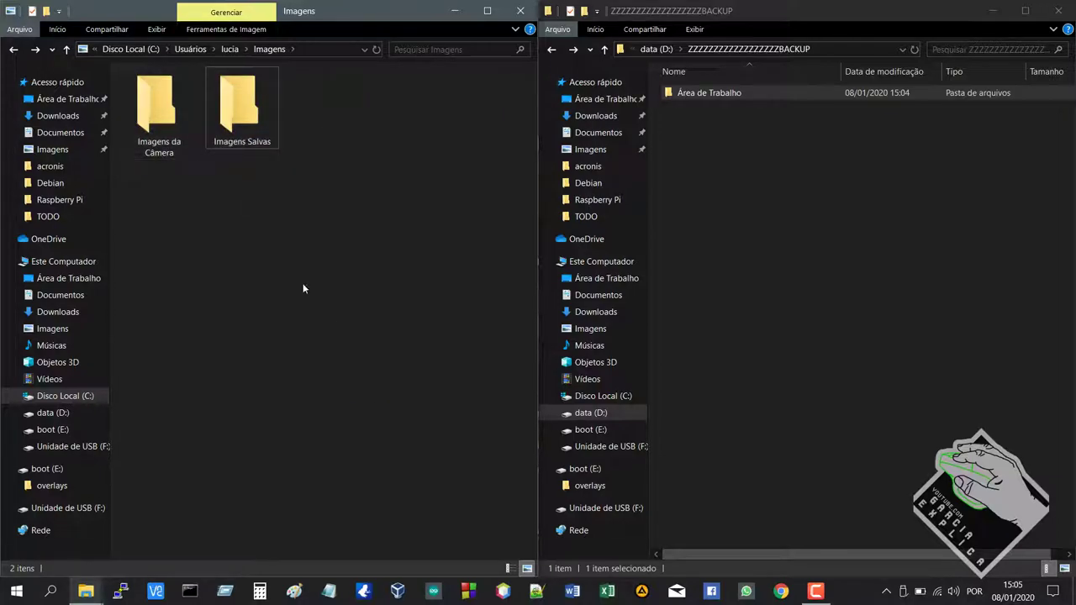
pyautogui.hotkey('alt', 'Up')
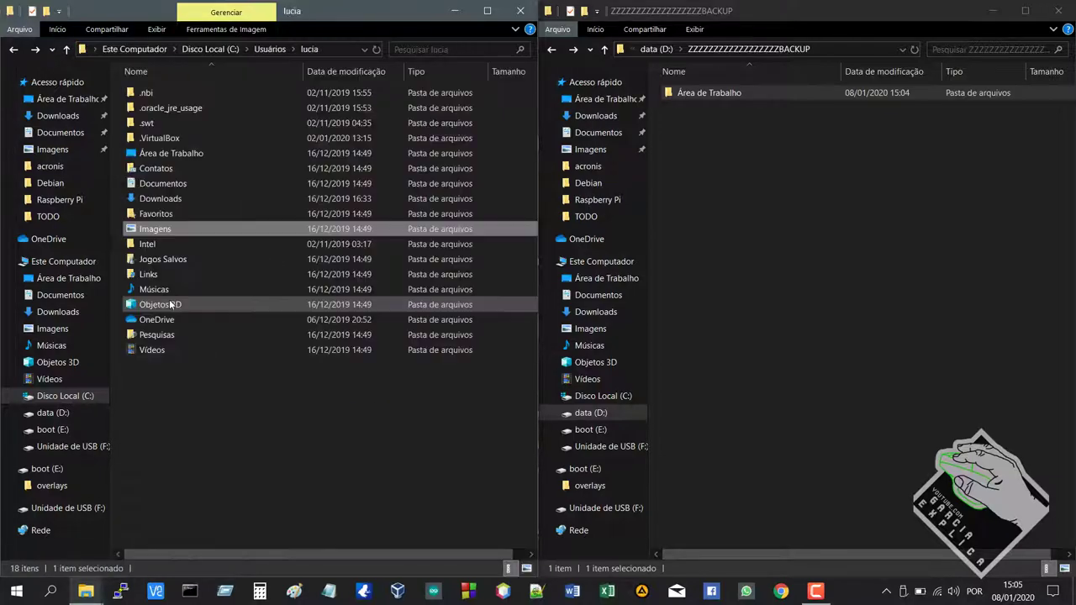
# Point out the Intel folder, look inside Jogos Salvos for saved games, and return to the personal user folder
pyautogui.click(211, 244)
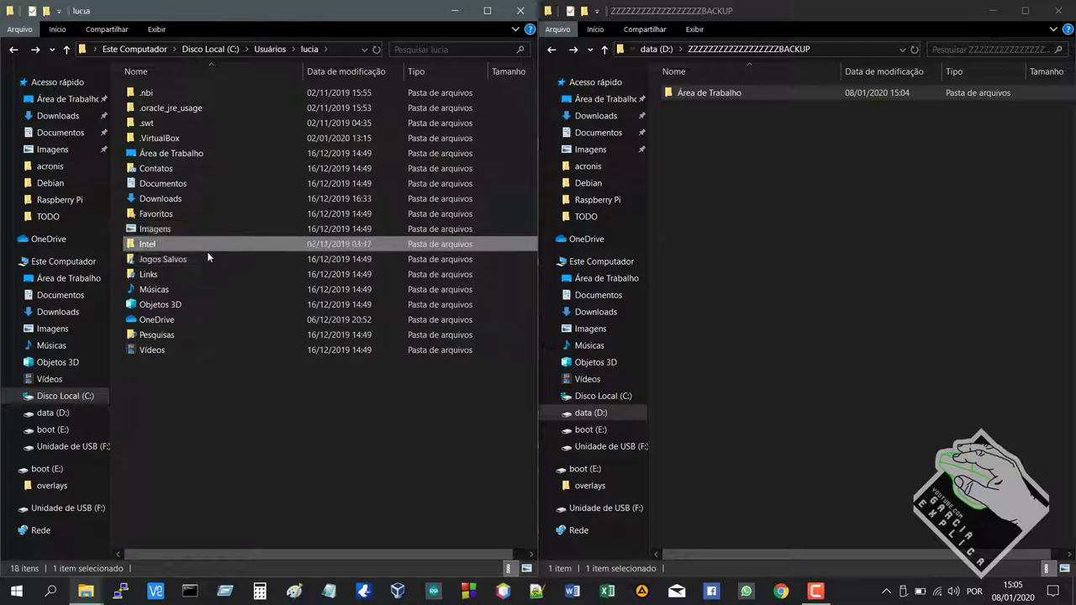
pyautogui.doubleClick(206, 259)
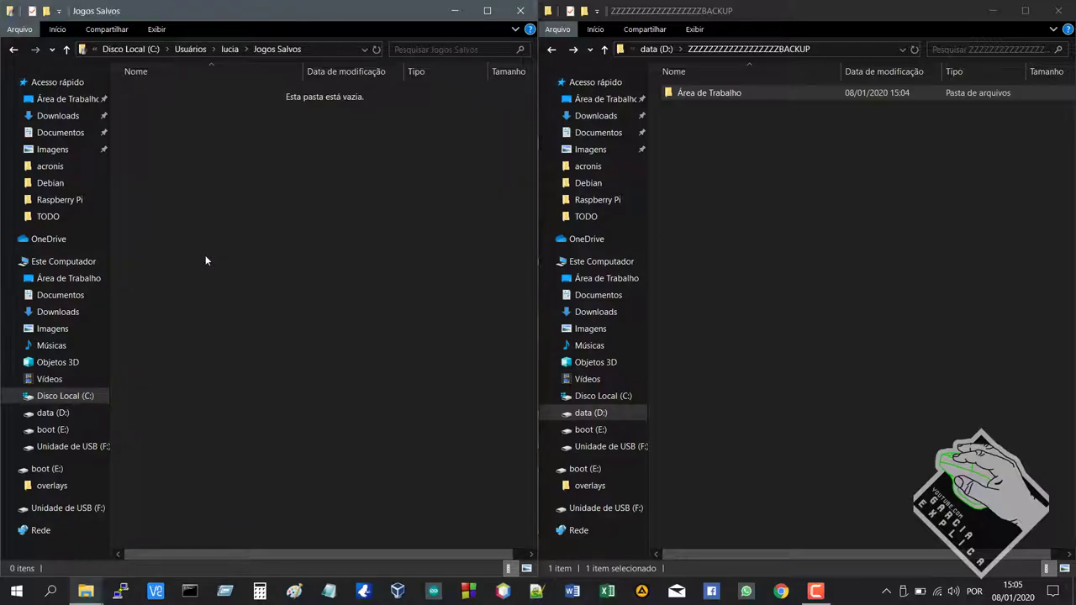
pyautogui.hotkey('alt', 'Up')
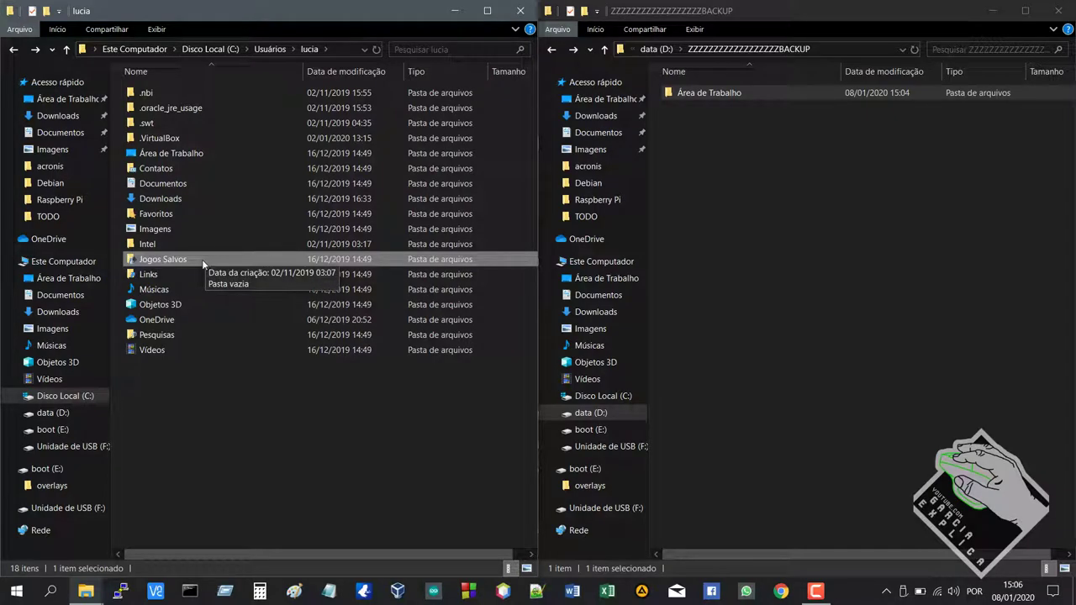
# Examine the shortcuts inside the Links folder and return to the personal user folder
pyautogui.doubleClick(202, 274)
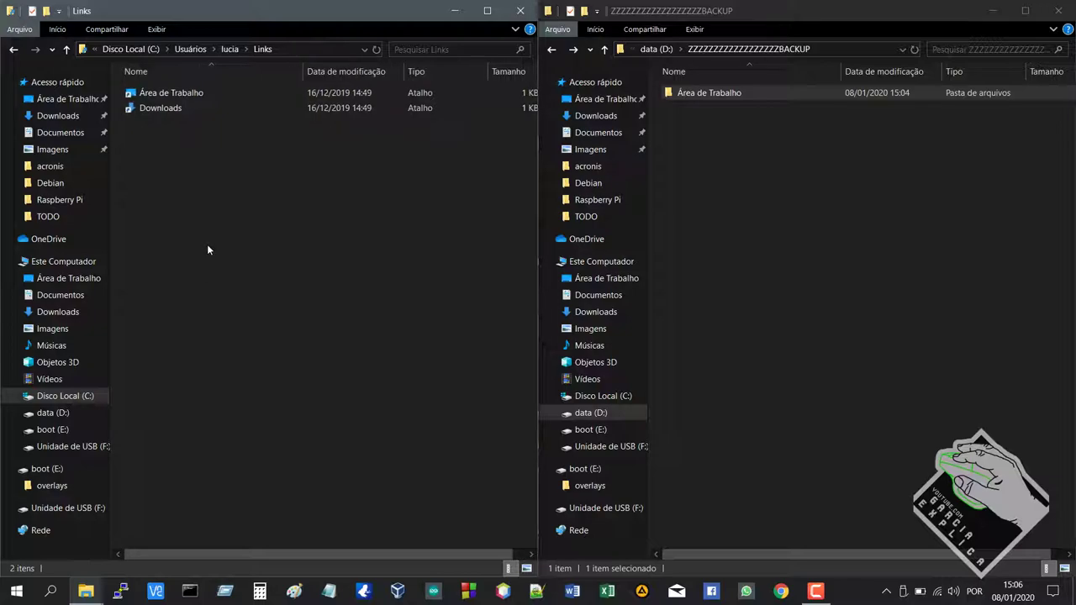
pyautogui.hotkey('alt', 'Left')
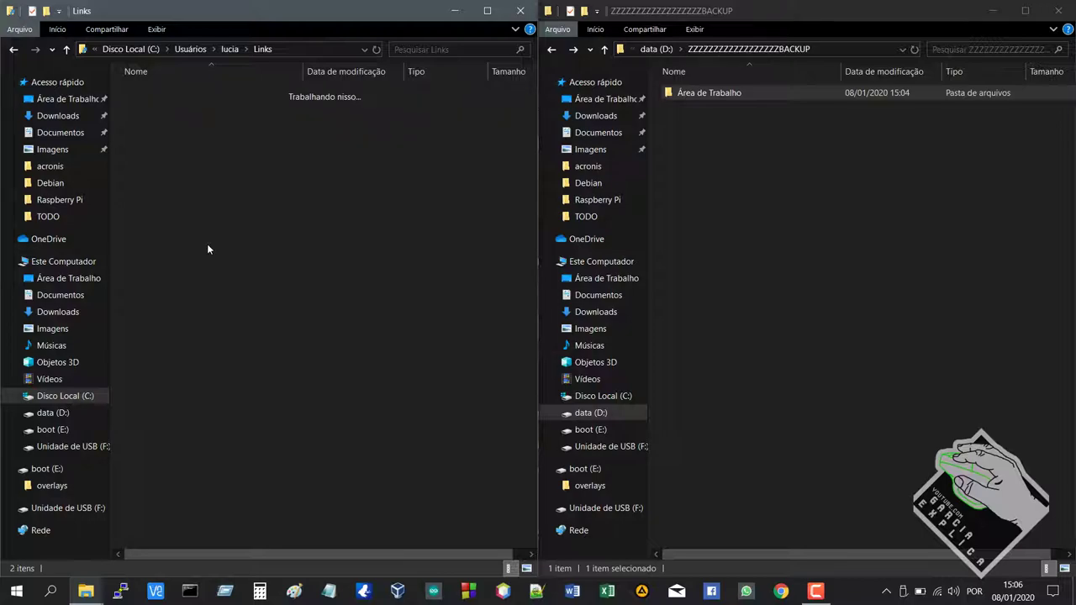
pyautogui.hotkey('alt', 'Right')
pyautogui.click(198, 108)
pyautogui.hotkey('alt', 'Left')
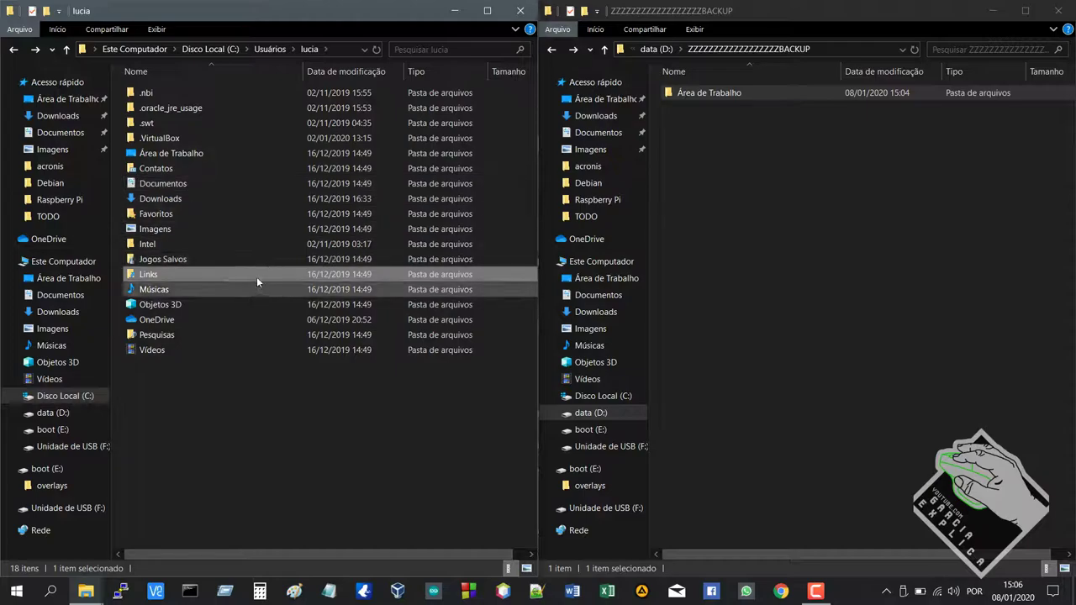
pyautogui.hotkey('alt', 'Right')
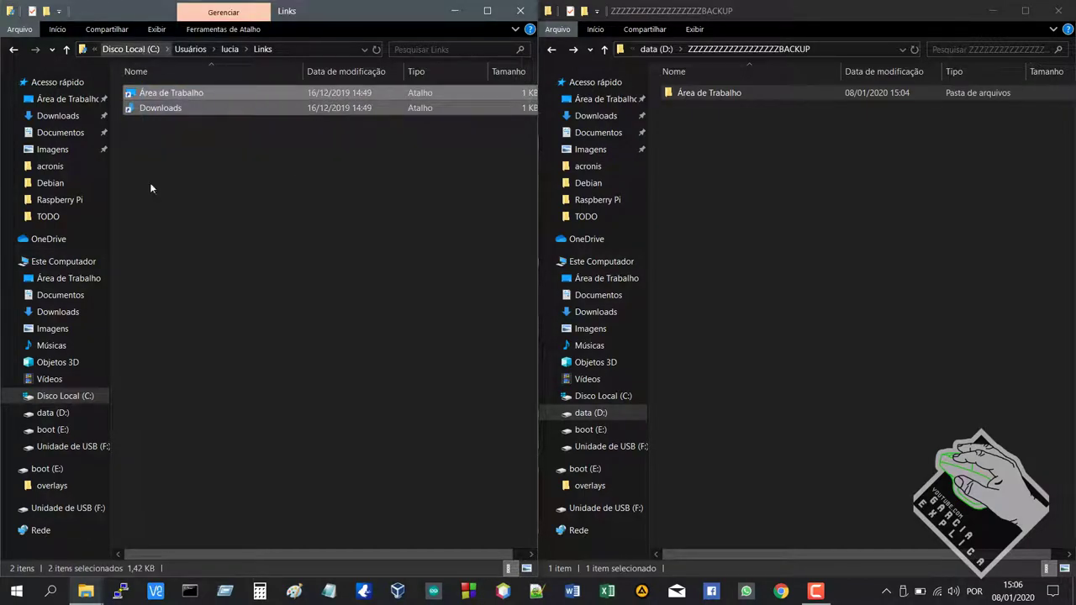
pyautogui.hotkey('alt', 'Left')
# Look inside the Músicas and Vídeos folders for personal files and return to the personal user folder
pyautogui.doubleClick(232, 289)
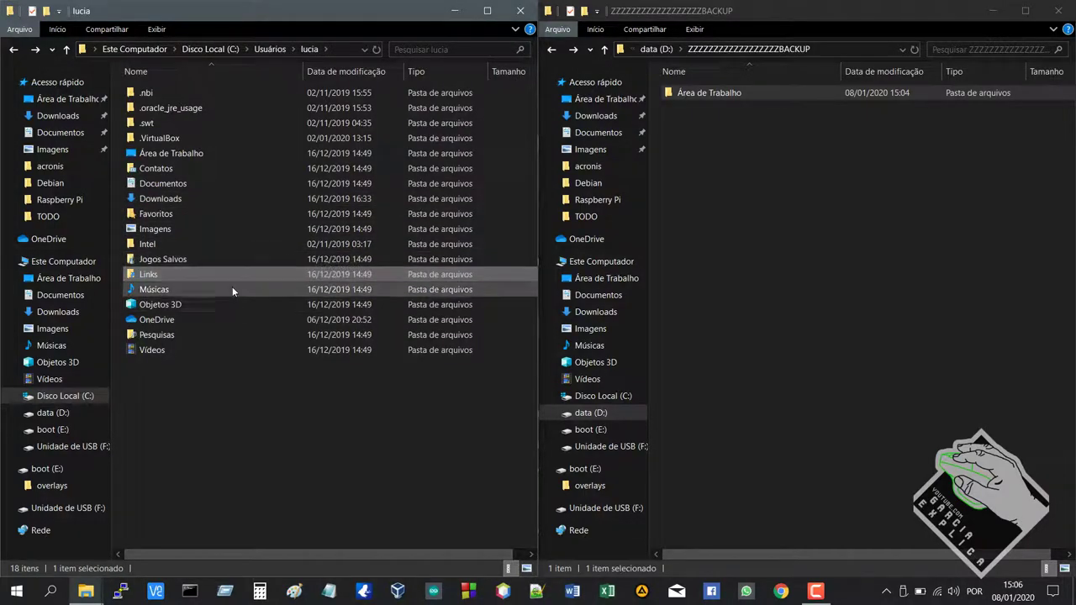
pyautogui.hotkey('alt', 'Left')
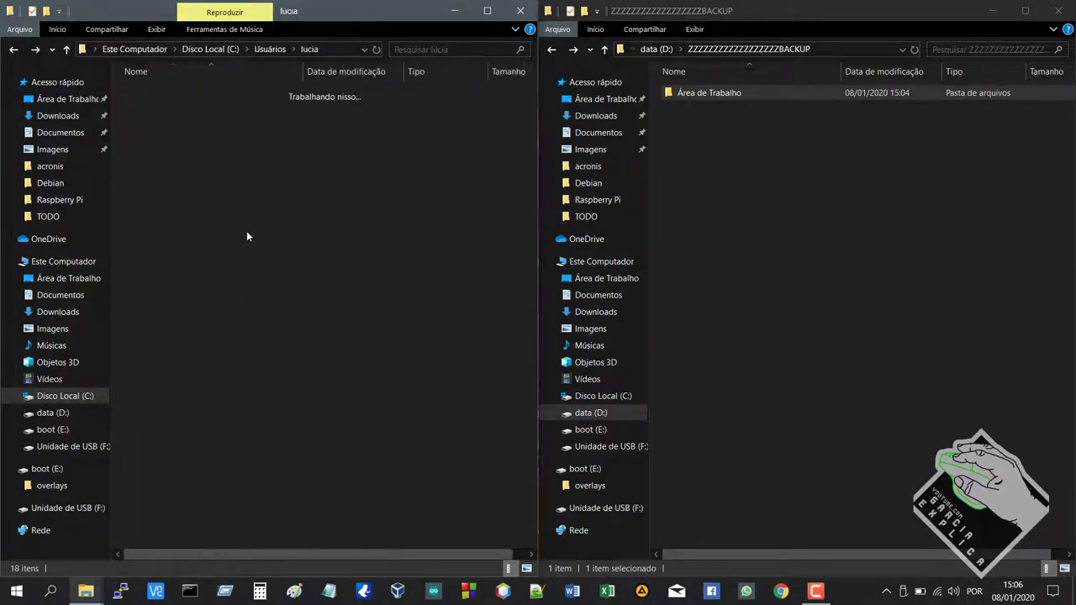
pyautogui.doubleClick(202, 349)
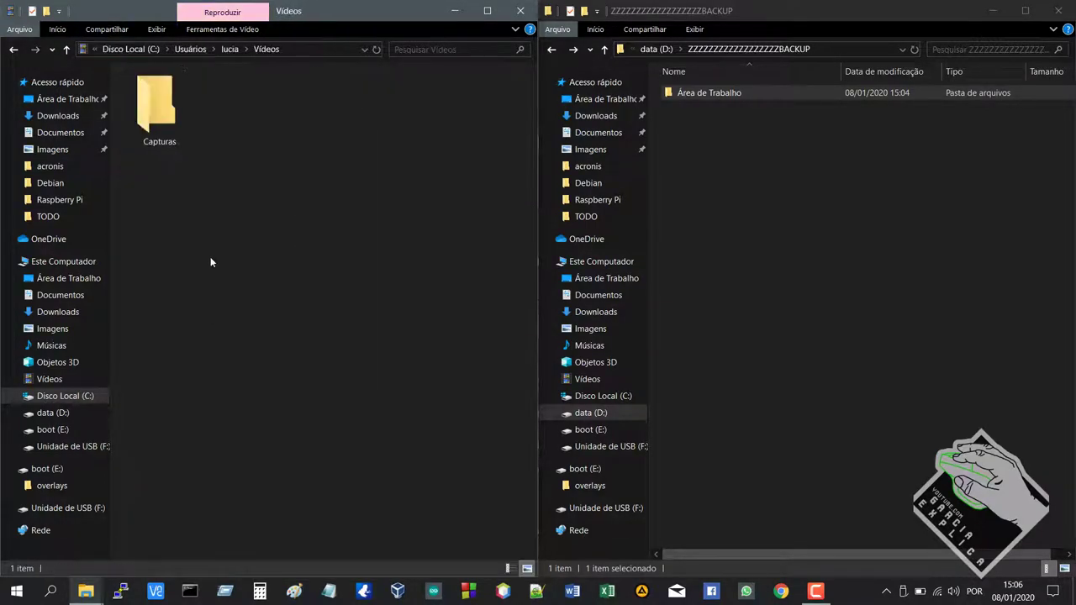
pyautogui.hotkey('alt', 'Left')
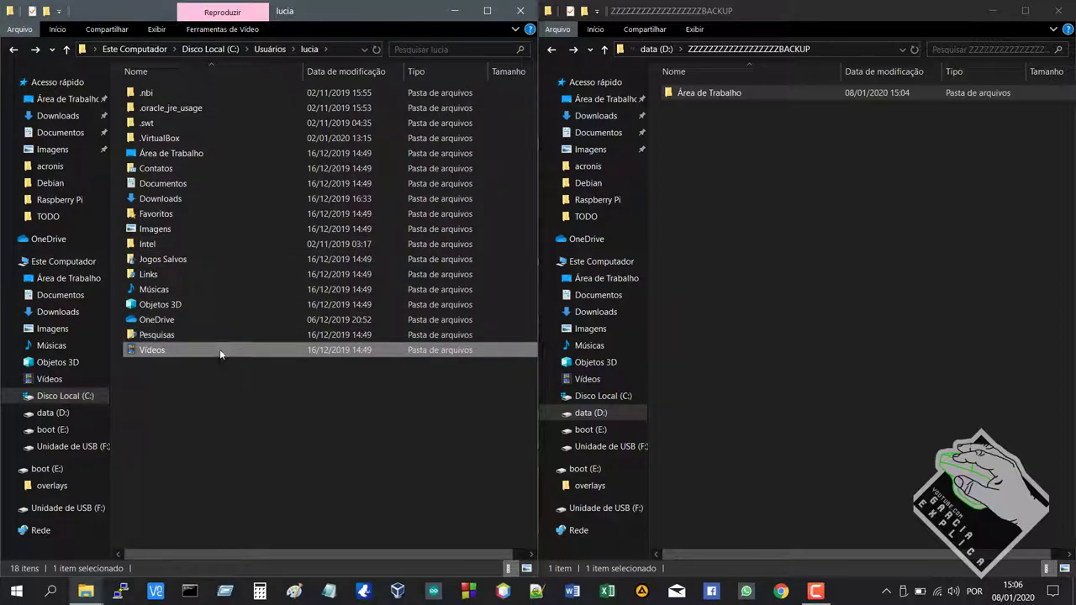
# Point out Vídeos, Músicas and Imagens in the personal user folder as folders to check for the backup
pyautogui.moveTo(217, 348)
pyautogui.click(762, 221)
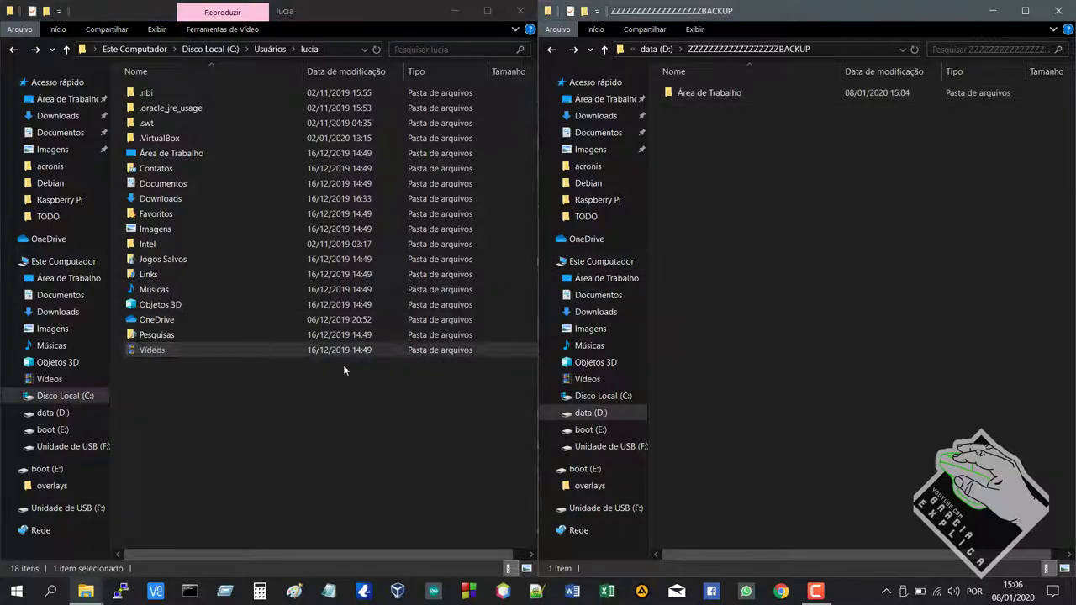
pyautogui.click(150, 353)
pyautogui.click(167, 290)
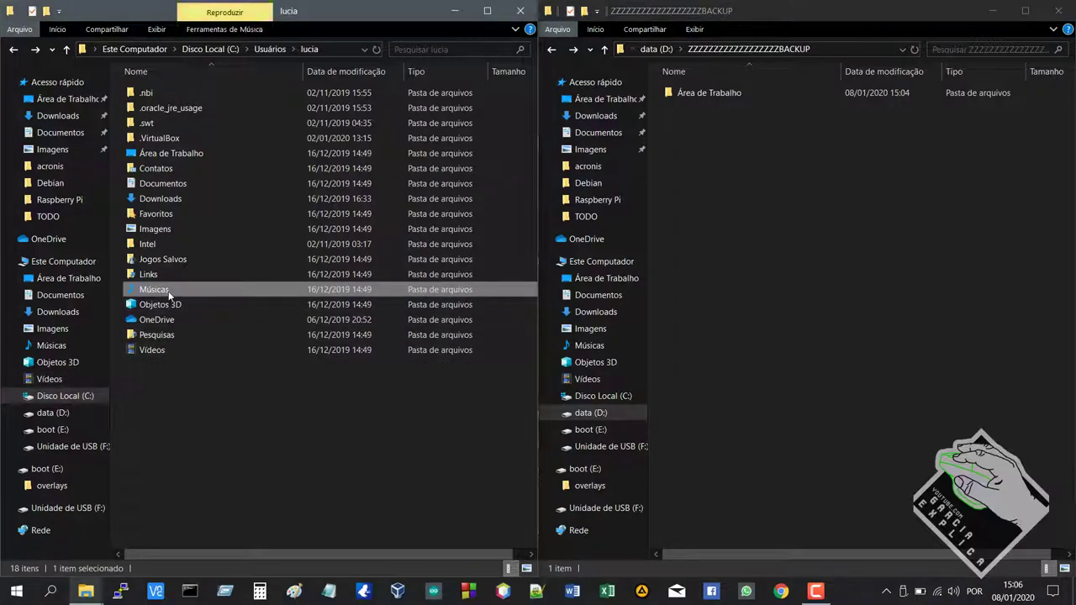
pyautogui.click(169, 229)
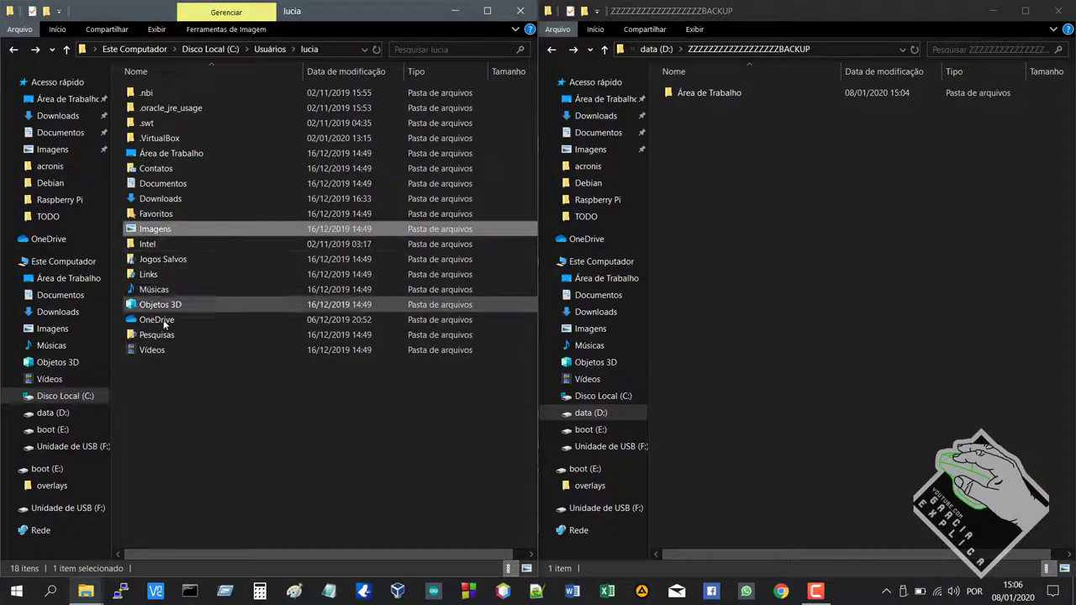
pyautogui.click(163, 351)
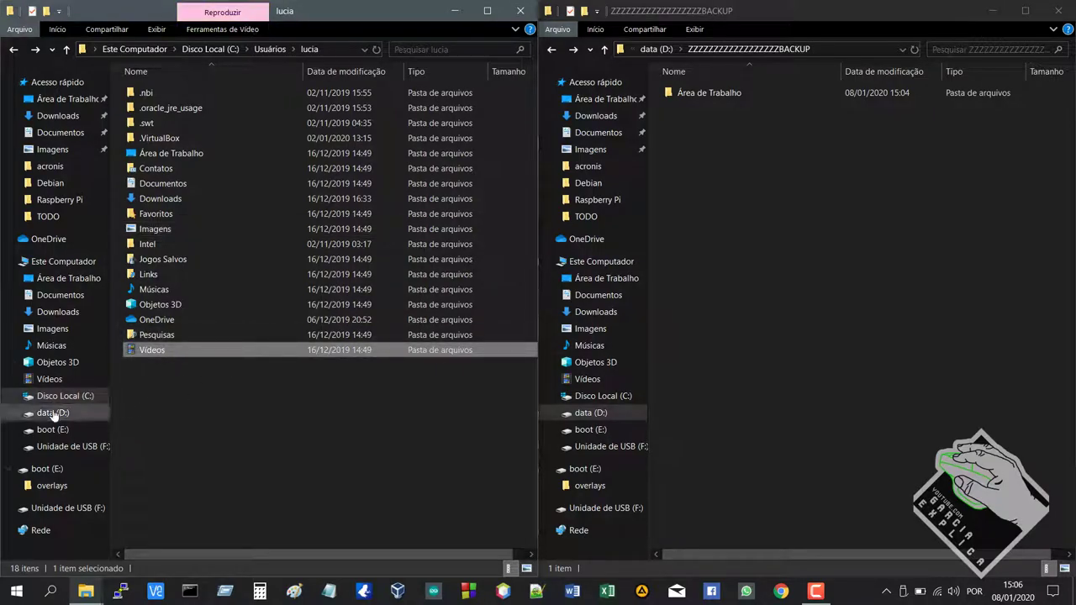
# Examine the location settings in the Vídeos folder's properties, including the destination chooser for moving it, and cancel the chooser
pyautogui.rightClick(52, 379)
pyautogui.click(93, 365)
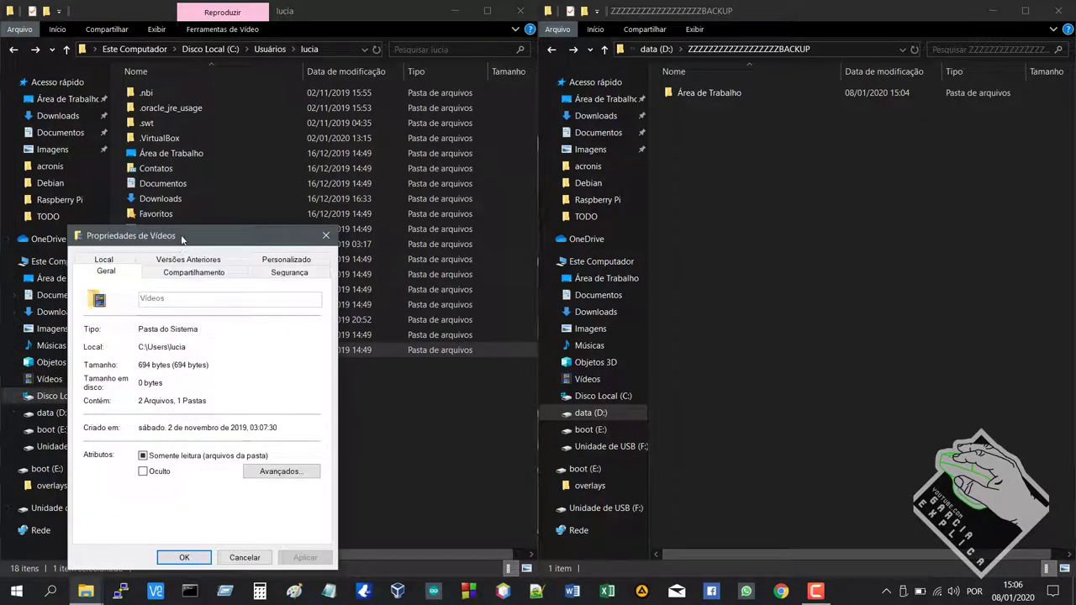
pyautogui.moveTo(181, 240); pyautogui.dragTo(219, 183)
pyautogui.click(122, 220)
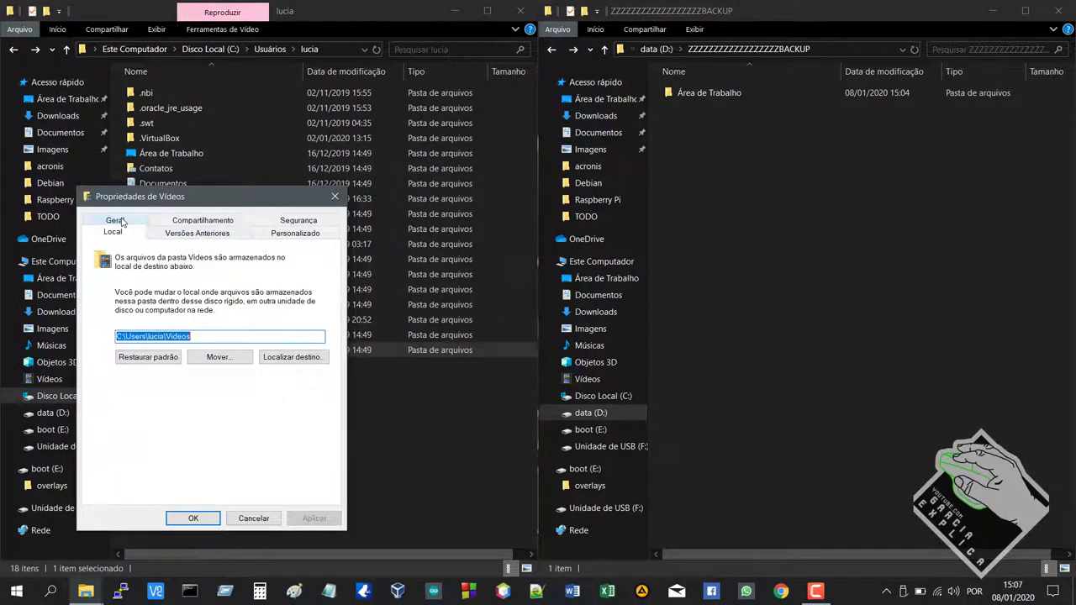
pyautogui.click(215, 356)
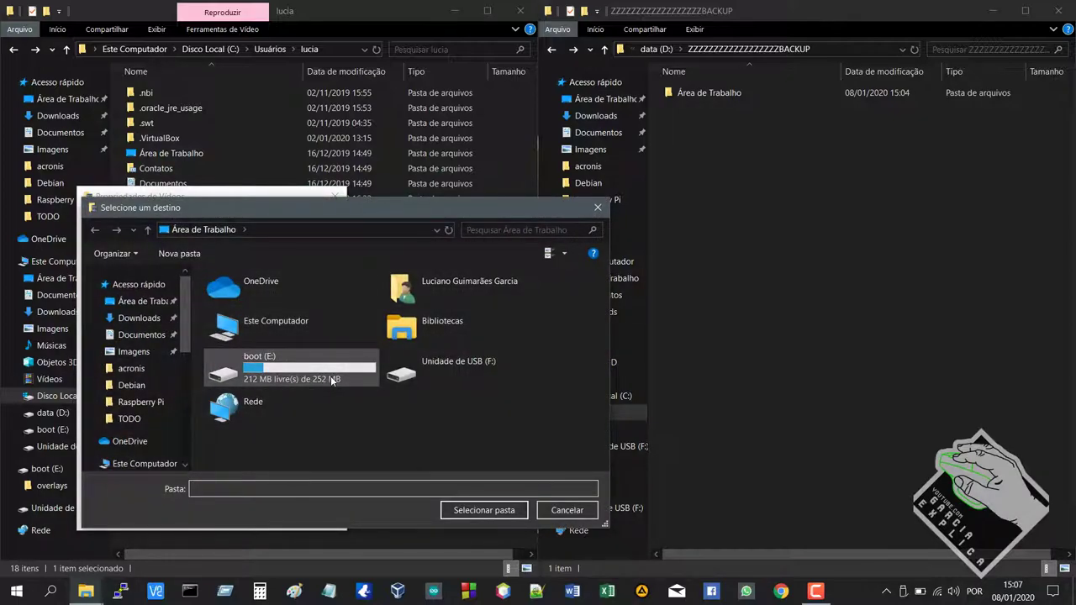
pyautogui.click(563, 509)
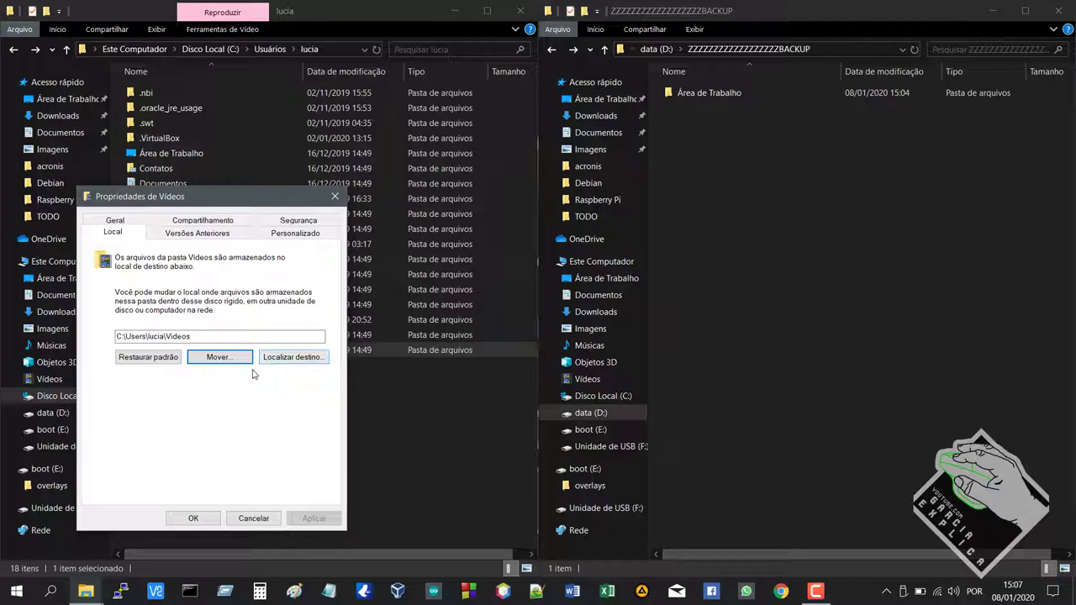
# View Vídeos under Este Computador and compare it with the Vídeos folder inside the personal user folder
pyautogui.click(47, 380)
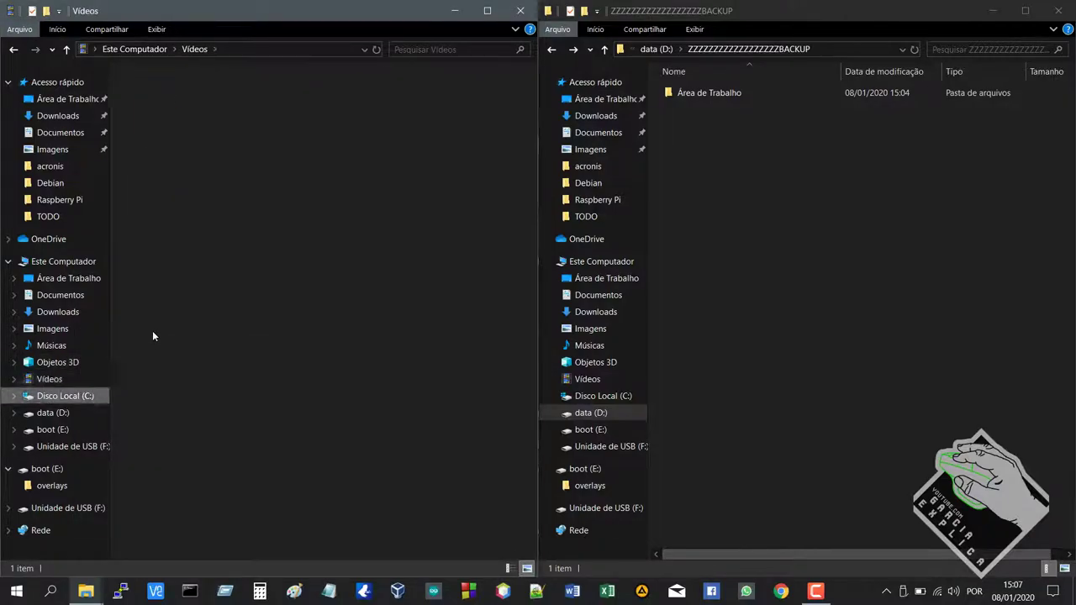
pyautogui.doubleClick(155, 348)
pyautogui.hotkey('alt', 'Up')
pyautogui.doubleClick(139, 349)
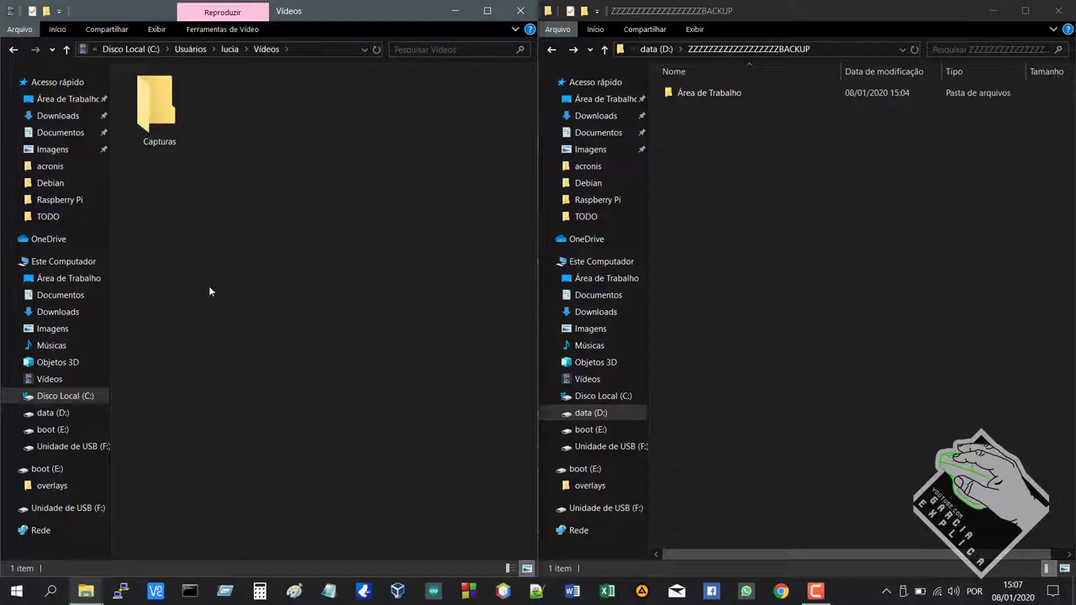
# In the backup window, retrace the path from Este Computador through data (D:) to the backup folder
pyautogui.click(1001, 206)
pyautogui.hotkey('alt', 'Up')
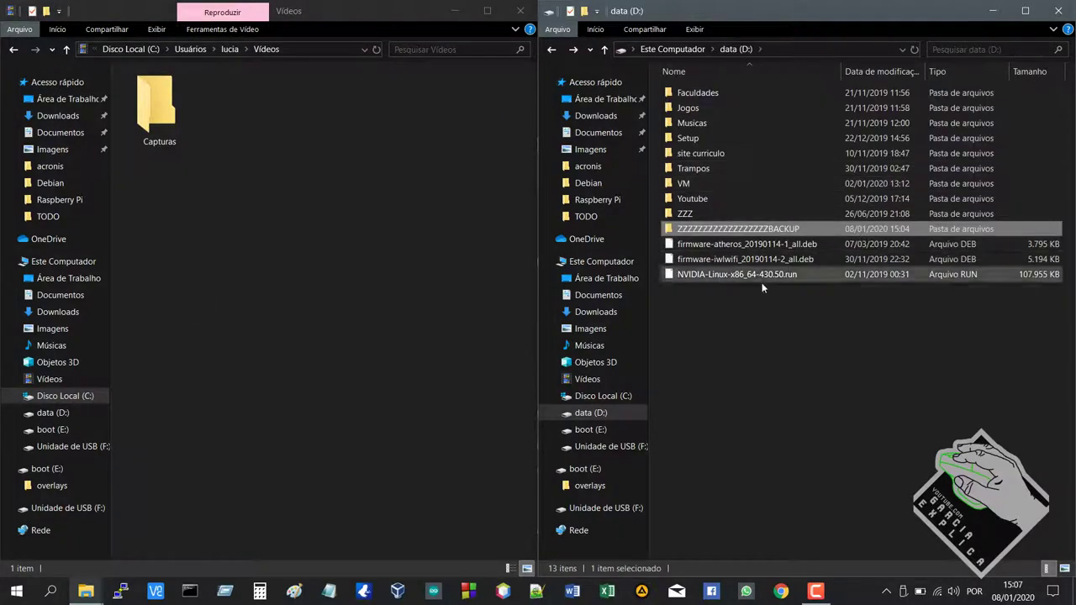
pyautogui.hotkey('alt', 'Up')
pyautogui.doubleClick(887, 269)
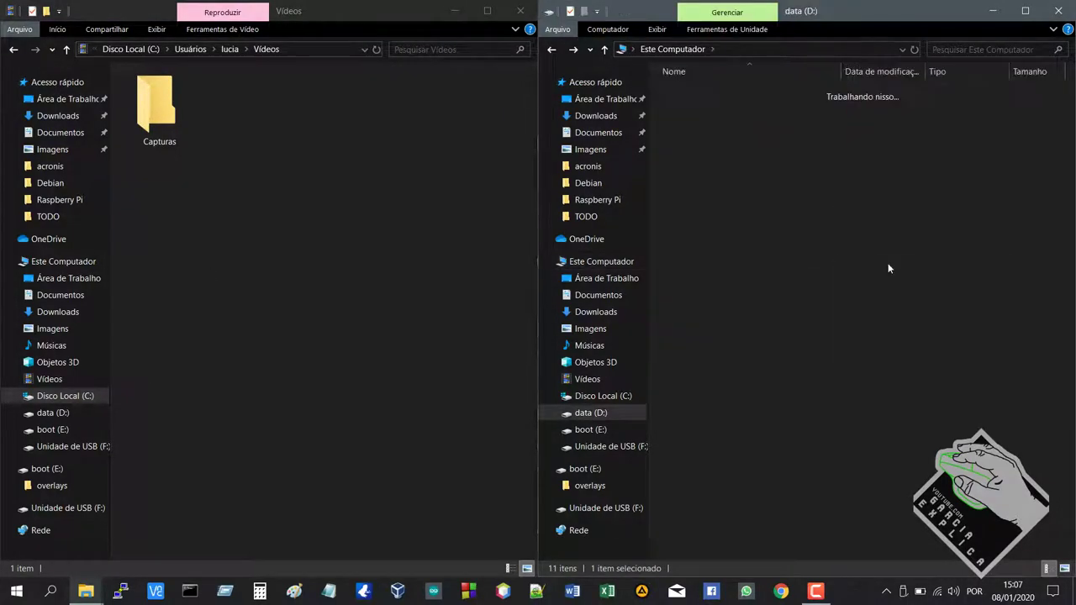
pyautogui.doubleClick(834, 229)
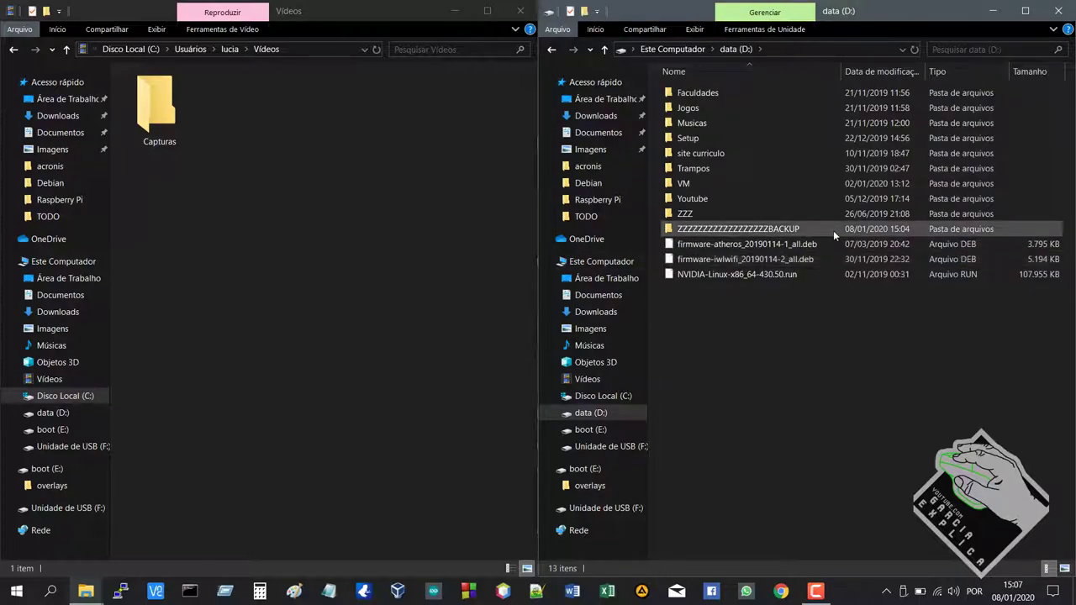
# Compare the full address of the personal user folder's Vídeos folder with that of the backup folder on data (D:)
pyautogui.click(399, 197)
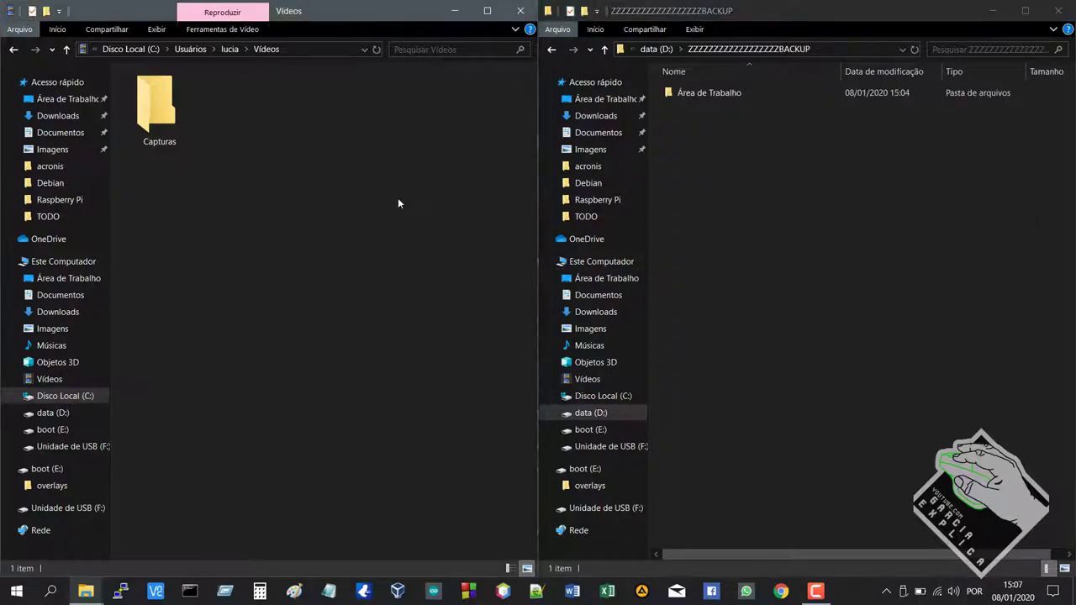
pyautogui.hotkey('alt', 'Up')
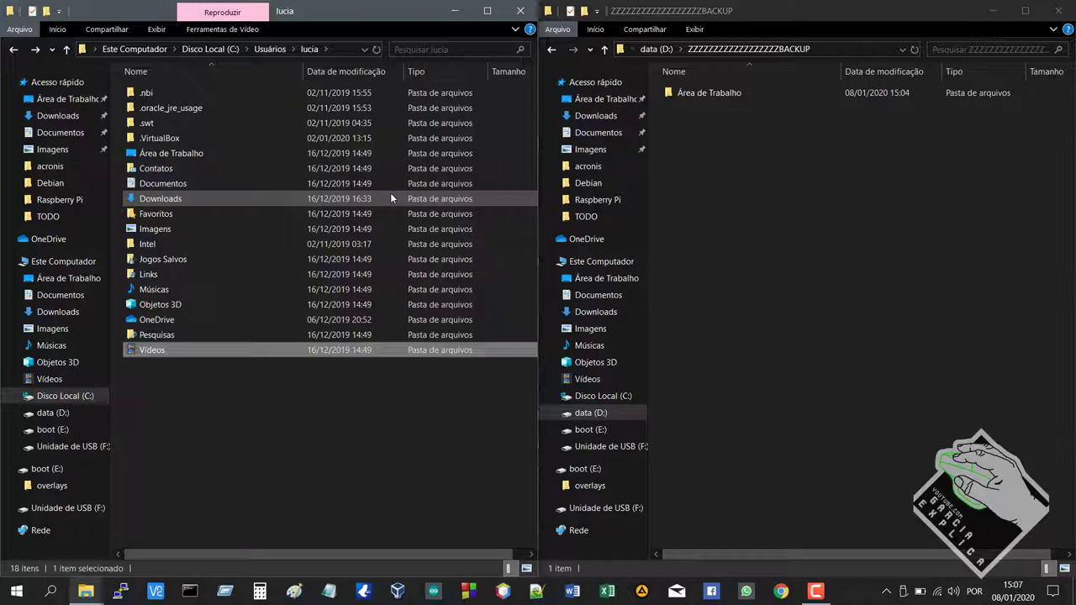
pyautogui.doubleClick(215, 356)
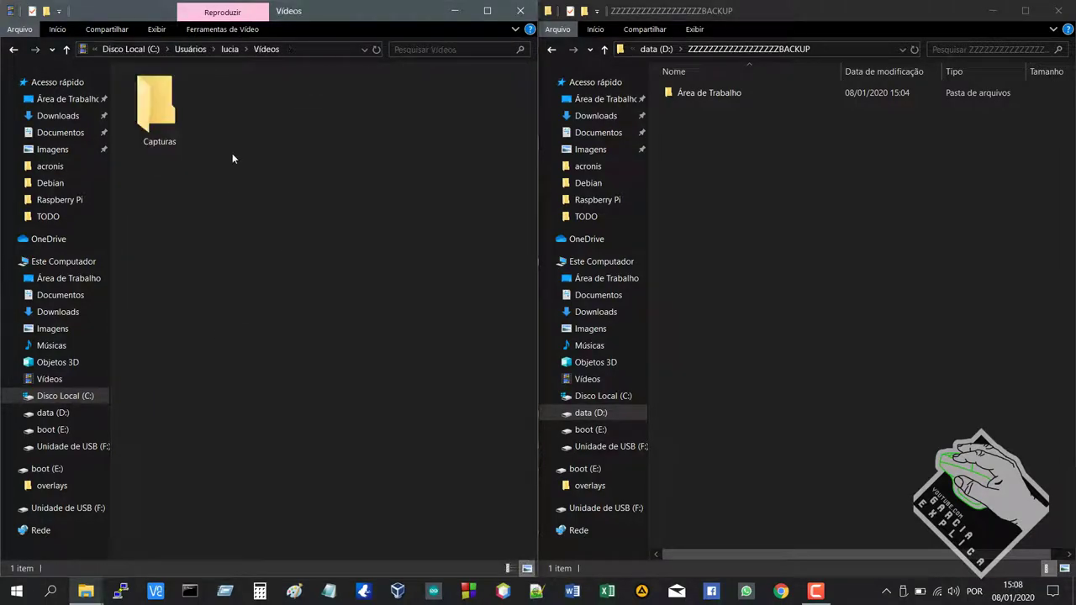
pyautogui.click(291, 49)
pyautogui.click(205, 47)
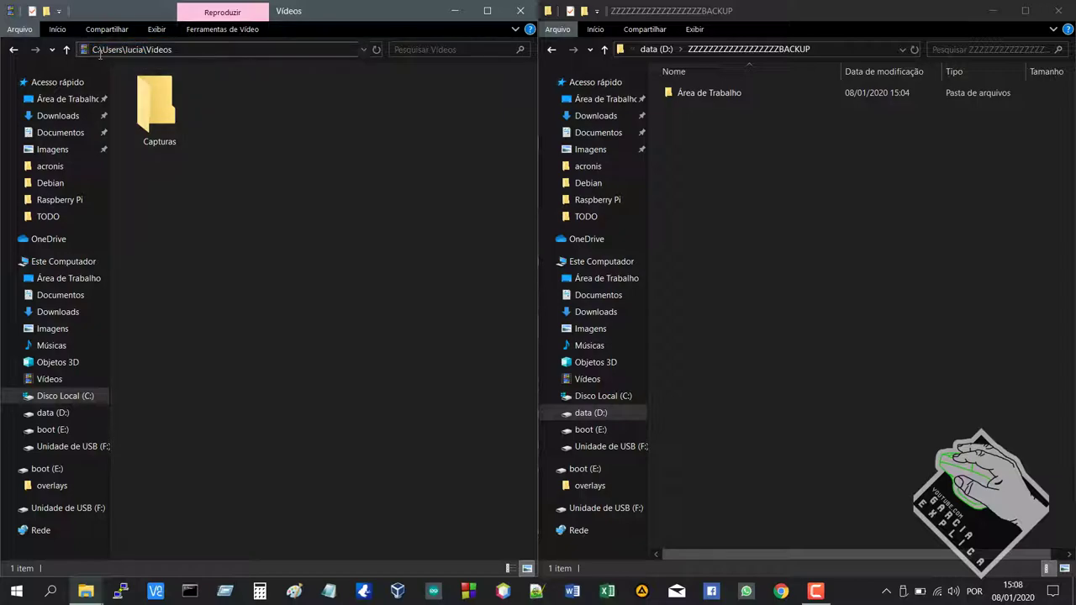
pyautogui.click(211, 209)
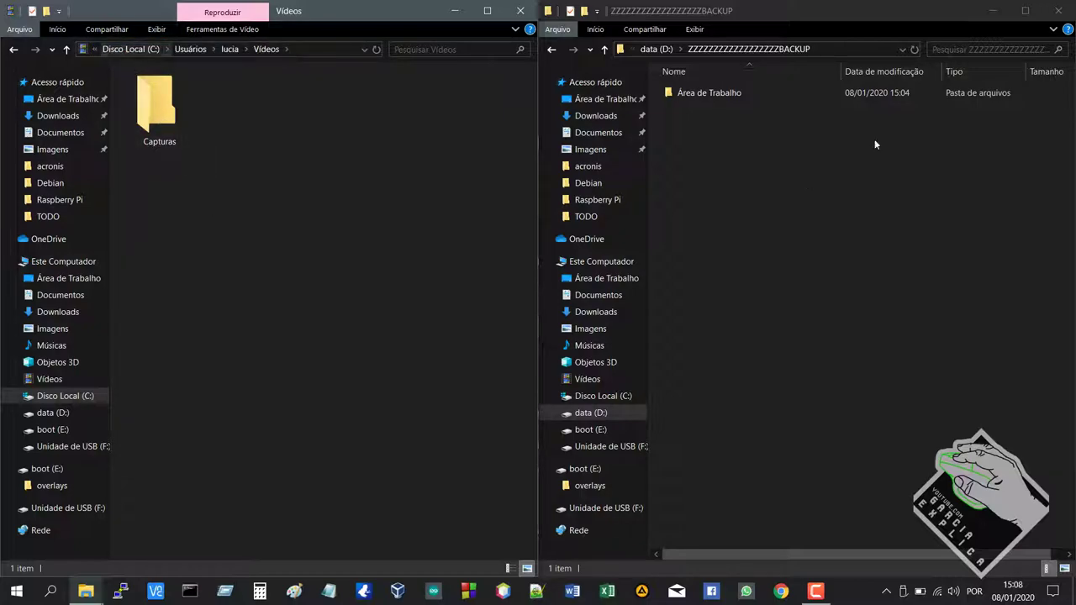
pyautogui.click(827, 49)
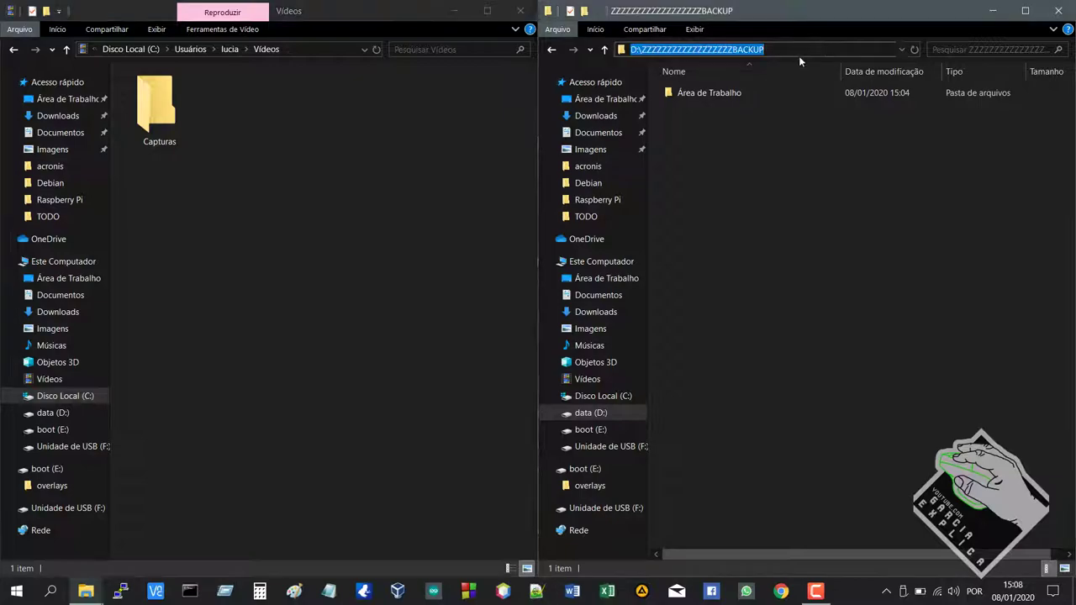
pyautogui.click(714, 197)
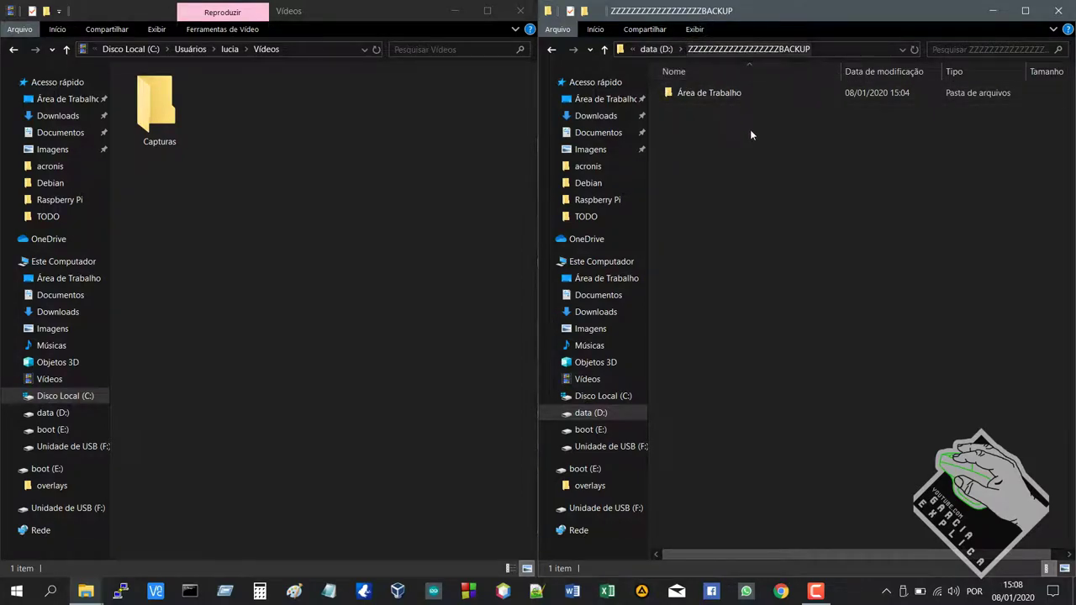
# Delete the demonstration backup folder, whose name ends in BACKUP, from data (D:)
pyautogui.click(660, 49)
pyautogui.click(724, 244)
pyautogui.click(728, 230)
pyautogui.press('Delete')
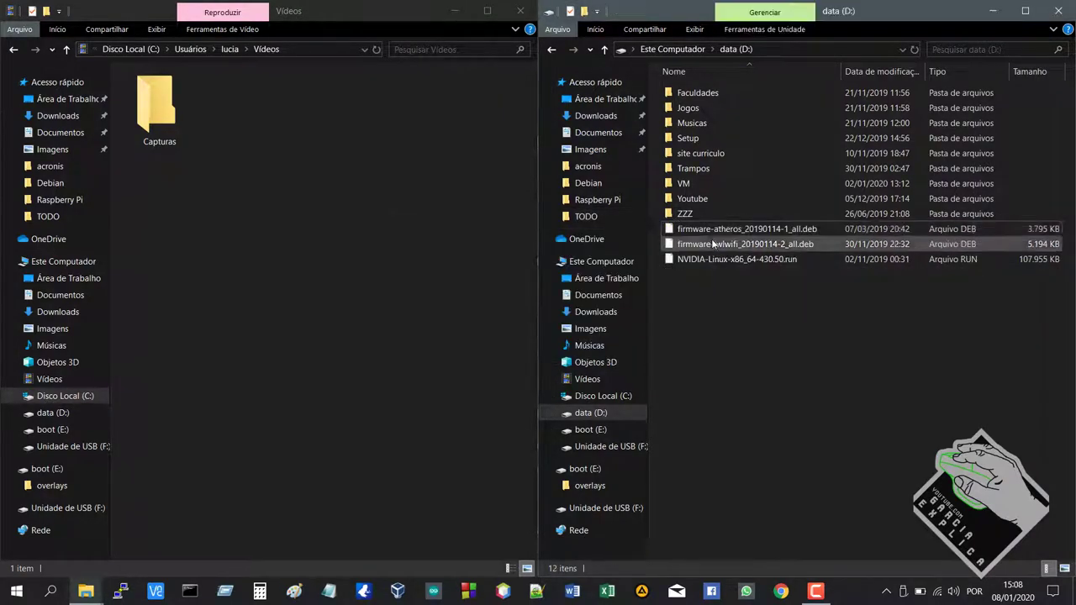
# Review the contents of data (D:) and Disco Local (C:) from Este Computador, and point out Disco Local (C:) as the system drive
pyautogui.click(599, 261)
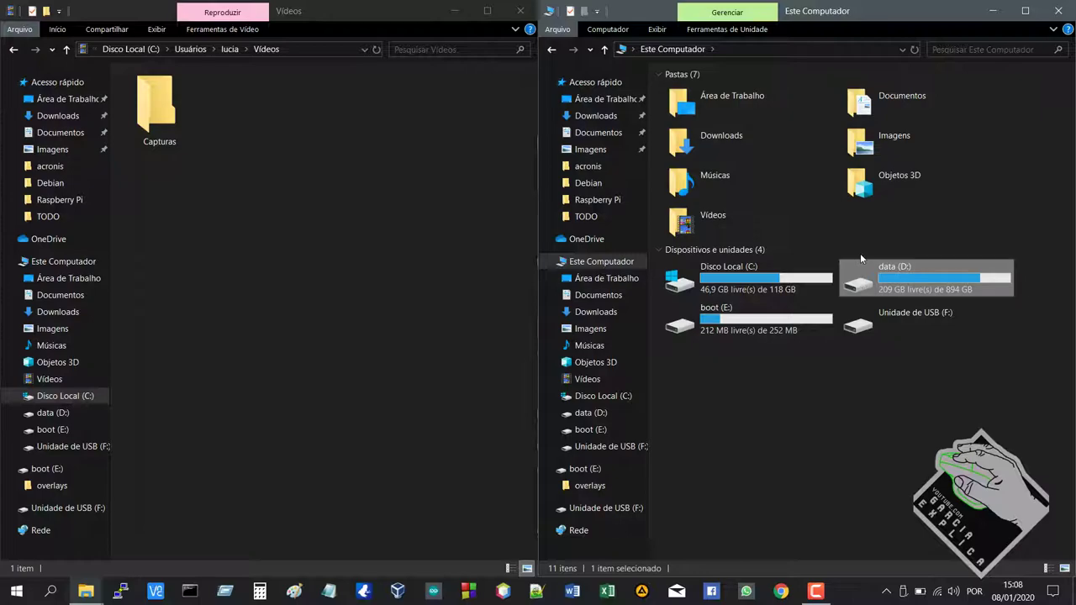
pyautogui.doubleClick(891, 276)
pyautogui.moveTo(876, 284); pyautogui.dragTo(712, 173)
pyautogui.click(773, 284)
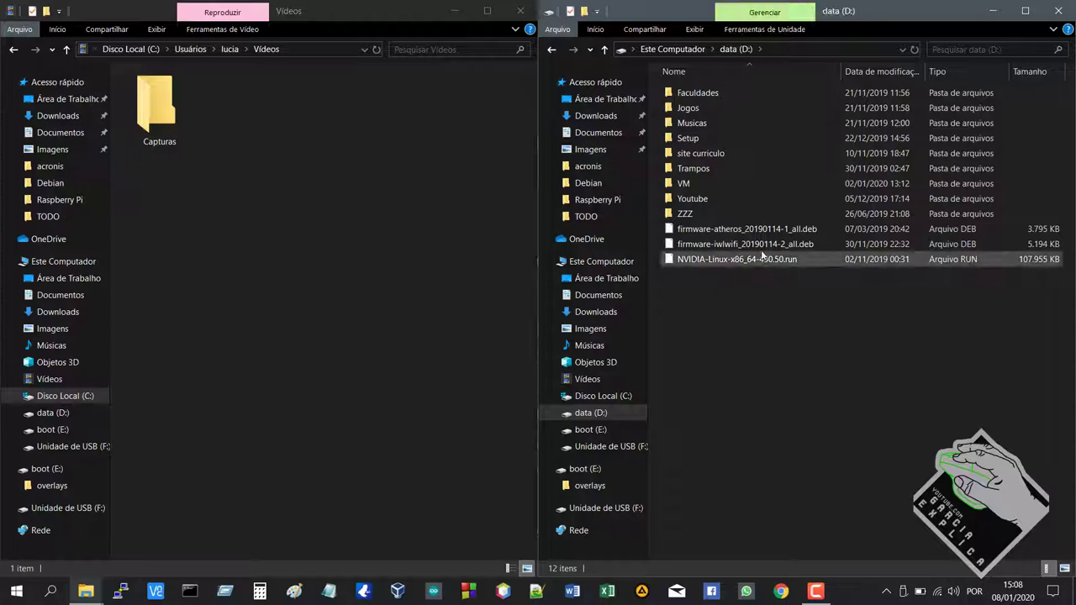
pyautogui.moveTo(822, 386); pyautogui.dragTo(668, 80)
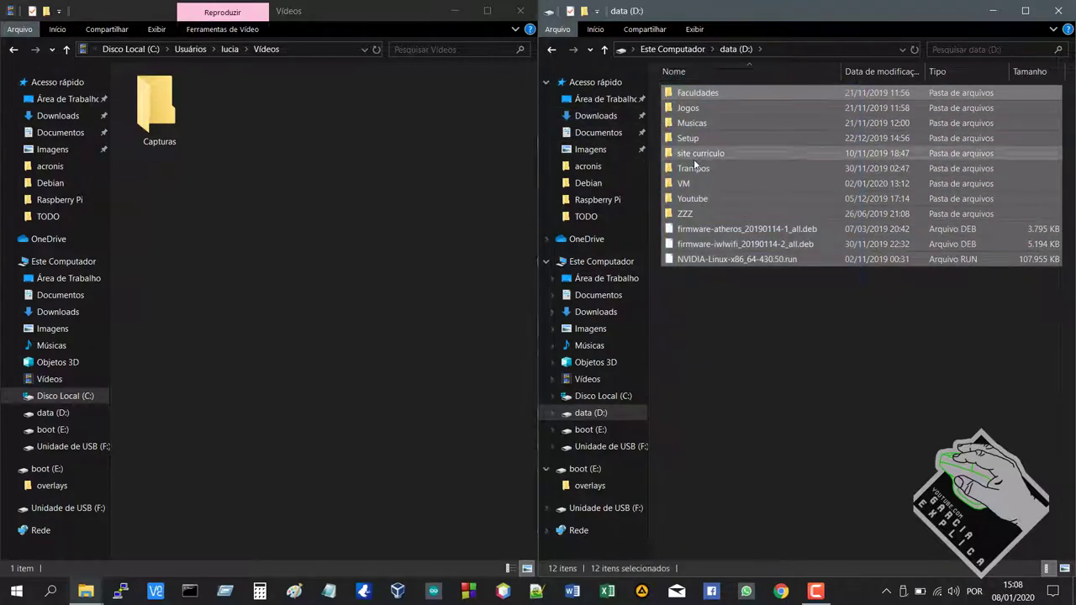
pyautogui.hotkey('alt', 'Up')
pyautogui.doubleClick(708, 280)
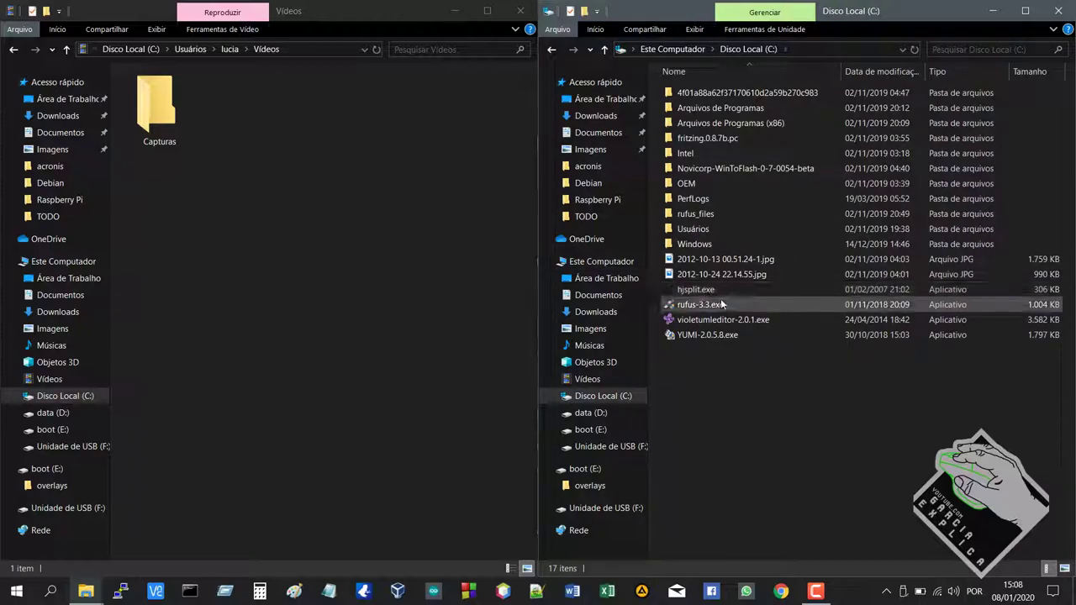
pyautogui.hotkey('alt', 'Left')
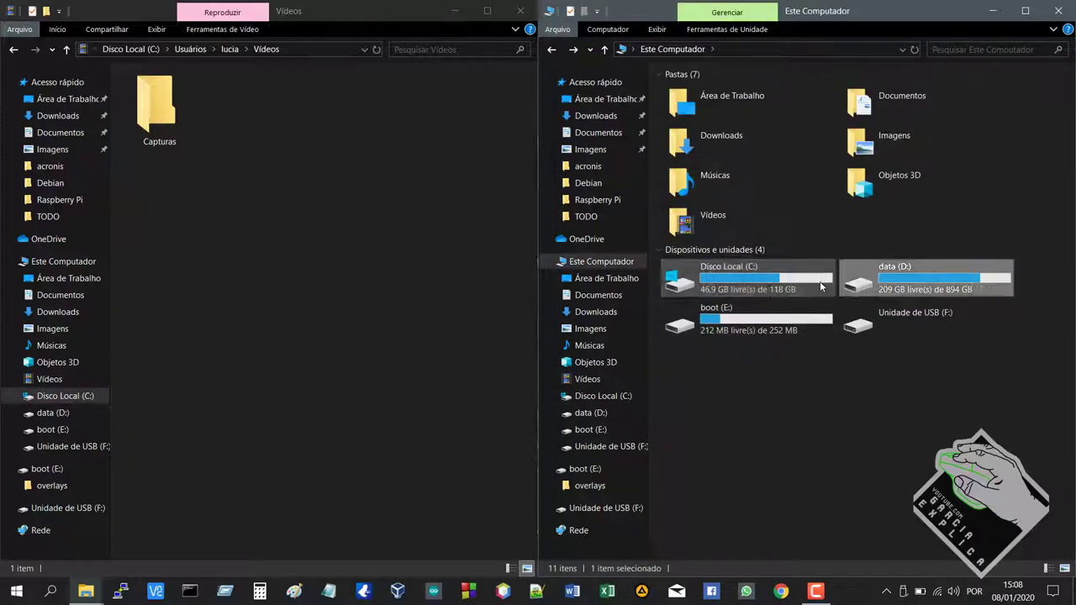
pyautogui.click(824, 287)
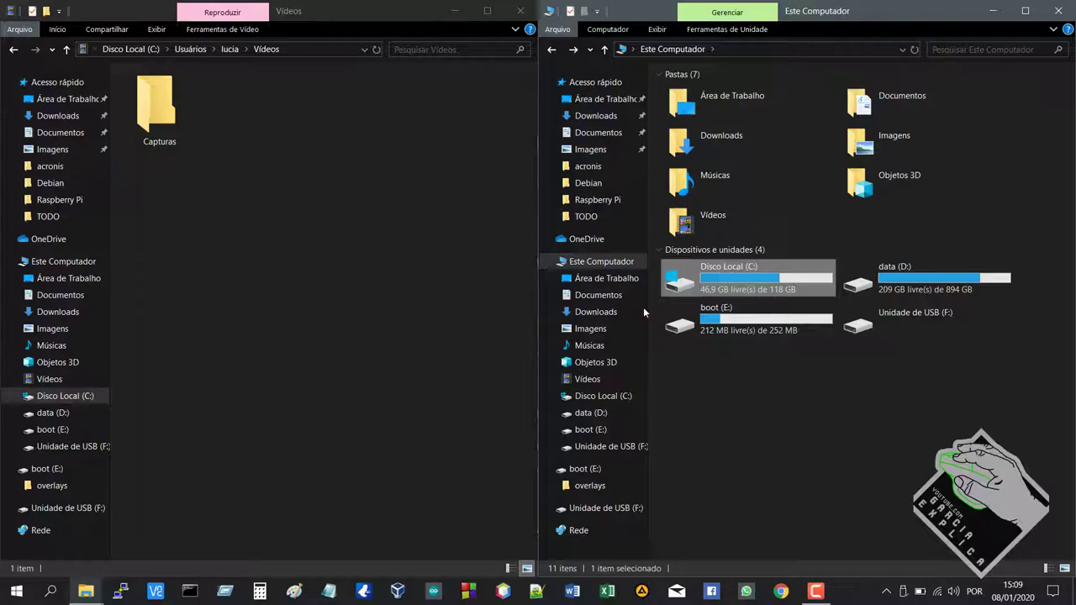
# Reopen the personal user folder under Usuários on Disco Local (C:) and point out all its folders as backup candidates
pyautogui.click(130, 49)
pyautogui.doubleClick(175, 103)
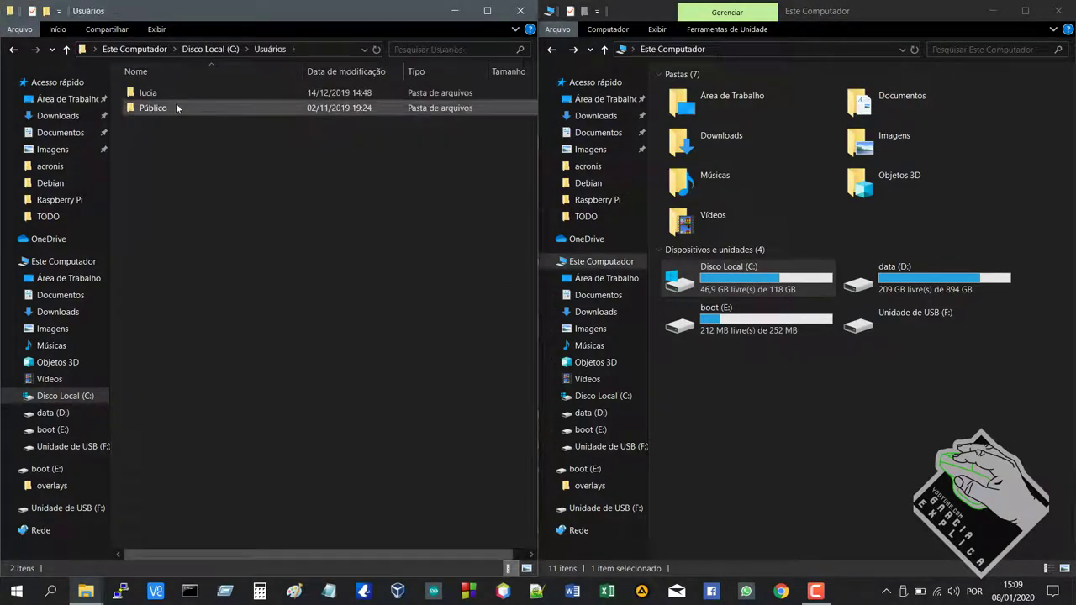
pyautogui.doubleClick(179, 99)
pyautogui.moveTo(266, 401); pyautogui.dragTo(166, 68)
pyautogui.click(260, 415)
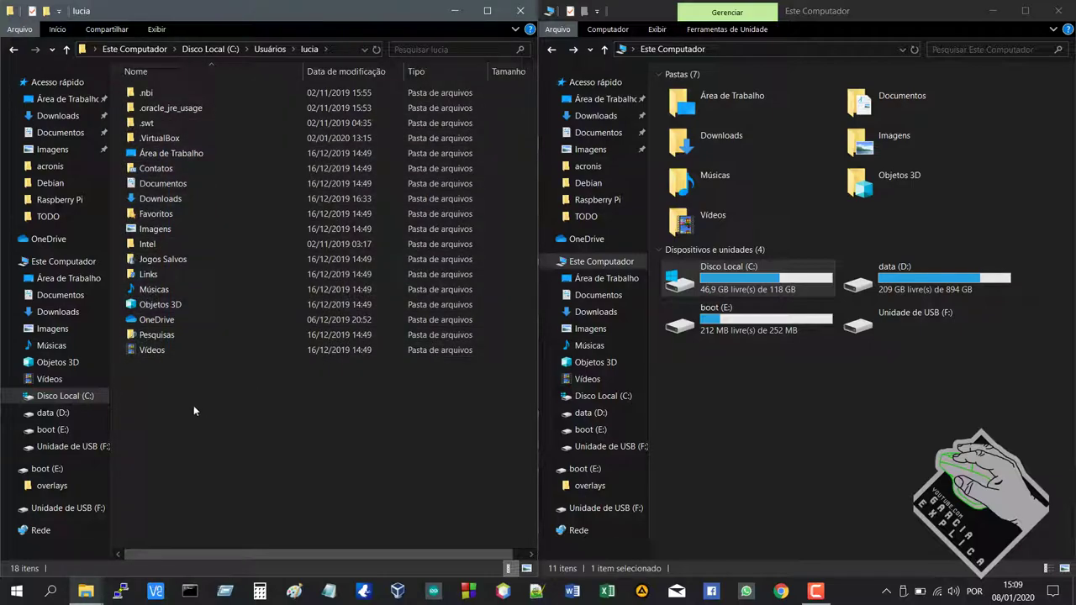
# Check the root of Disco Local (C:) for loose personal files, pointing out the two JPG images
pyautogui.click(82, 400)
pyautogui.click(182, 388)
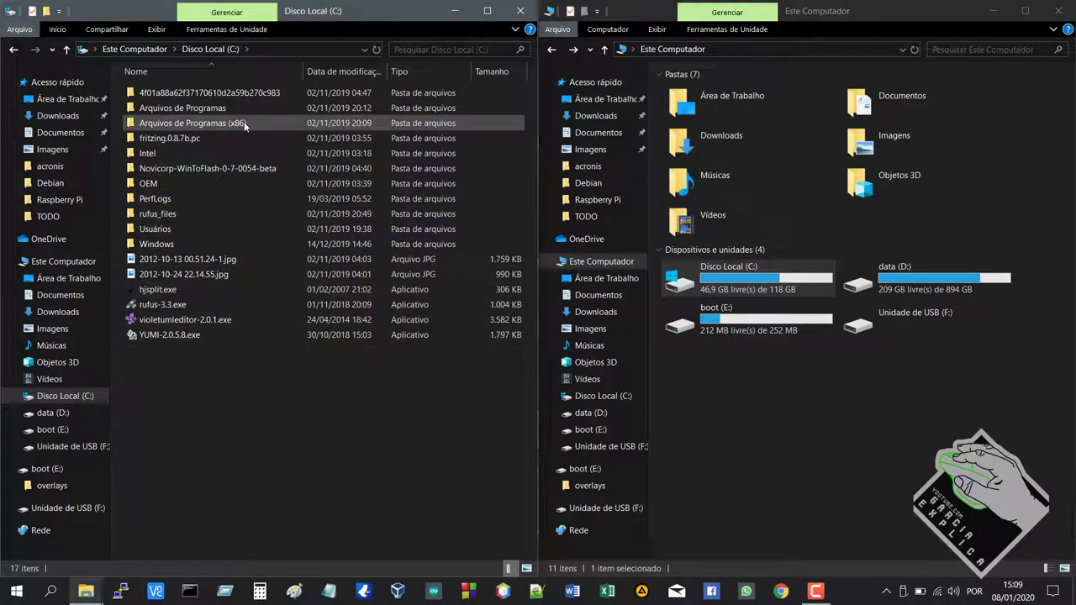
pyautogui.click(263, 262)
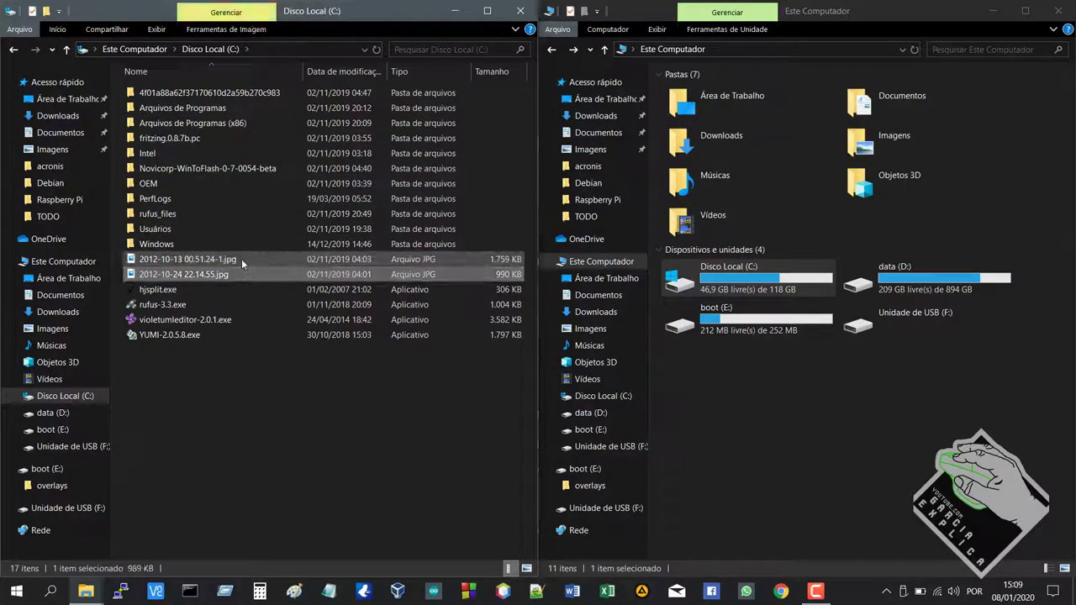
pyautogui.click(233, 276)
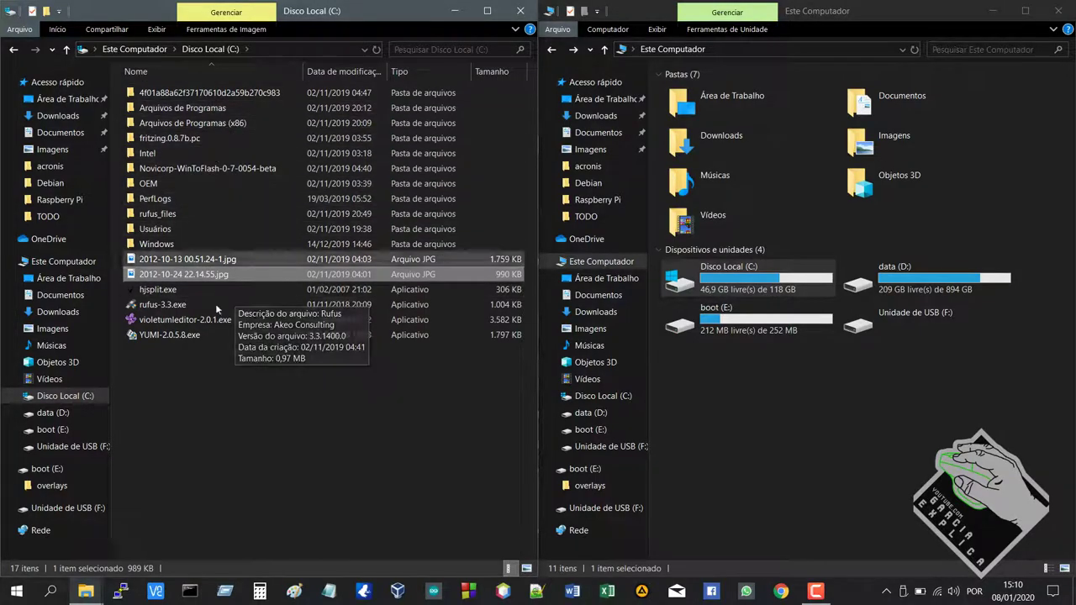
# Close both file windows and the Vídeos properties dialog to return to the desktop
pyautogui.click(531, 10)
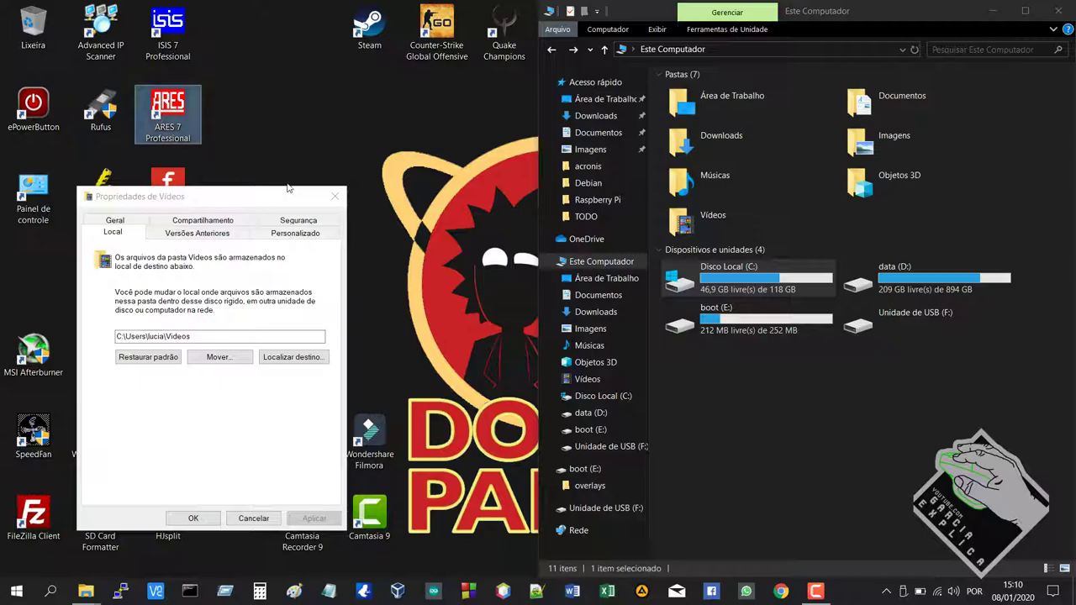
pyautogui.click(335, 195)
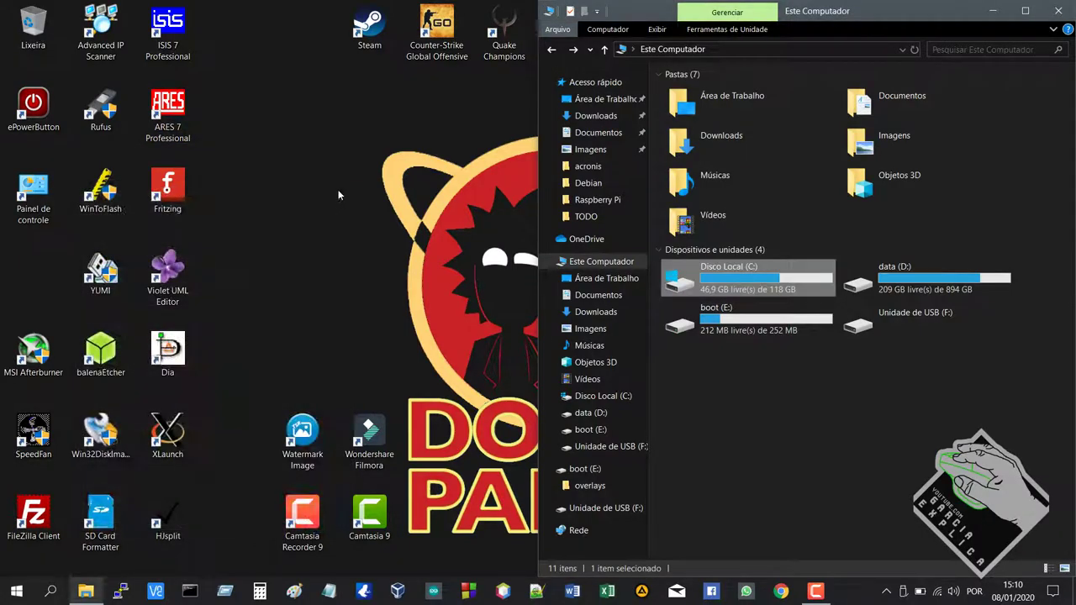
pyautogui.click(1062, 10)
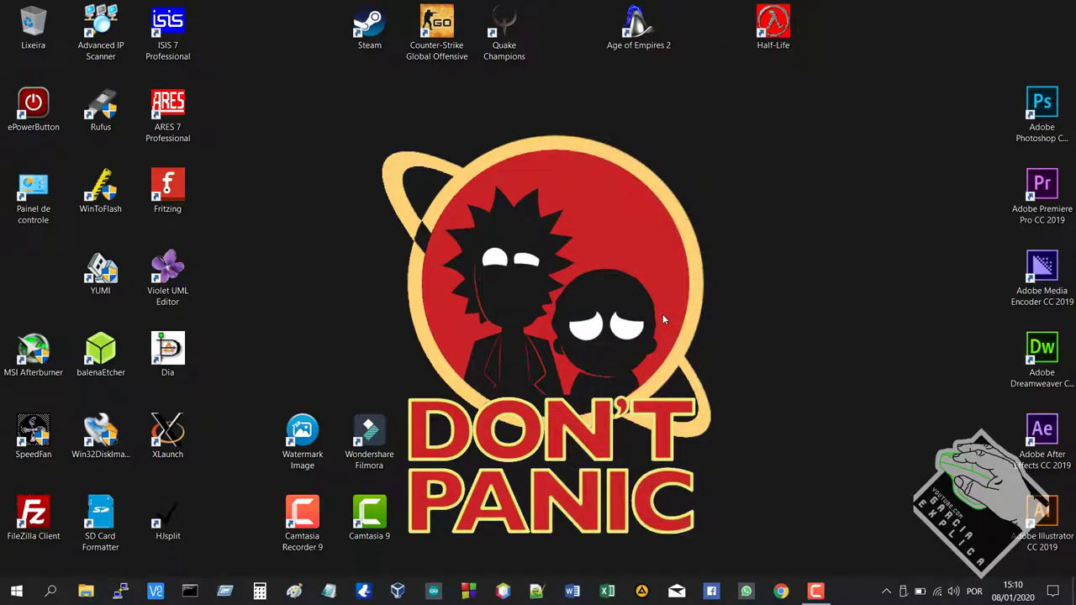